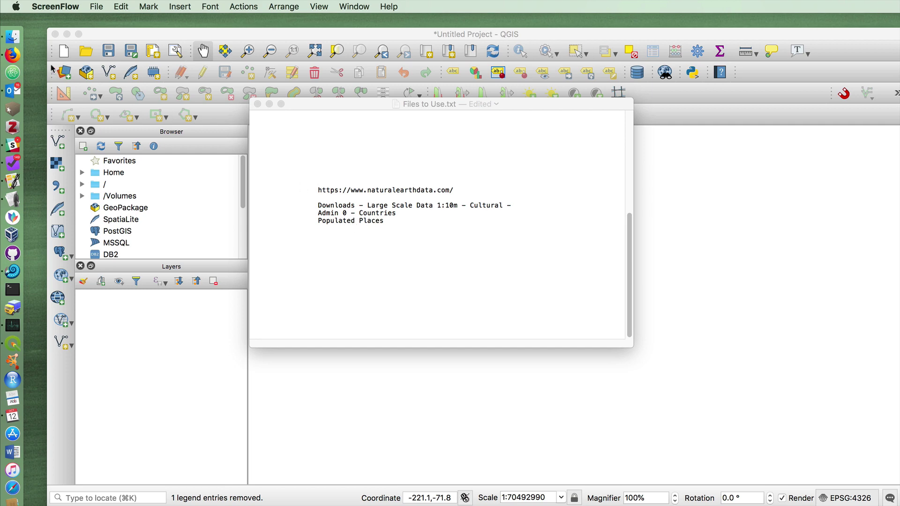
Bring the QGIS Tutorials Finder window with the Natural Earth data to the front.
{"action": "left_click", "coordinate": [13, 37]}
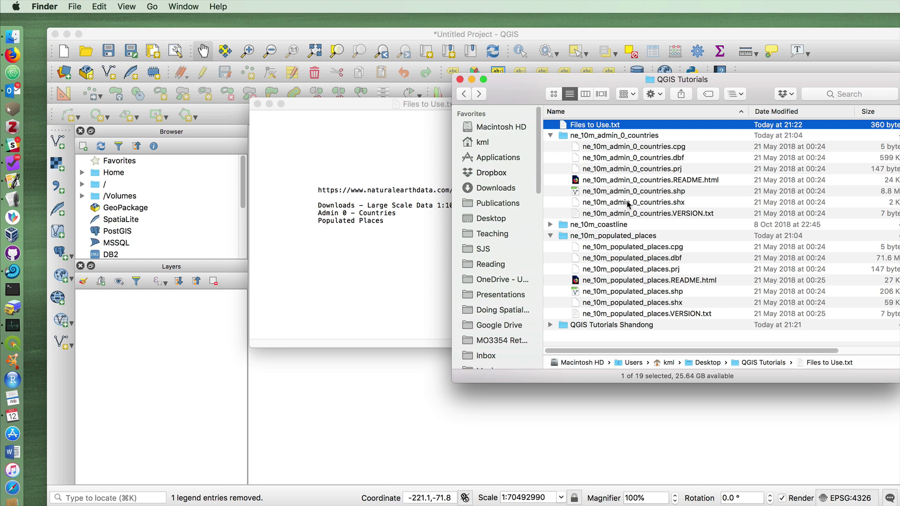
Drag ne_10m_admin_0_countries.shp and ne_10m_populated_places.shp into QGIS as map layers.
{"action": "left_click", "coordinate": [575, 193]}
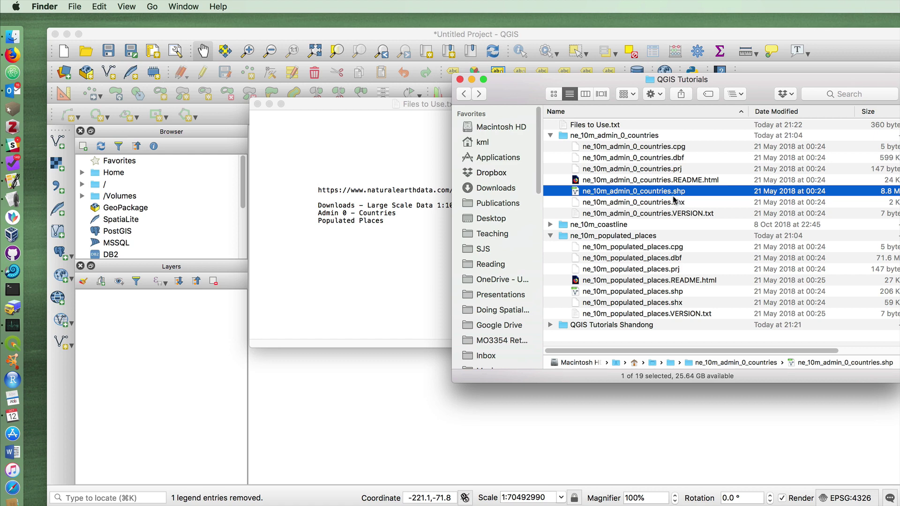
{"action": "left_click_drag", "start_coordinate": [573, 193], "coordinate": [209, 347]}
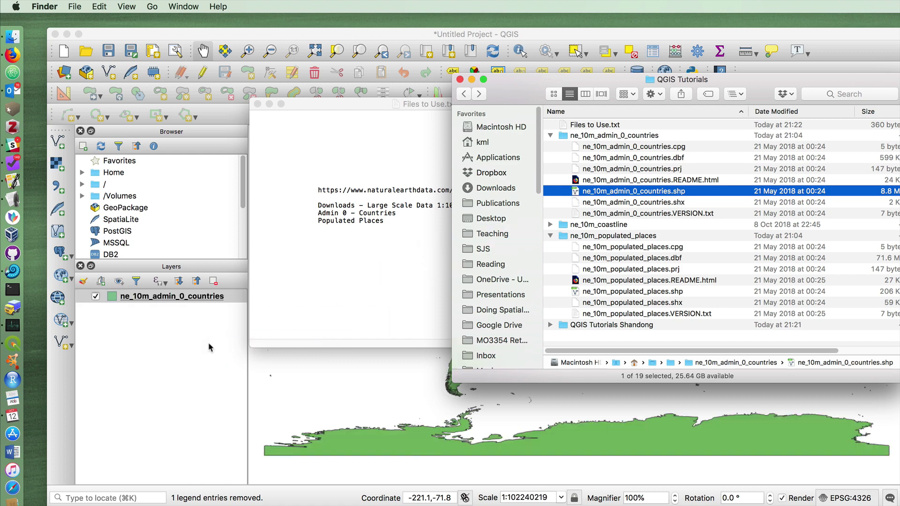
{"action": "left_click", "coordinate": [584, 291]}
{"action": "left_click_drag", "start_coordinate": [574, 293], "coordinate": [136, 352]}
{"action": "left_click", "coordinate": [253, 40]}
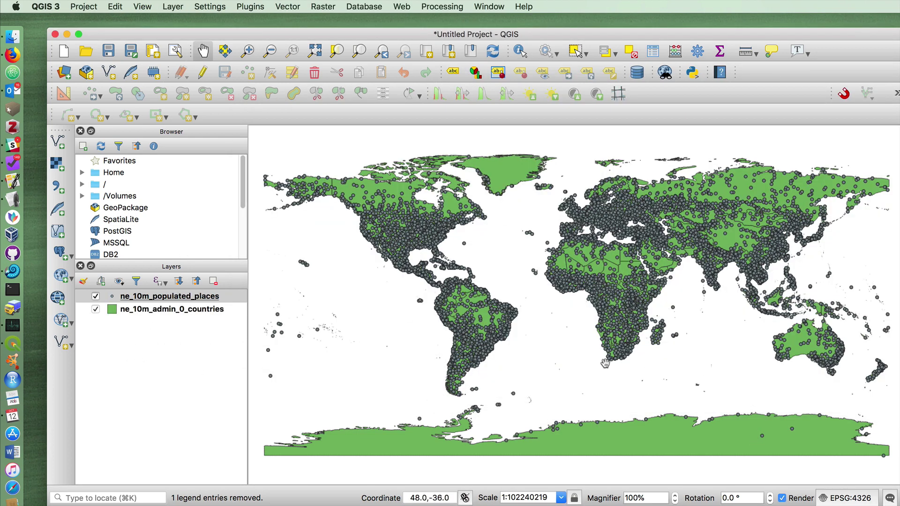
Hide ne_10m_populated_places and set a white fill for ne_10m_admin_0_countries in Symbology.
{"action": "left_click", "coordinate": [96, 297]}
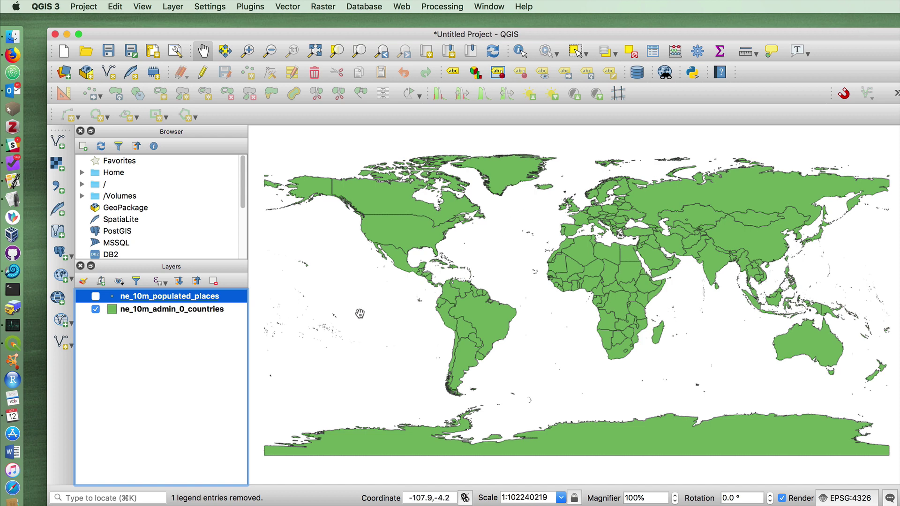
{"action": "left_click", "coordinate": [231, 311]}
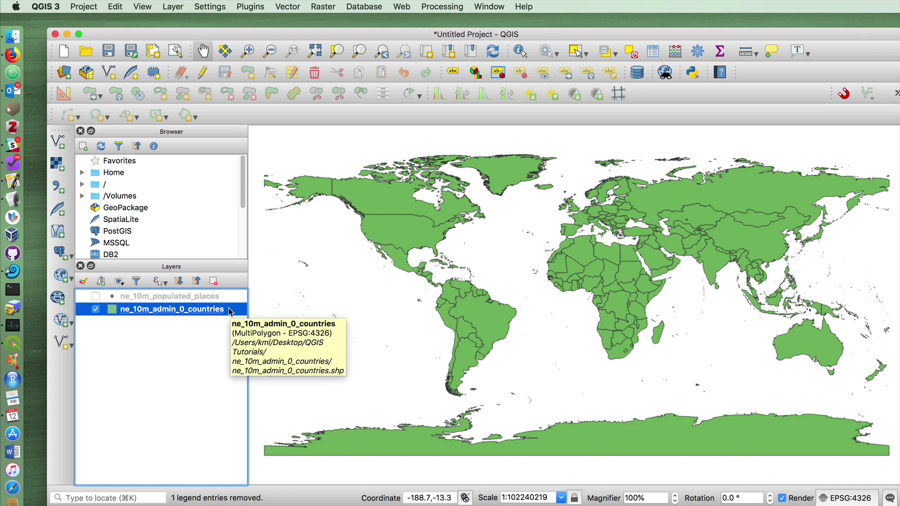
{"action": "right_click", "coordinate": [230, 311]}
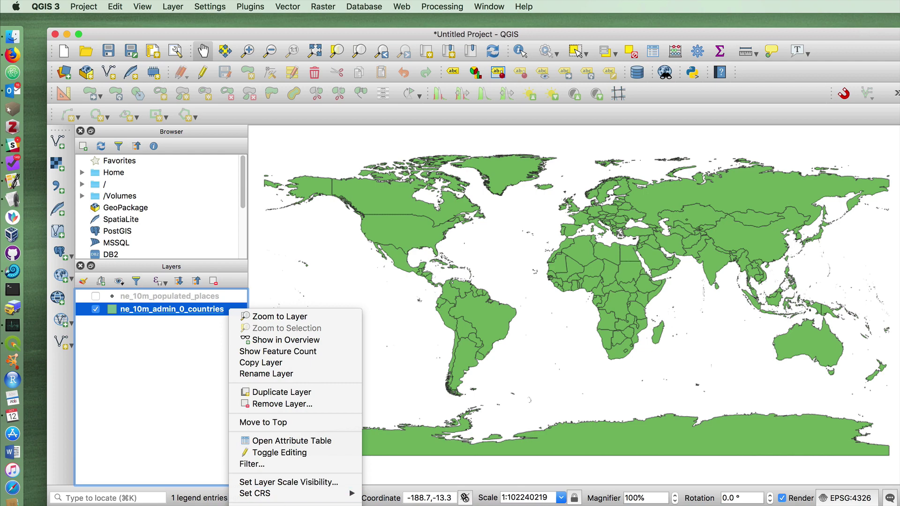
{"action": "left_click", "coordinate": [262, 500]}
{"action": "left_click_drag", "start_coordinate": [363, 74], "coordinate": [445, 76]}
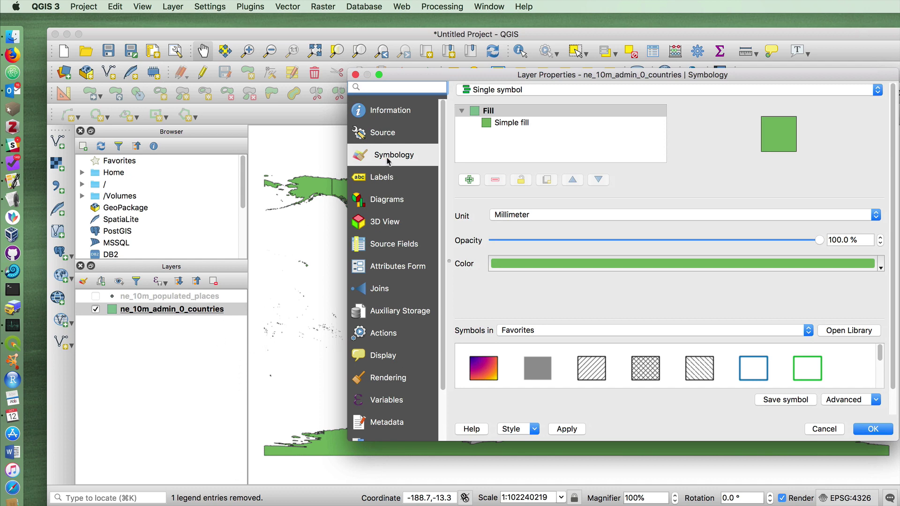
{"action": "left_click_drag", "start_coordinate": [485, 78], "coordinate": [443, 76]}
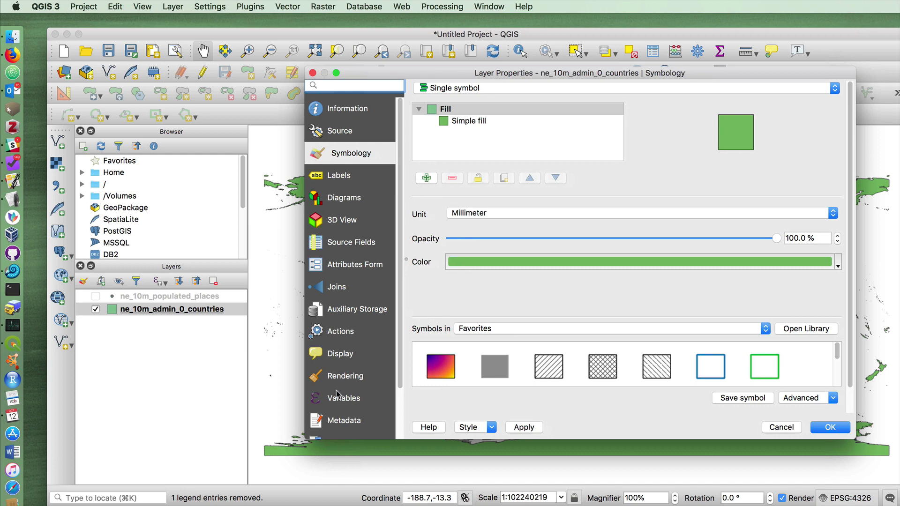
{"action": "scroll", "coordinate": [344, 392], "scroll_direction": "down", "scroll_amount": 3}
{"action": "scroll", "coordinate": [344, 391], "scroll_direction": "up", "scroll_amount": 3}
{"action": "left_click", "coordinate": [838, 265]}
{"action": "left_click", "coordinate": [452, 414]}
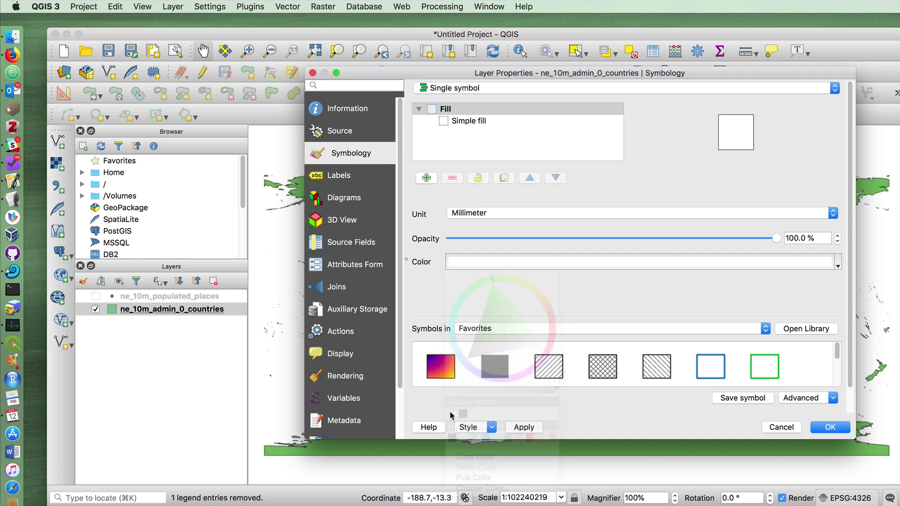
{"action": "left_click", "coordinate": [830, 427]}
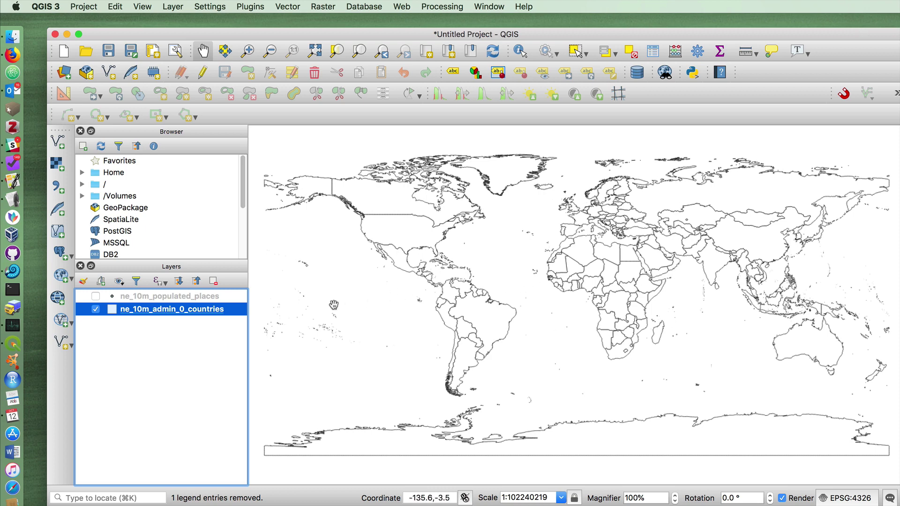
{"action": "right_click", "coordinate": [233, 309]}
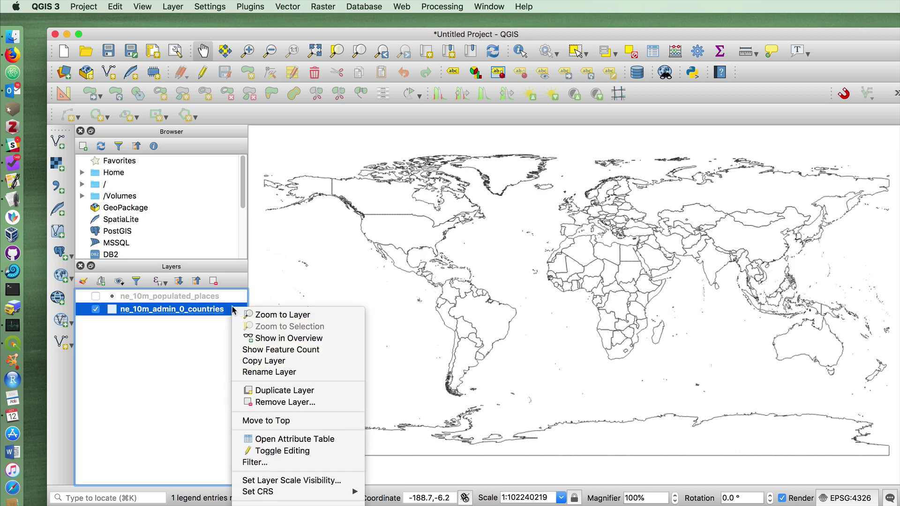
{"action": "left_click", "coordinate": [290, 439]}
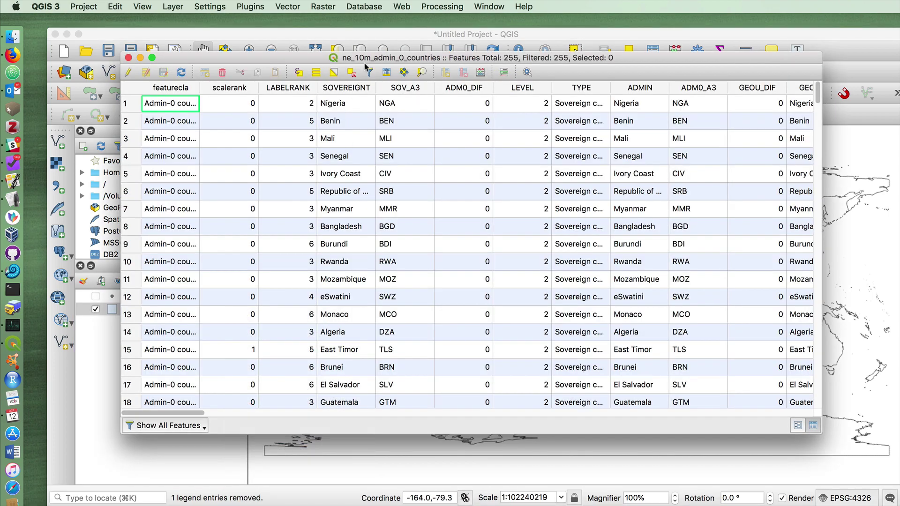
{"action": "left_click_drag", "start_coordinate": [366, 60], "coordinate": [312, 38]}
{"action": "left_click_drag", "start_coordinate": [131, 392], "coordinate": [366, 398]}
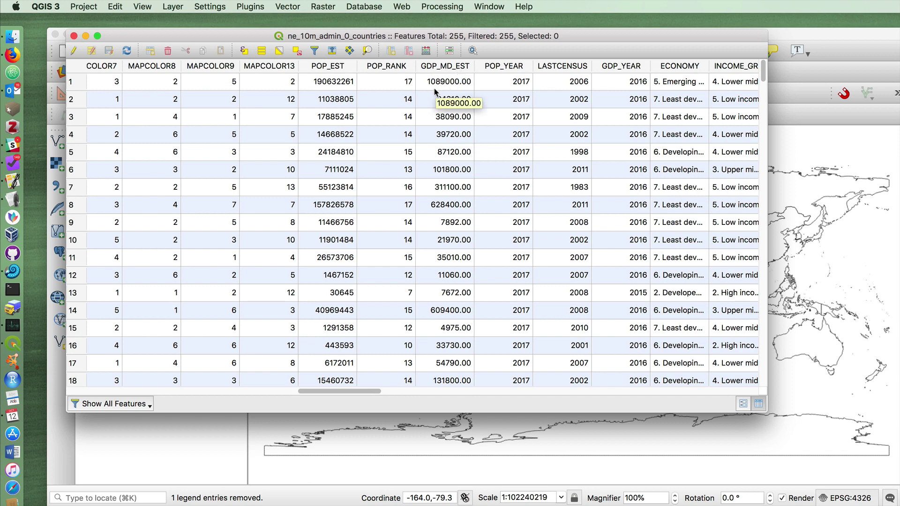
{"action": "left_click_drag", "start_coordinate": [401, 38], "coordinate": [412, 78]}
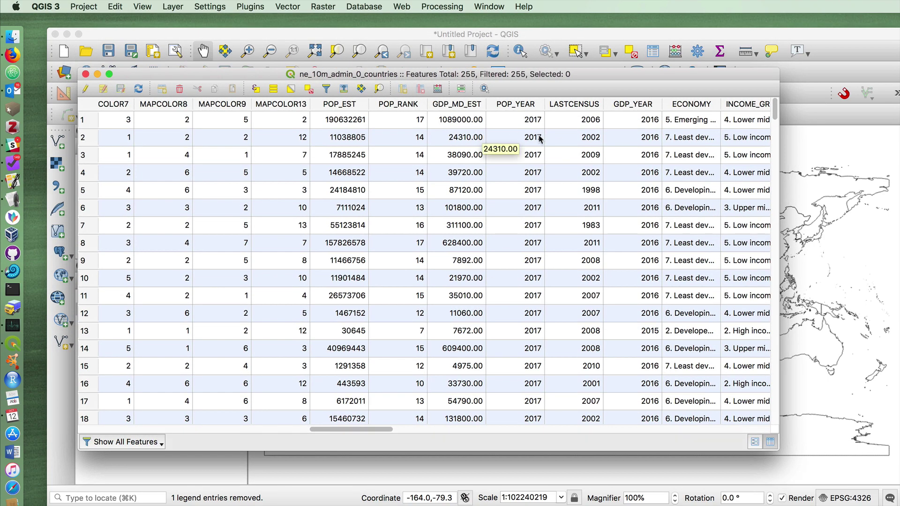
{"action": "left_click_drag", "start_coordinate": [374, 429], "coordinate": [401, 429]}
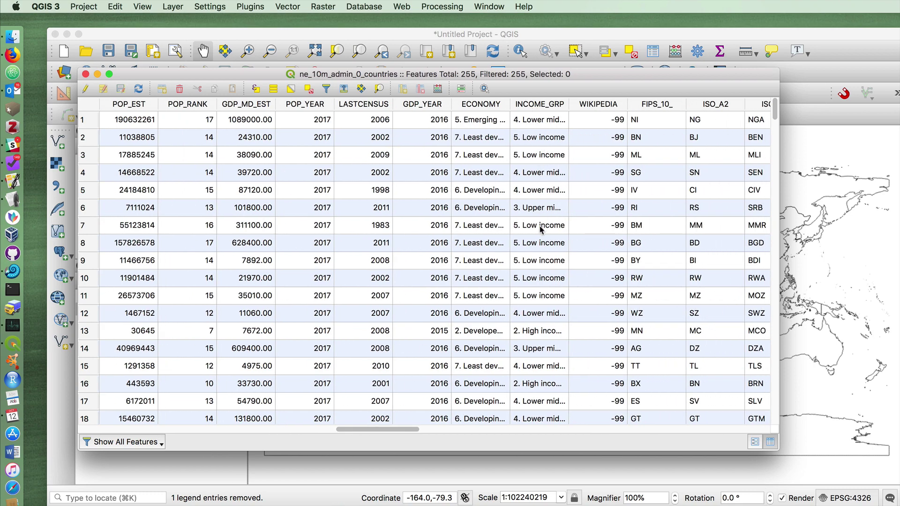
{"action": "left_click_drag", "start_coordinate": [390, 428], "coordinate": [680, 426]}
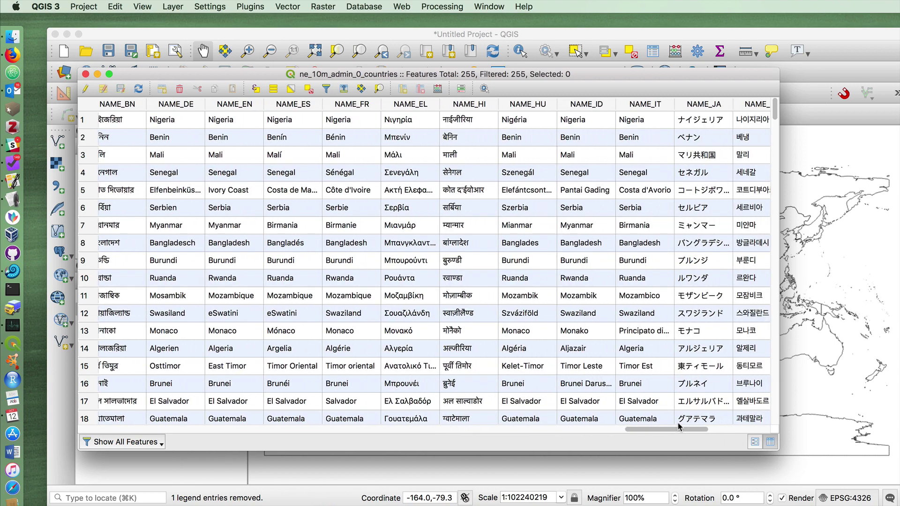
{"action": "left_click", "coordinate": [85, 74]}
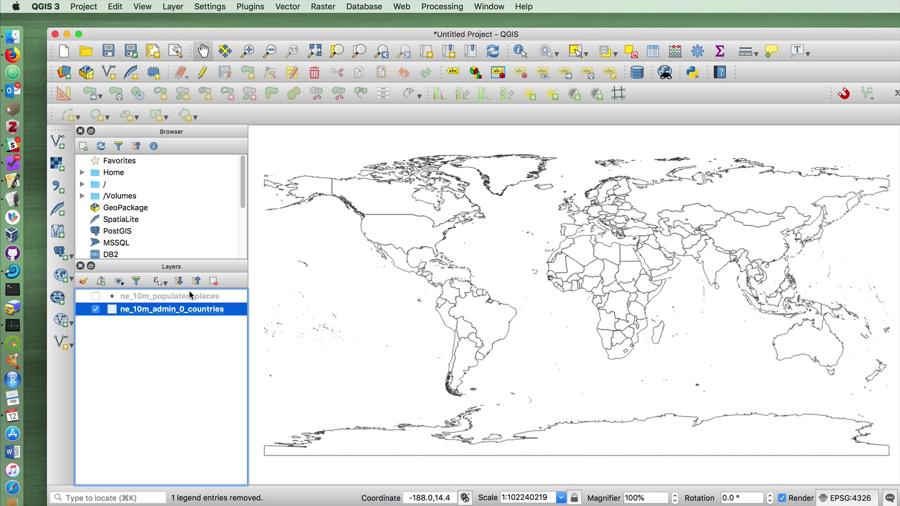
Turn on Single labels in the countries layer's Labels properties.
{"action": "right_click", "coordinate": [180, 311]}
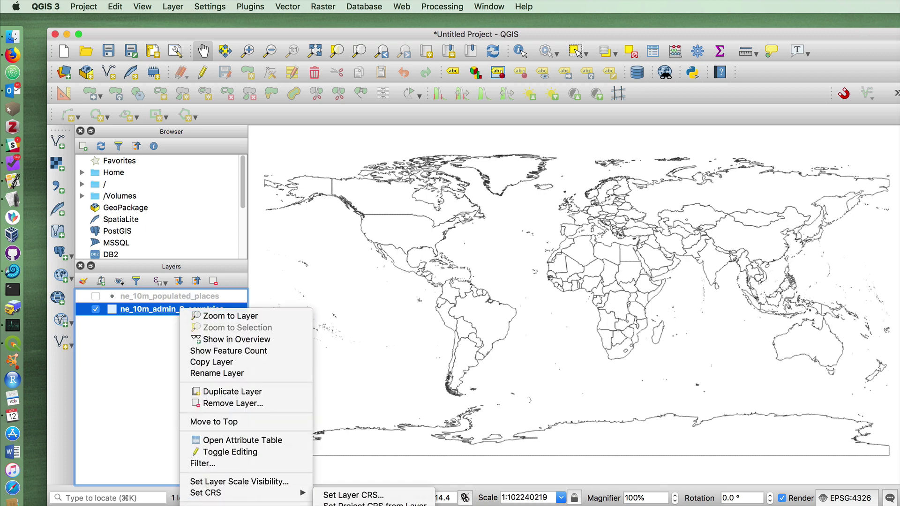
{"action": "left_click", "coordinate": [206, 502]}
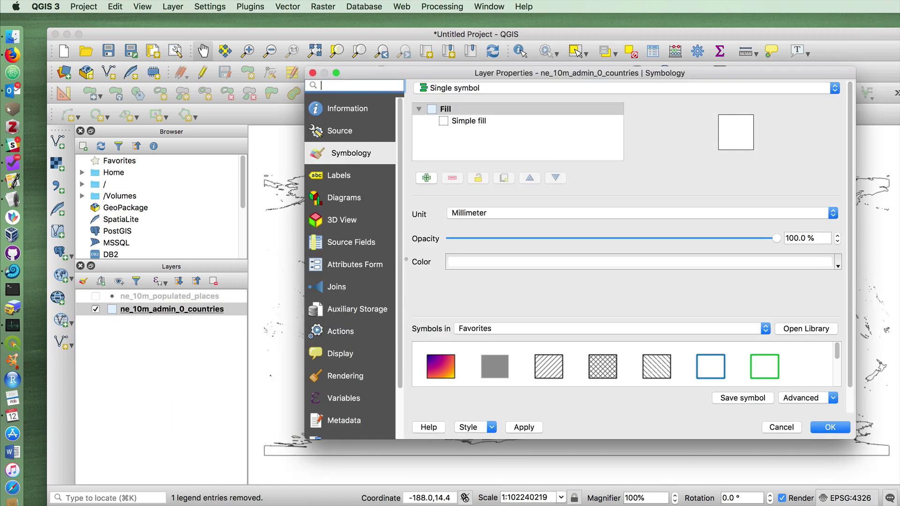
{"action": "left_click", "coordinate": [359, 175]}
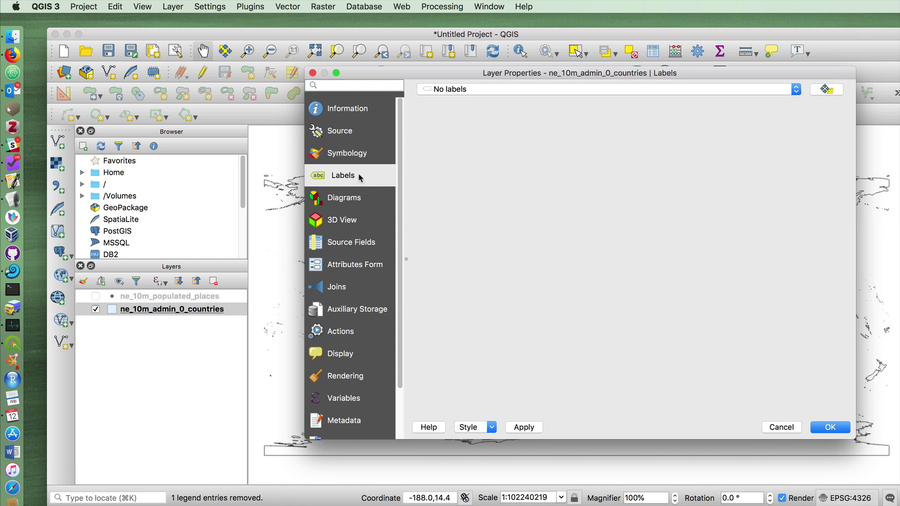
{"action": "left_click", "coordinate": [461, 90]}
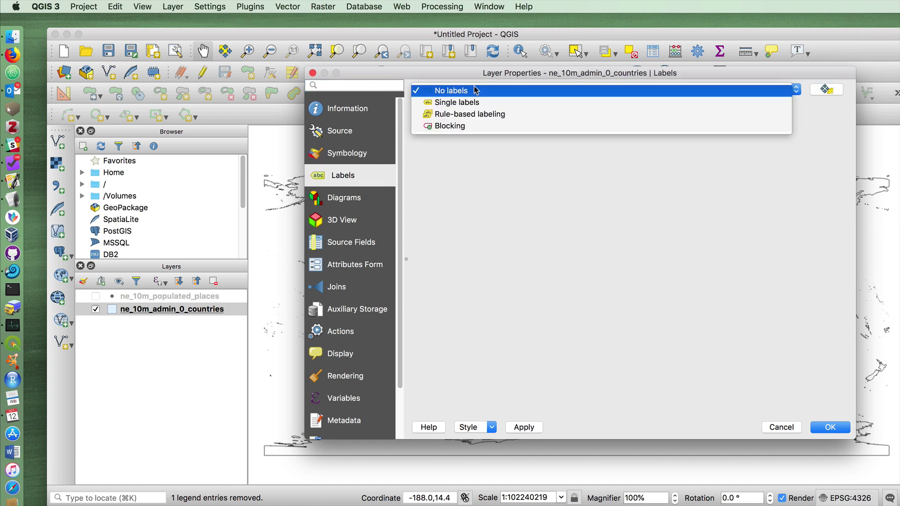
{"action": "left_click", "coordinate": [481, 102]}
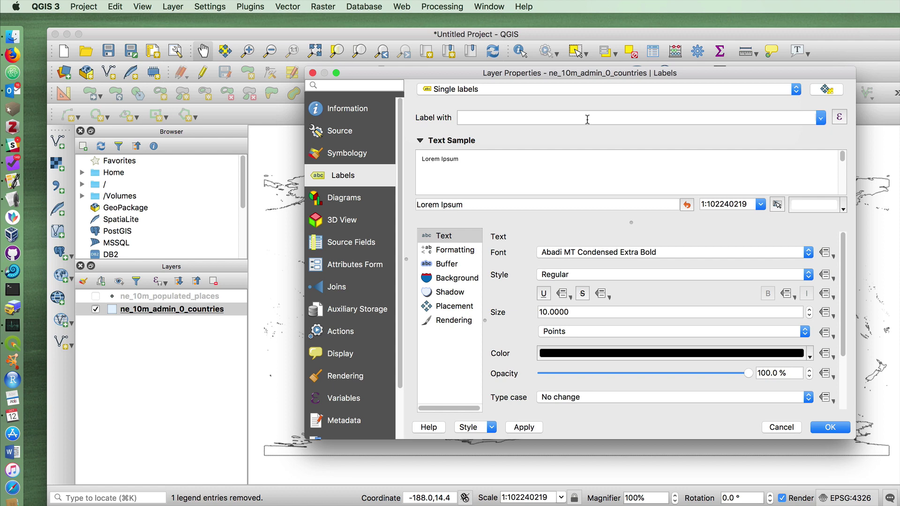
Label countries with NAME_EN in American Typewriter, declining the font download prompts.
{"action": "left_click", "coordinate": [821, 118]}
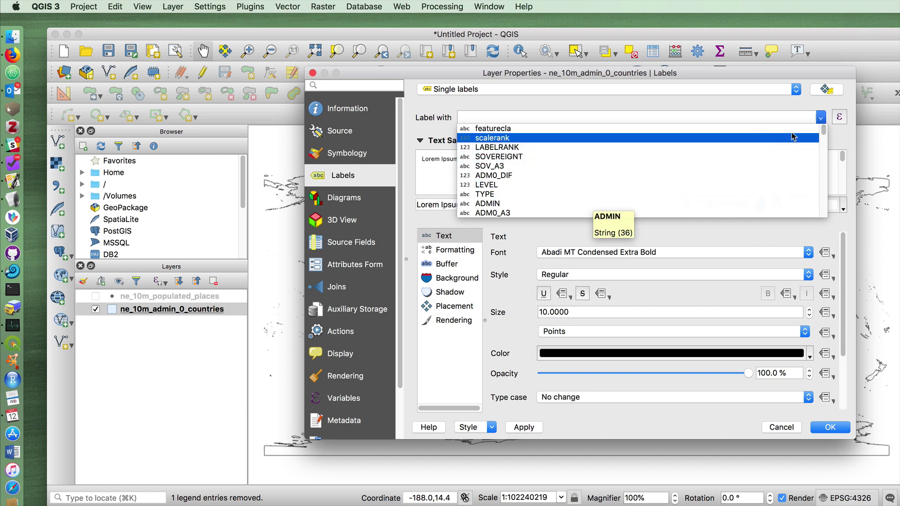
{"action": "left_click_drag", "start_coordinate": [821, 133], "coordinate": [823, 195]}
{"action": "left_click", "coordinate": [511, 203]}
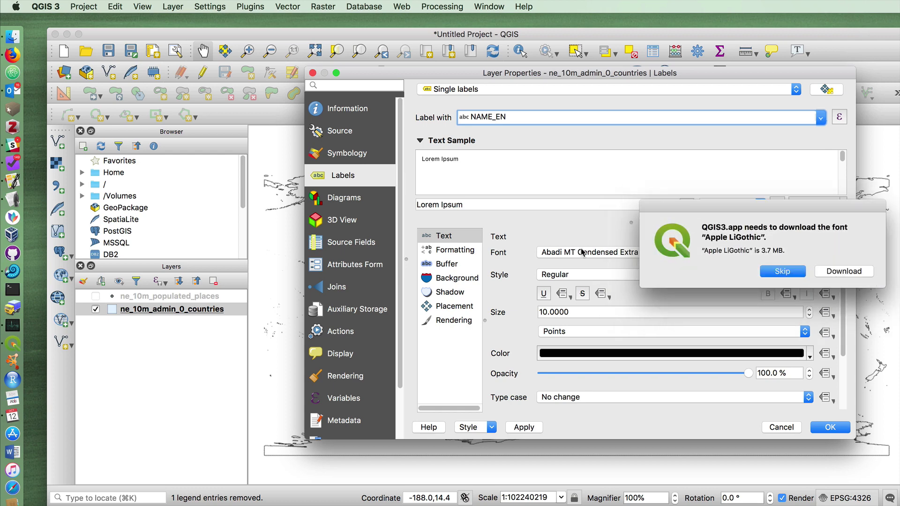
{"action": "left_click", "coordinate": [776, 273]}
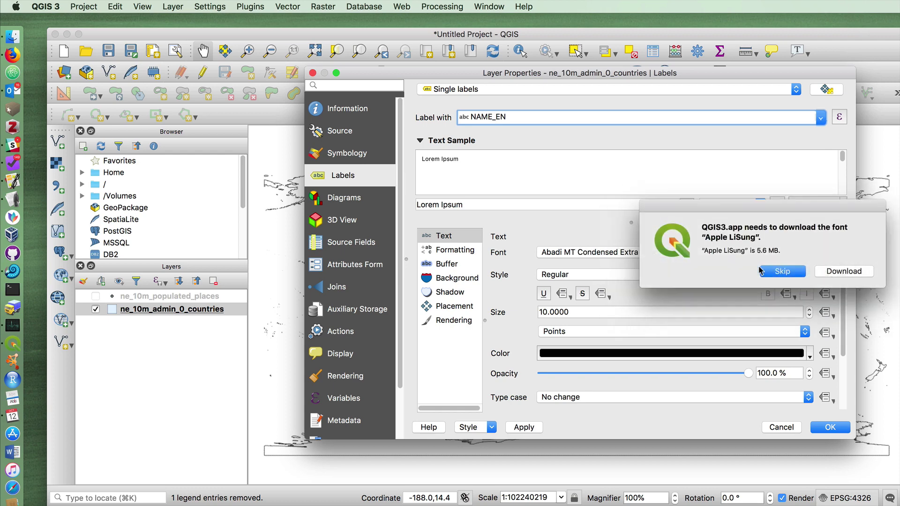
{"action": "left_click", "coordinate": [779, 273]}
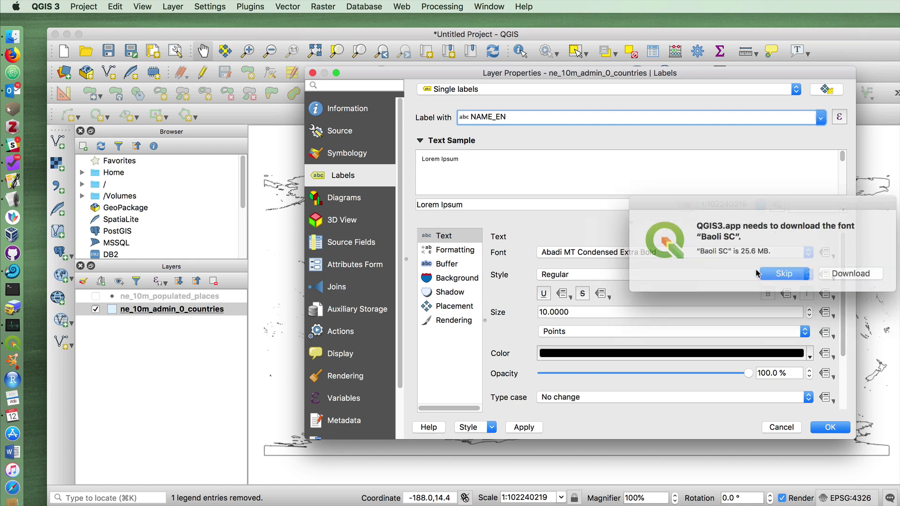
{"action": "left_click", "coordinate": [776, 272]}
{"action": "left_click", "coordinate": [773, 273]}
{"action": "left_click", "coordinate": [772, 273]}
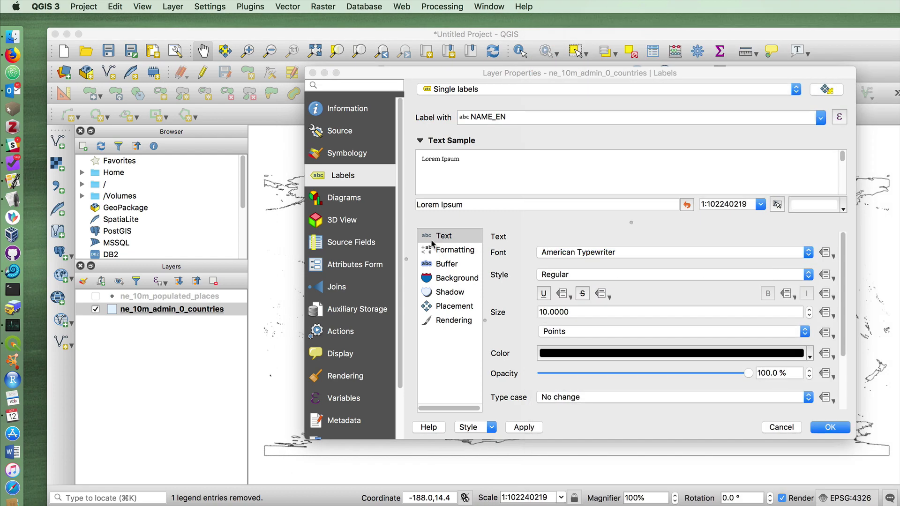
Enable a 1 mm text buffer, keep placement Around centroid, and apply the label settings.
{"action": "left_click", "coordinate": [449, 264]}
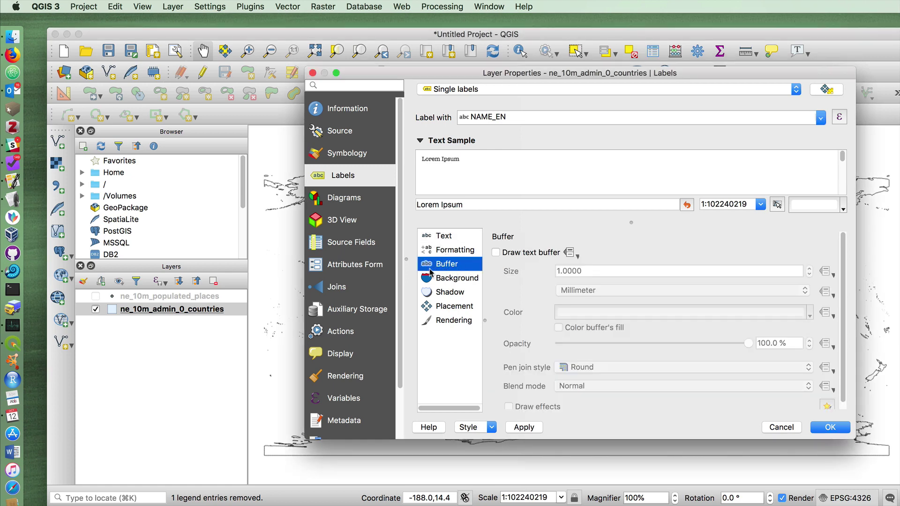
{"action": "left_click", "coordinate": [496, 254]}
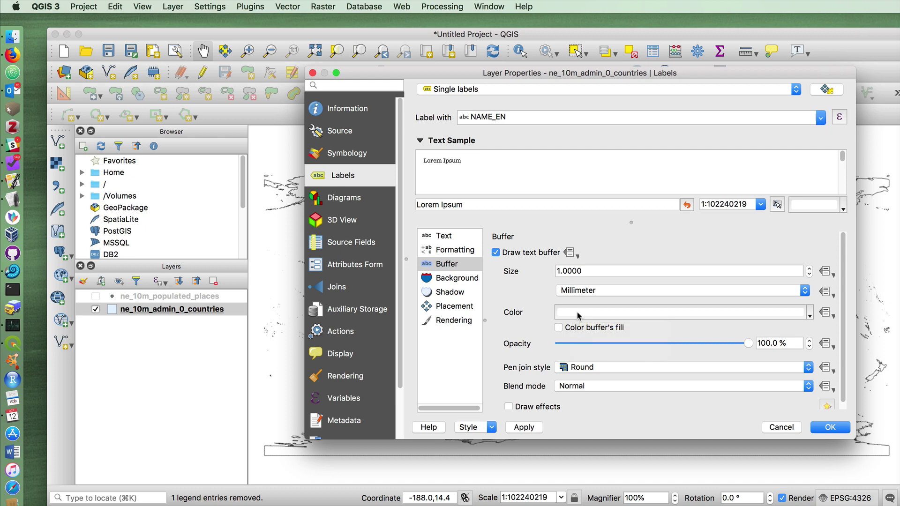
{"action": "left_click", "coordinate": [458, 310]}
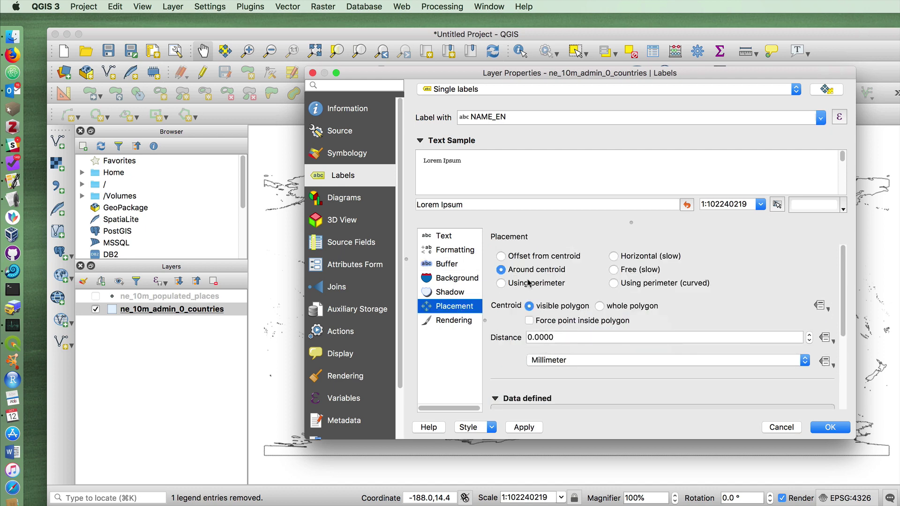
{"action": "left_click", "coordinate": [500, 256]}
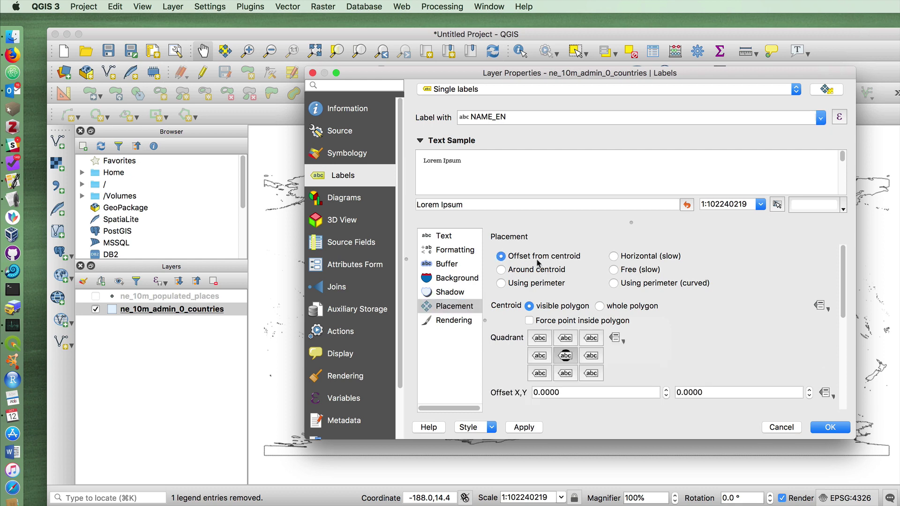
{"action": "left_click_drag", "start_coordinate": [455, 74], "coordinate": [437, 80]}
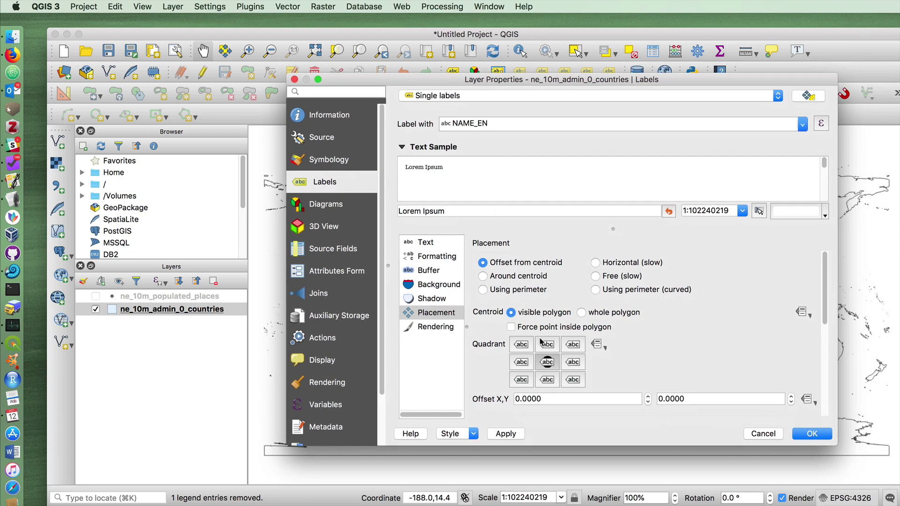
{"action": "left_click", "coordinate": [569, 346]}
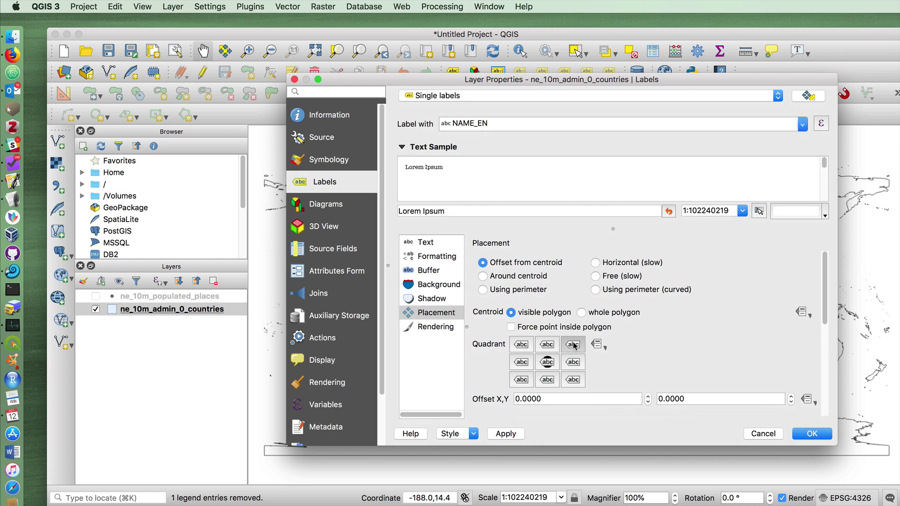
{"action": "left_click", "coordinate": [514, 399]}
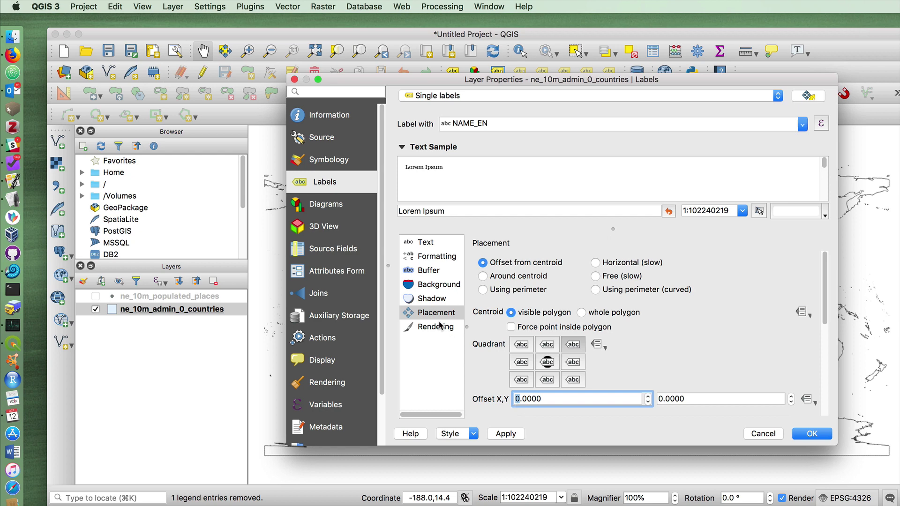
{"action": "left_click", "coordinate": [483, 275]}
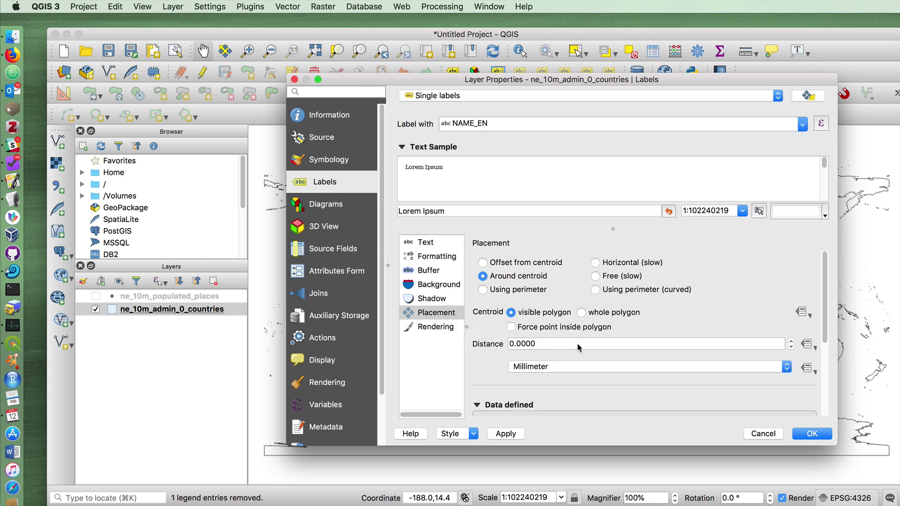
{"action": "left_click", "coordinate": [505, 434]}
Confirm the label settings with OK, then bring up the countries layer's context menu.
{"action": "left_click", "coordinate": [811, 434]}
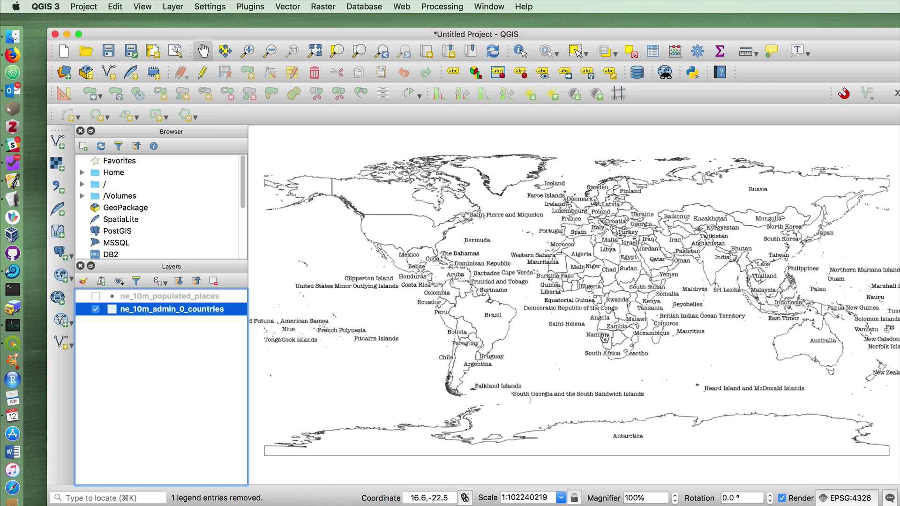
{"action": "right_click", "coordinate": [231, 311]}
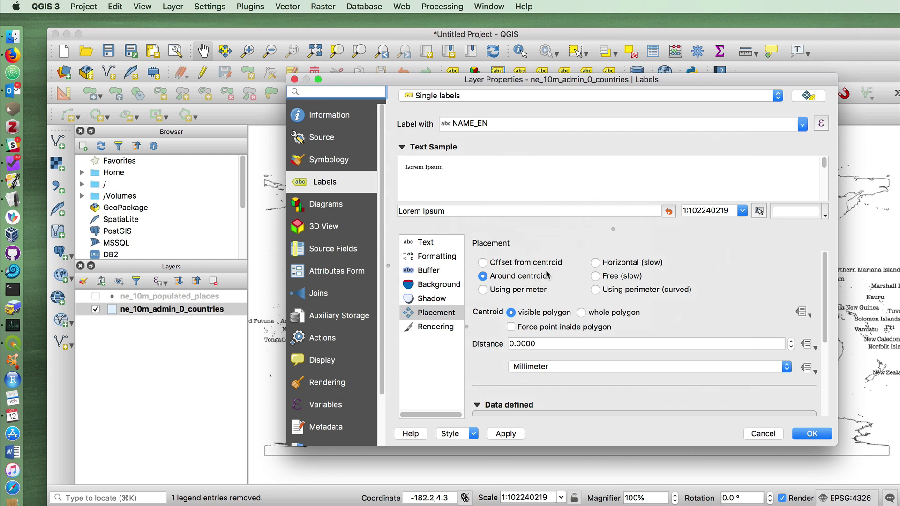
Change the countries labelling from Single labels to No labels and confirm.
{"action": "left_click_drag", "start_coordinate": [488, 83], "coordinate": [469, 81]}
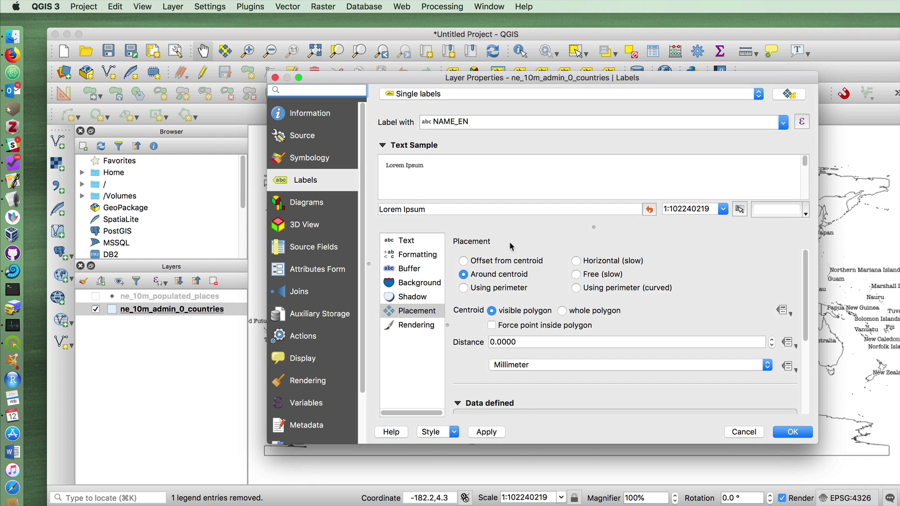
{"action": "left_click", "coordinate": [453, 94]}
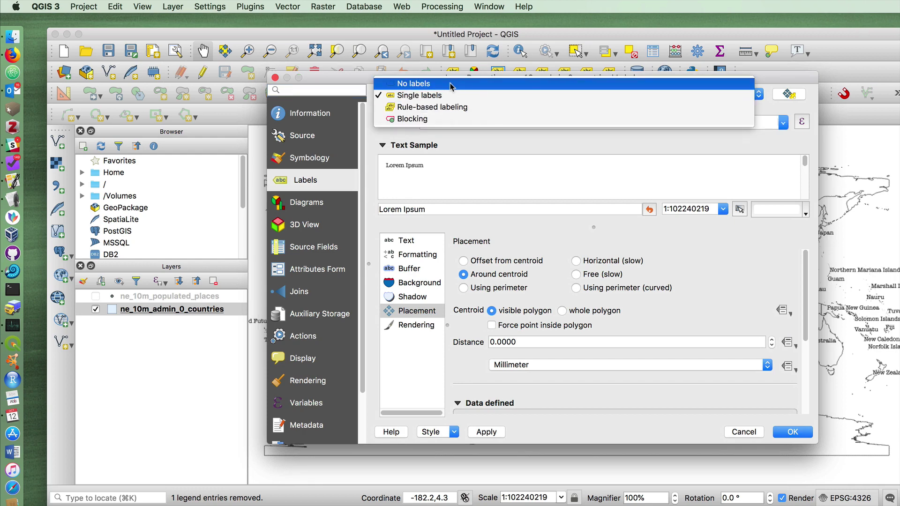
{"action": "left_click", "coordinate": [471, 84]}
{"action": "left_click", "coordinate": [804, 434]}
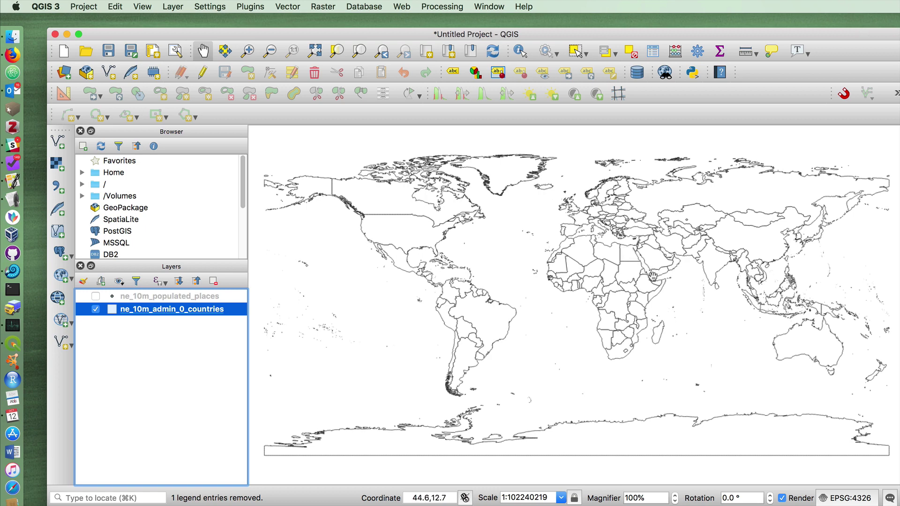
Open the Query Builder filter for the countries layer.
{"action": "right_click", "coordinate": [237, 313]}
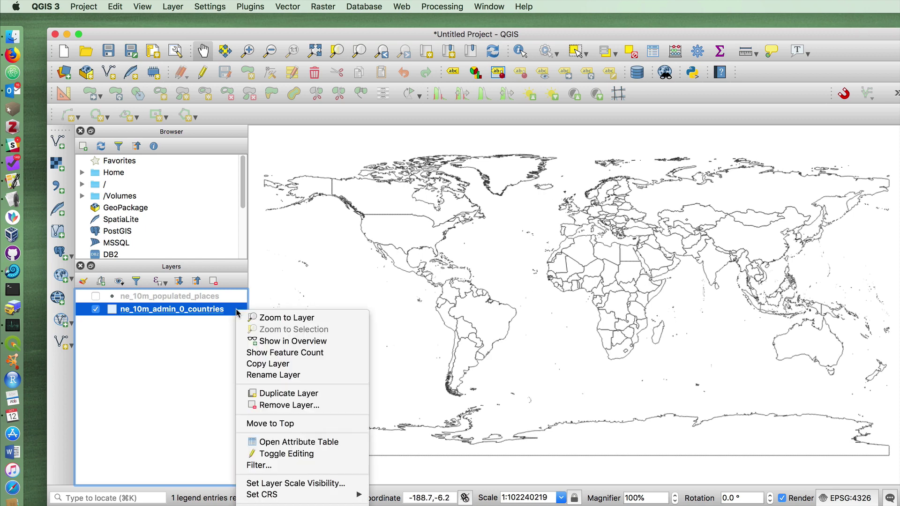
{"action": "left_click", "coordinate": [282, 467]}
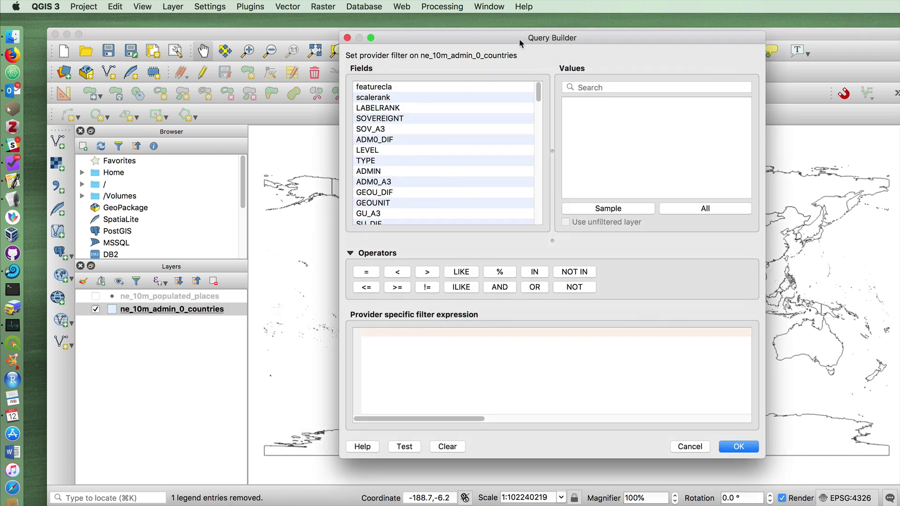
{"action": "left_click_drag", "start_coordinate": [514, 41], "coordinate": [460, 47]}
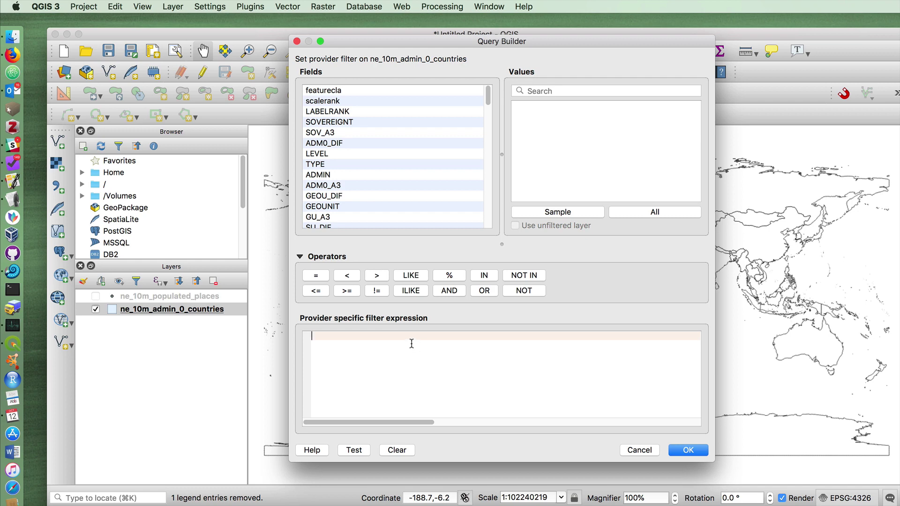
{"action": "scroll", "coordinate": [489, 103], "scroll_direction": "down", "scroll_amount": 3}
{"action": "left_click_drag", "start_coordinate": [491, 103], "coordinate": [491, 91]}
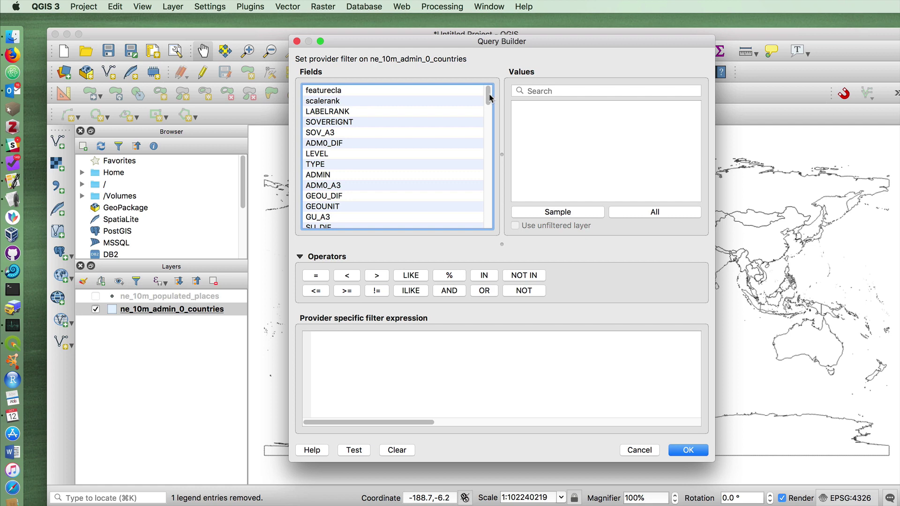
Build the expression "ADMIN" = 'Egypt' and test it, returning 1 row.
{"action": "left_click", "coordinate": [335, 175]}
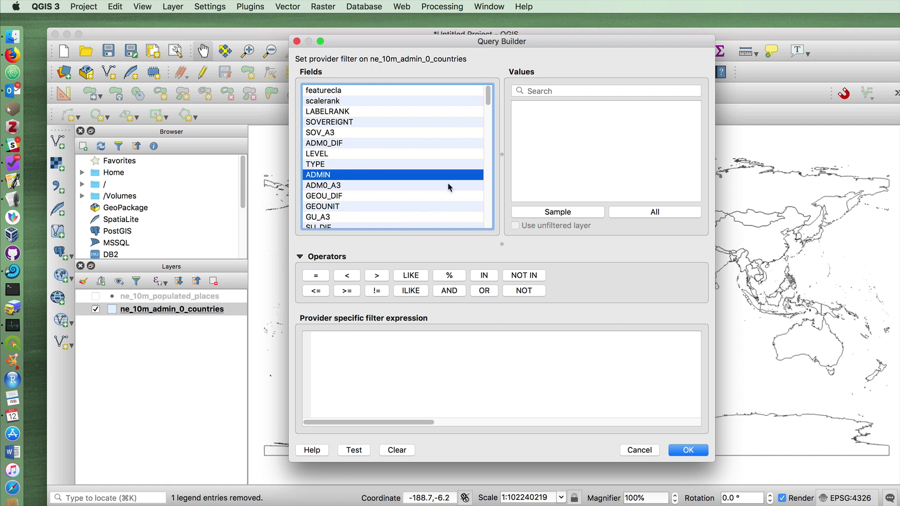
{"action": "left_click", "coordinate": [569, 212]}
{"action": "scroll", "coordinate": [585, 169], "scroll_direction": "down", "scroll_amount": 5}
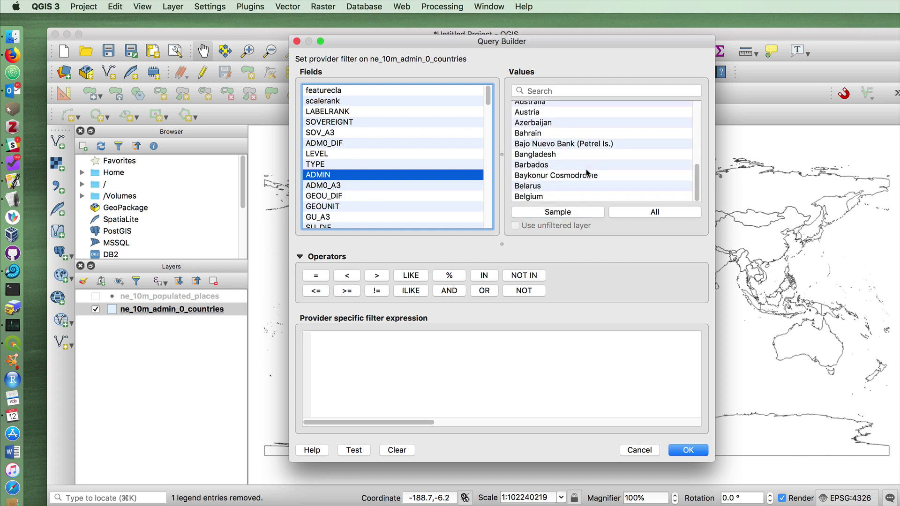
{"action": "scroll", "coordinate": [587, 173], "scroll_direction": "up", "scroll_amount": 5}
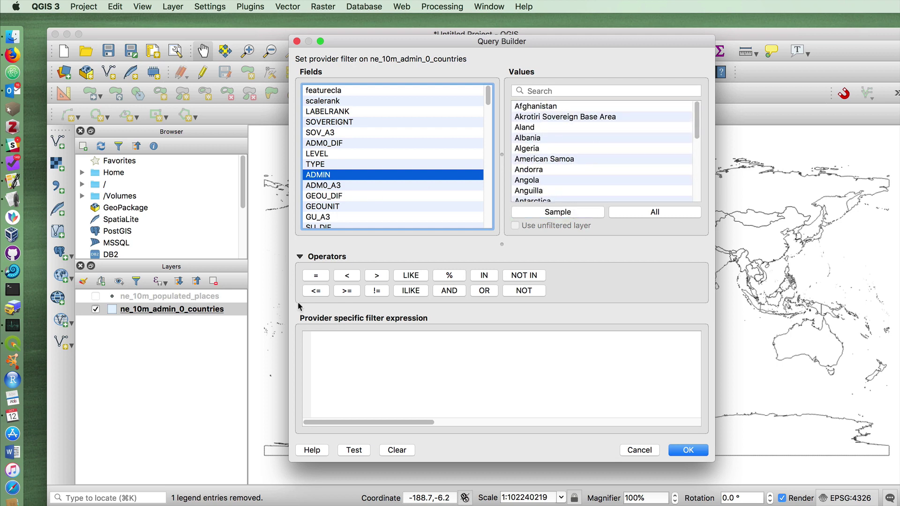
{"action": "double_click", "coordinate": [319, 174]}
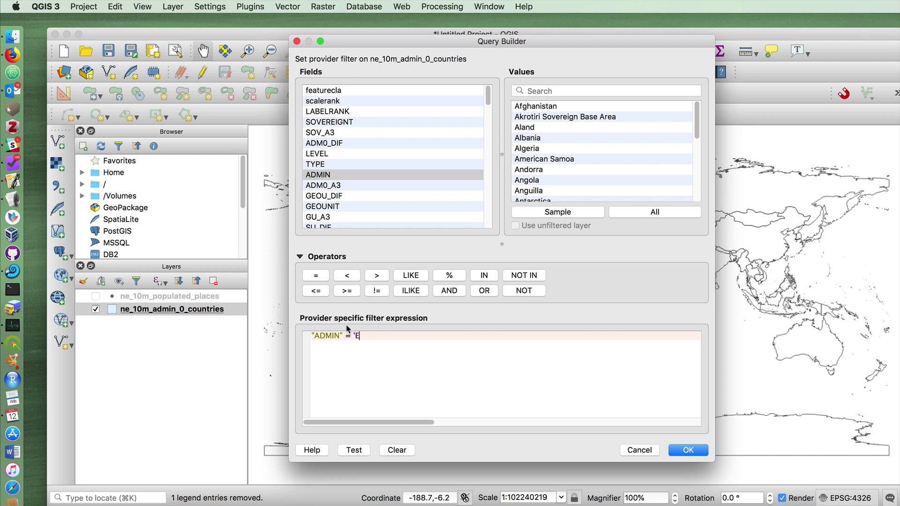
{"action": "type", "text": "gypt"}
{"action": "left_click", "coordinate": [354, 450]}
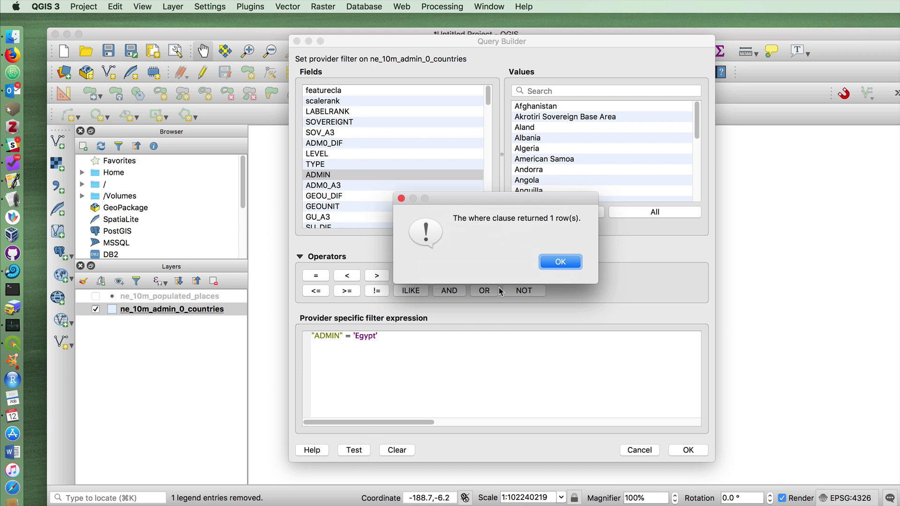
{"action": "left_click", "coordinate": [567, 261]}
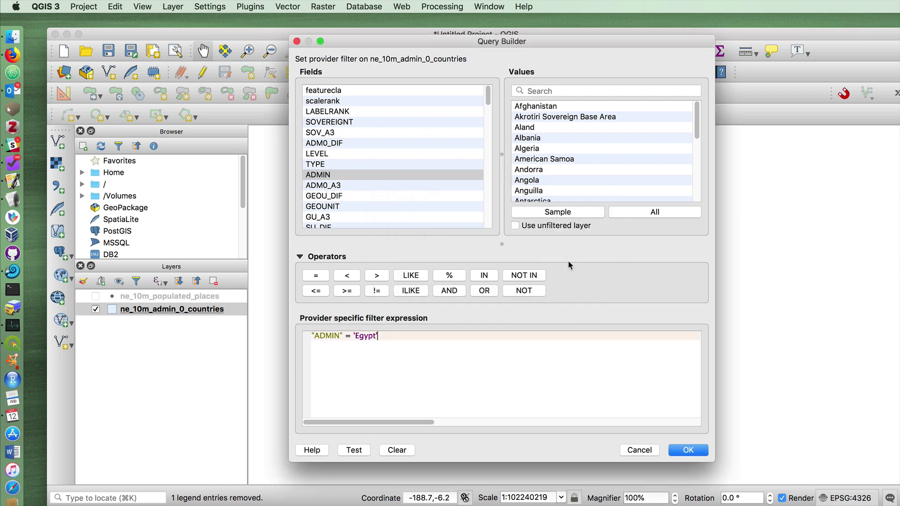
Extend the filter with OR "ADMIN" = 'Yemen' and test it, returning 2 rows.
{"action": "left_click", "coordinate": [483, 291]}
{"action": "type", "text": "\"ADMIN\" = 'Yemen'"}
{"action": "left_click", "coordinate": [354, 450]}
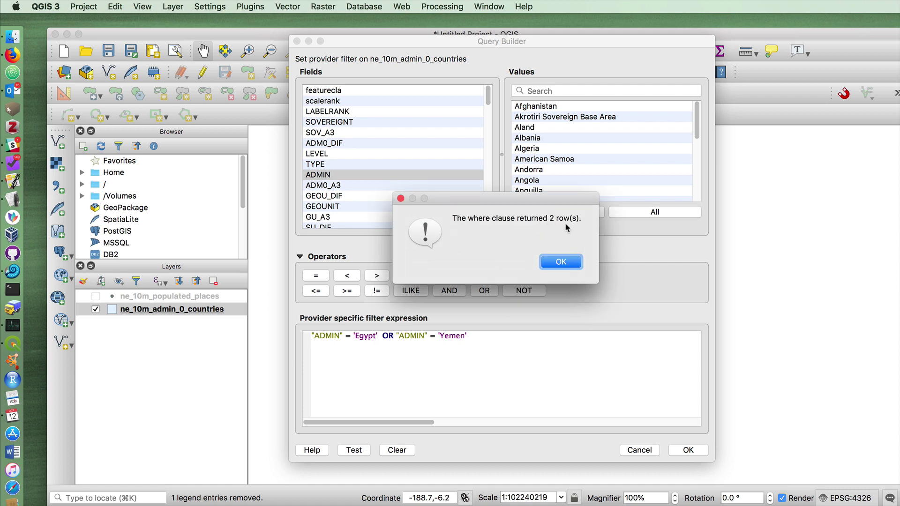
{"action": "left_click", "coordinate": [562, 262]}
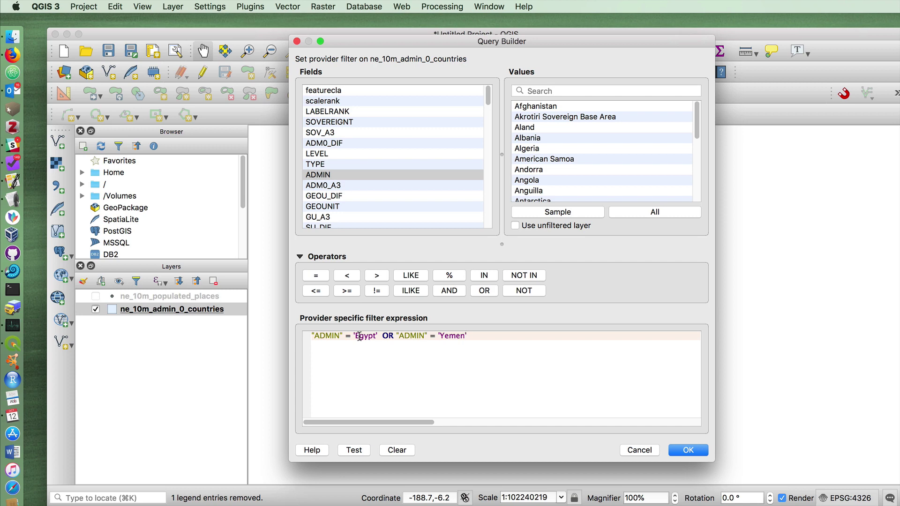
Apply the Egypt/Yemen filter, then reopen it and delete the expression to clear it.
{"action": "left_click", "coordinate": [688, 450]}
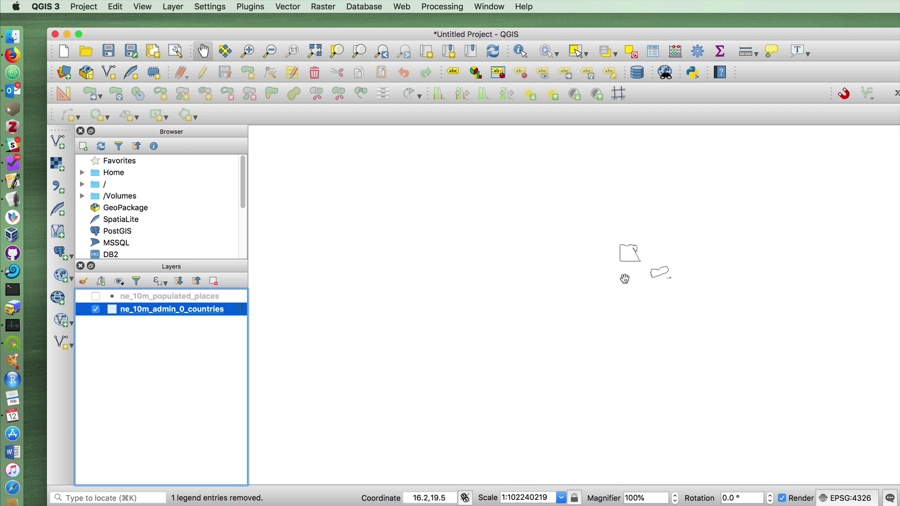
{"action": "right_click", "coordinate": [232, 314]}
{"action": "left_click", "coordinate": [282, 454]}
{"action": "left_click_drag", "start_coordinate": [471, 351], "coordinate": [244, 227]}
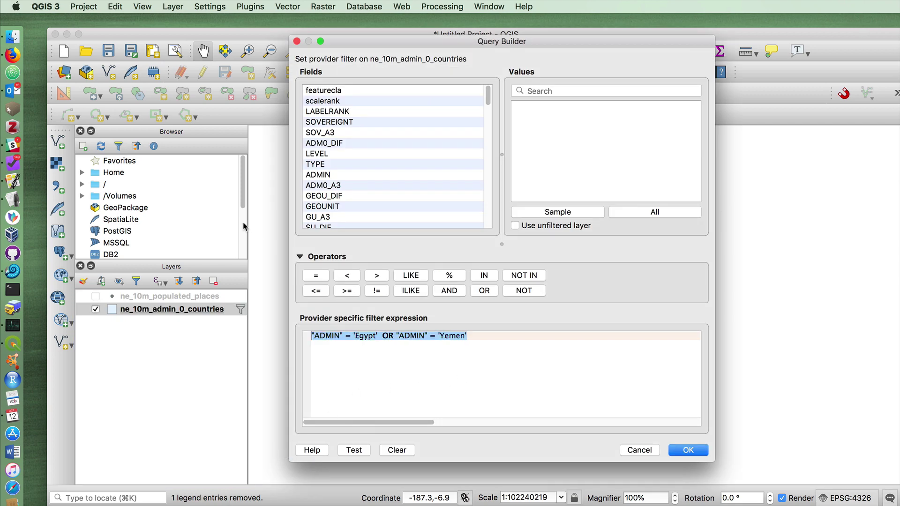
{"action": "key", "text": "BackSpace"}
{"action": "left_click", "coordinate": [689, 449]}
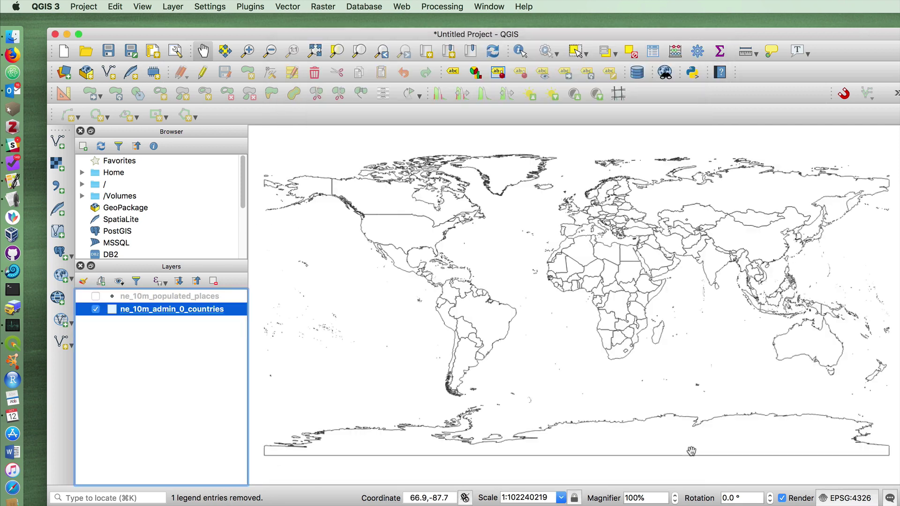
Filter countries with "POP_EST" > 100000000, confirm 13 matching rows, and apply it.
{"action": "right_click", "coordinate": [233, 311]}
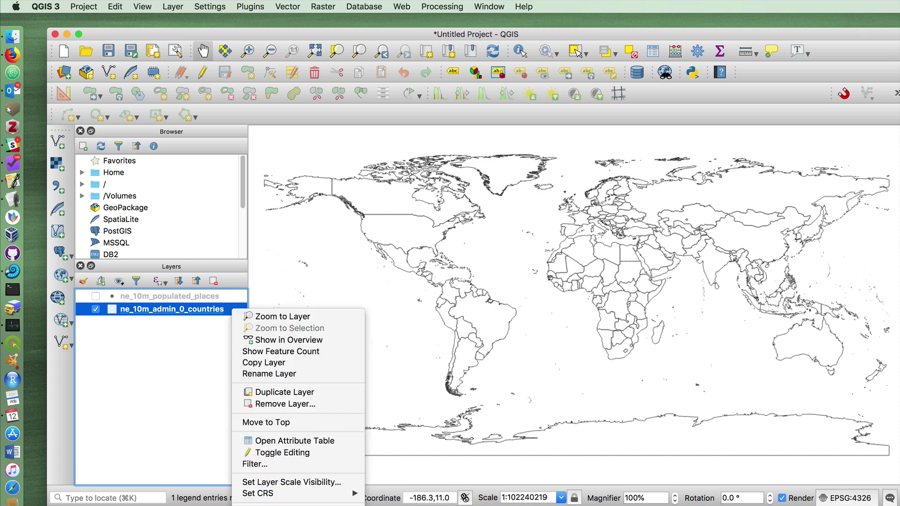
{"action": "left_click", "coordinate": [254, 464]}
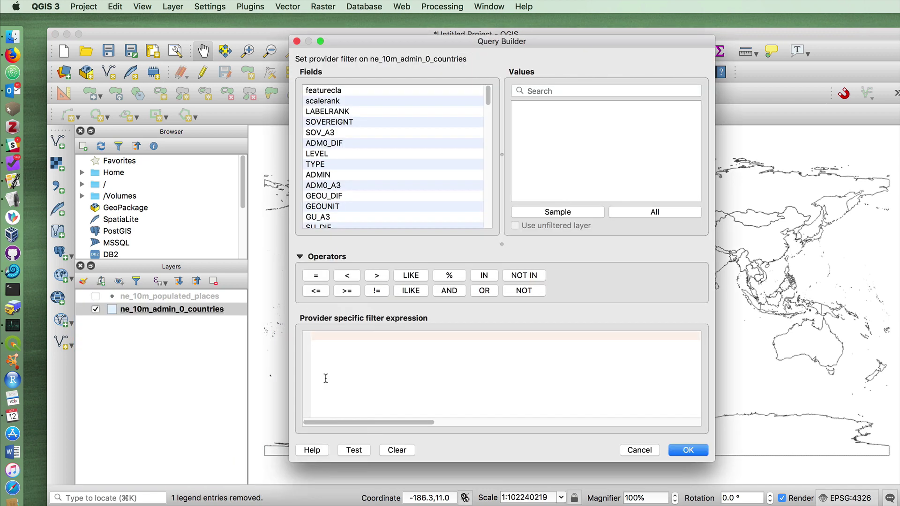
{"action": "scroll", "coordinate": [354, 162], "scroll_direction": "down", "scroll_amount": 15}
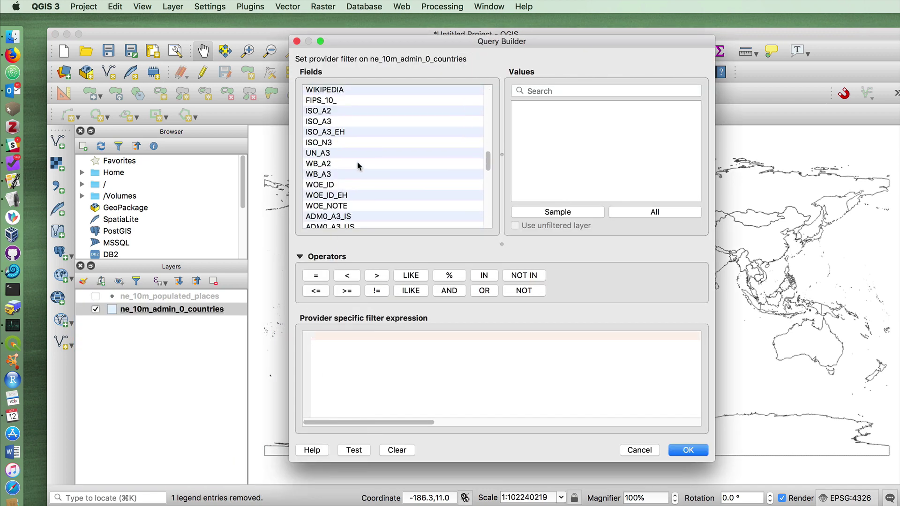
{"action": "scroll", "coordinate": [358, 162], "scroll_direction": "up", "scroll_amount": 5}
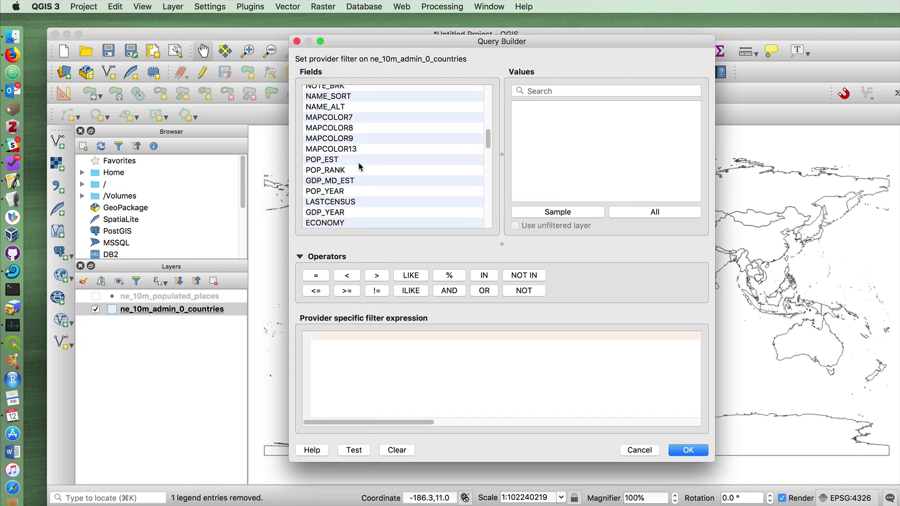
{"action": "double_click", "coordinate": [328, 149]}
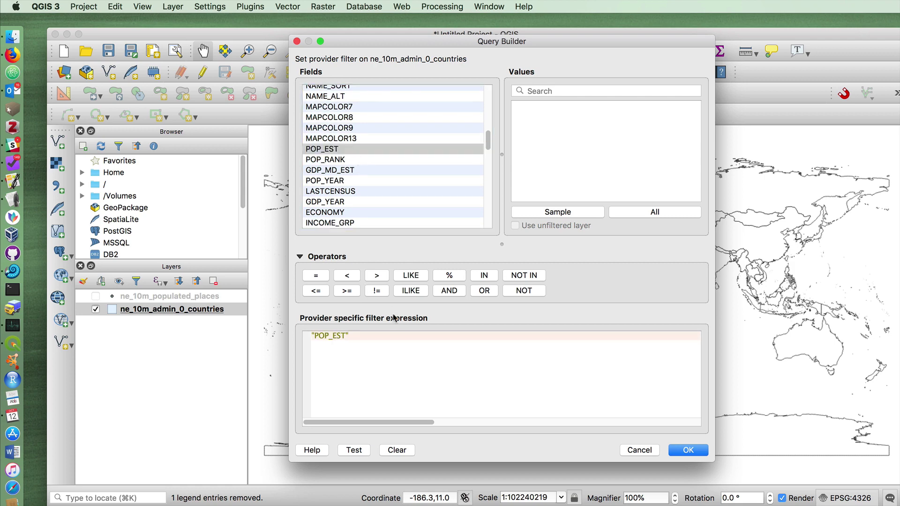
{"action": "left_click", "coordinate": [374, 280]}
{"action": "type", "text": "100000000"}
{"action": "left_click", "coordinate": [354, 450]}
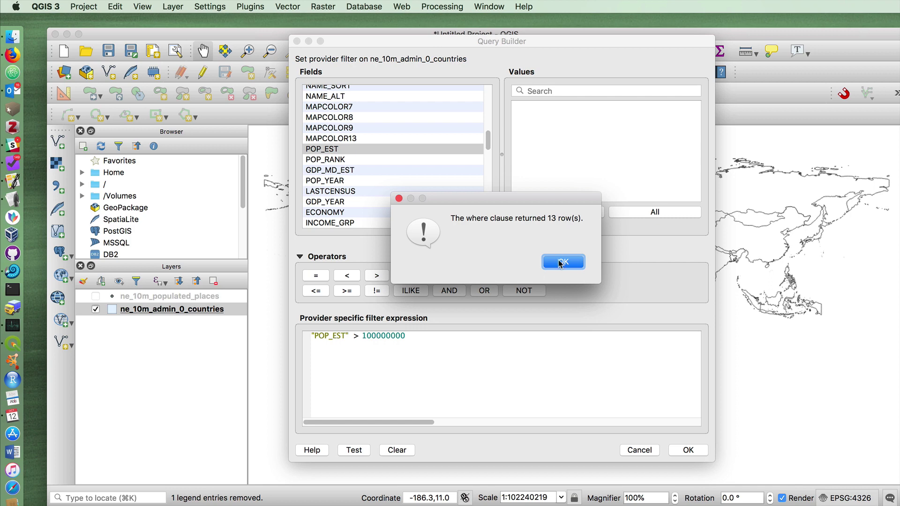
{"action": "left_click", "coordinate": [562, 262]}
{"action": "left_click", "coordinate": [688, 450]}
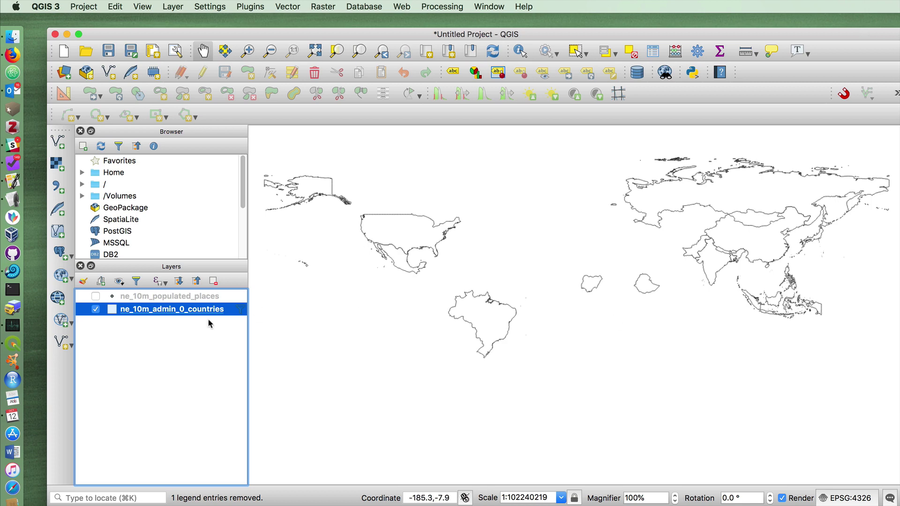
Delete the POP_EST filter expression from the countries layer's query and apply the empty filter.
{"action": "right_click", "coordinate": [232, 313]}
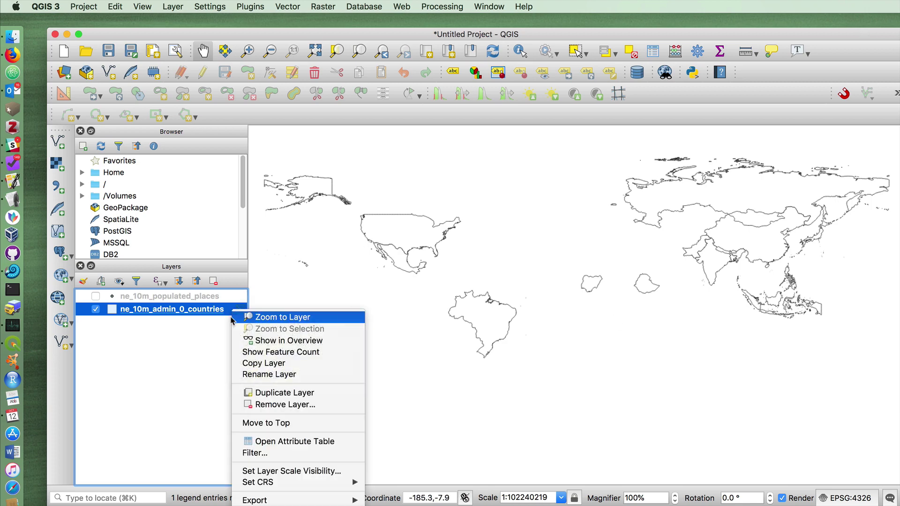
{"action": "left_click", "coordinate": [253, 453]}
{"action": "left_click_drag", "start_coordinate": [491, 359], "coordinate": [176, 233]}
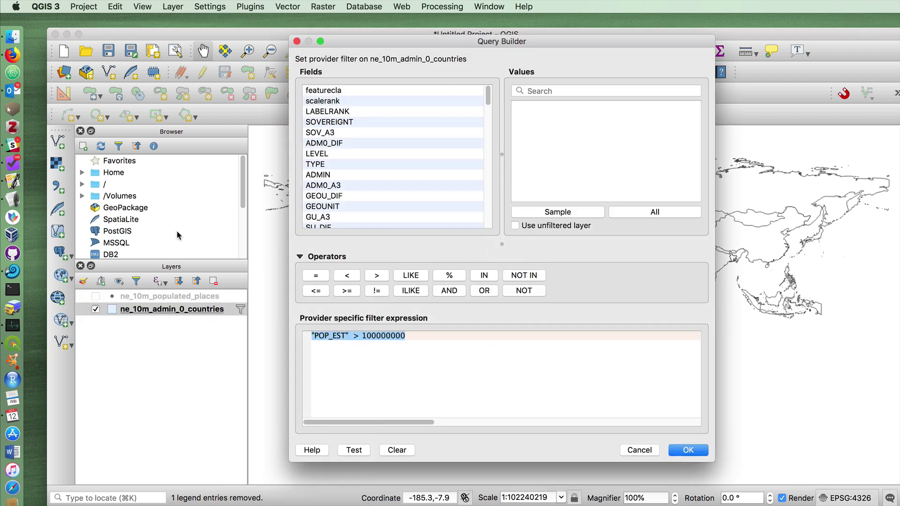
{"action": "key", "text": "BackSpace"}
{"action": "key", "text": "Return"}
{"action": "left_click", "coordinate": [680, 450]}
Dismiss the SQL error dialog and red message bar, closing the cleared query.
{"action": "left_click", "coordinate": [566, 283]}
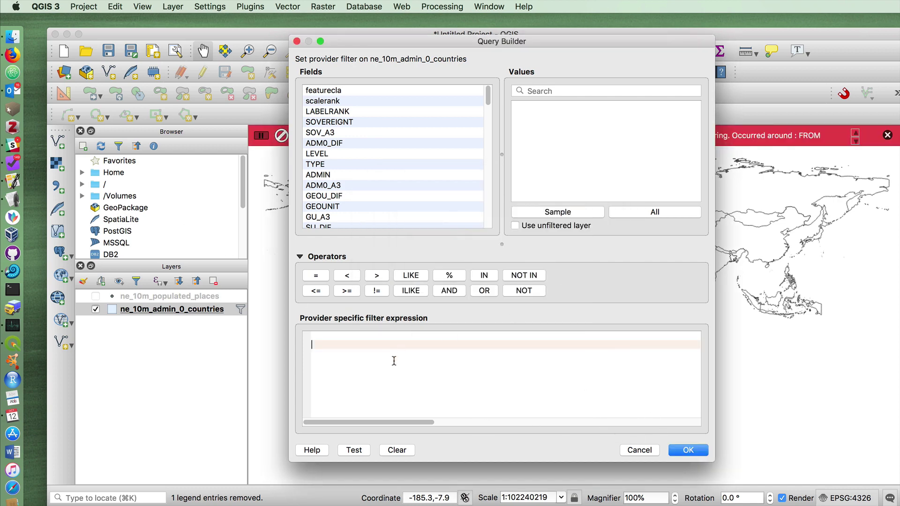
{"action": "left_click", "coordinate": [357, 353]}
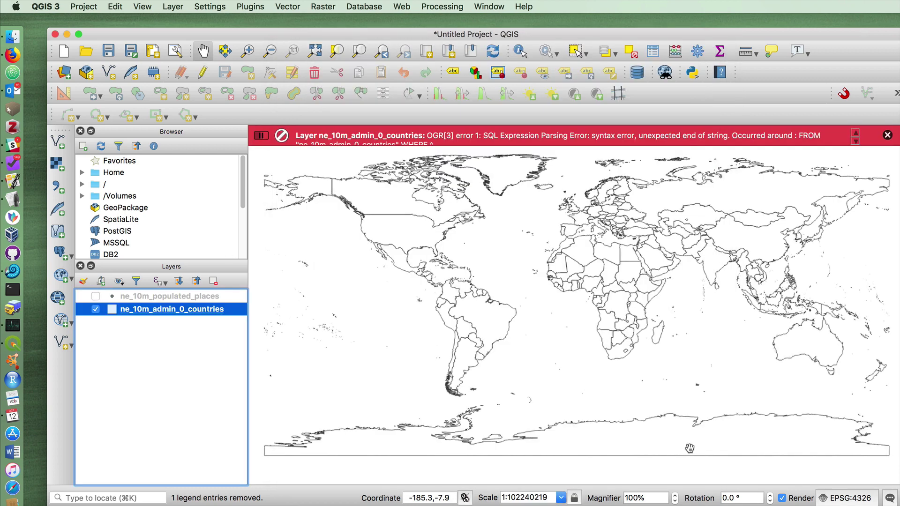
{"action": "left_click", "coordinate": [887, 135]}
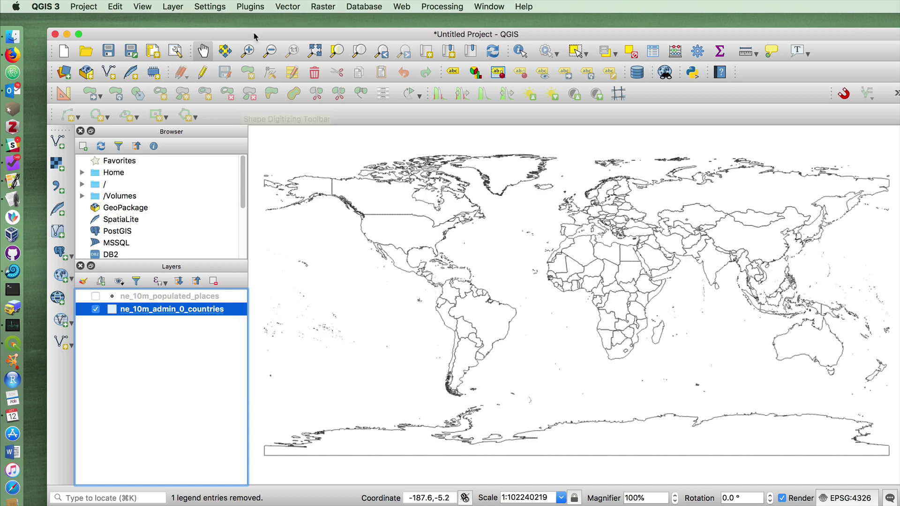
{"action": "mouse_move", "coordinate": [253, 34]}
{"action": "left_mouse_down"}
{"action": "mouse_move", "coordinate": [248, 40]}
{"action": "mouse_move", "coordinate": [240, 27]}
{"action": "left_mouse_up"}
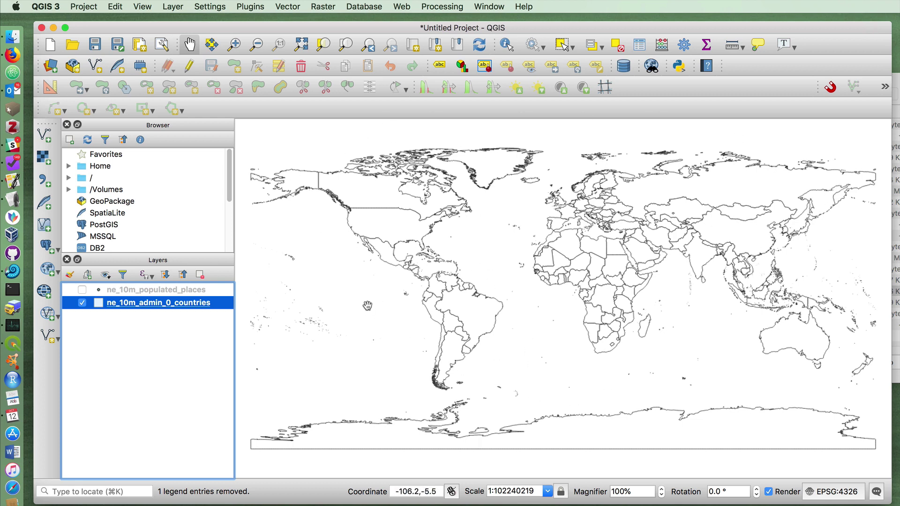
Switch the countries layer's symbology to Graduated with the Greens colour ramp.
{"action": "right_click", "coordinate": [224, 308]}
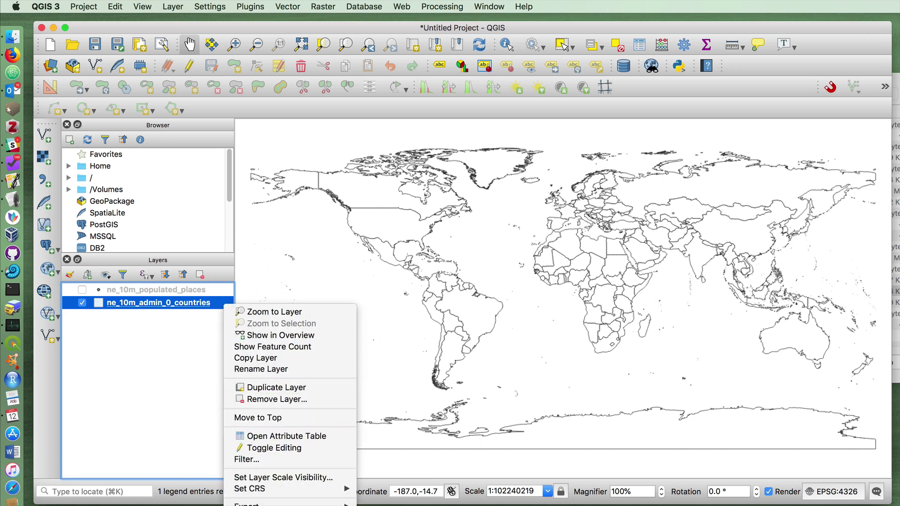
{"action": "left_click", "coordinate": [263, 501]}
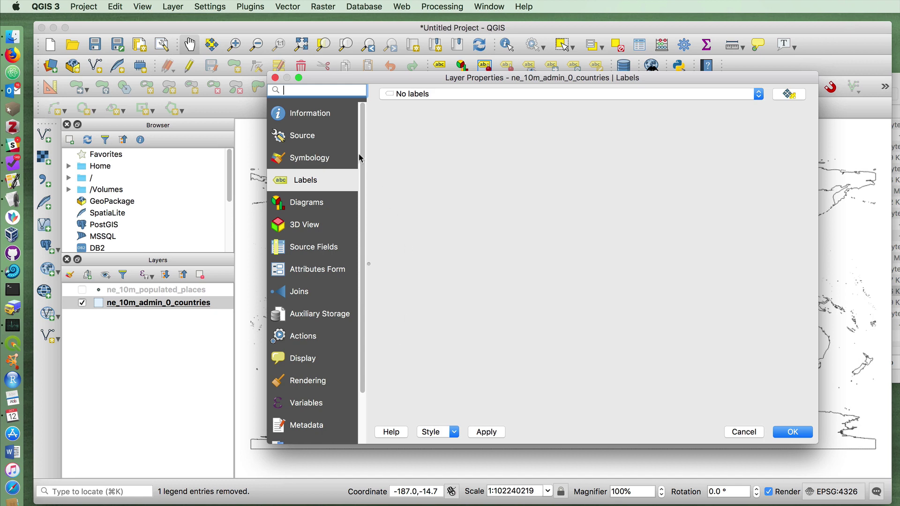
{"action": "left_click", "coordinate": [311, 163]}
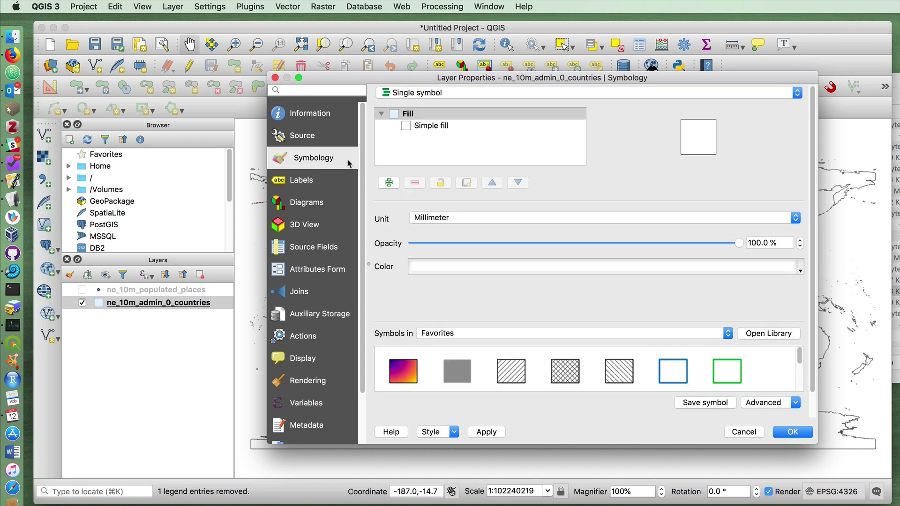
{"action": "left_click", "coordinate": [471, 92]}
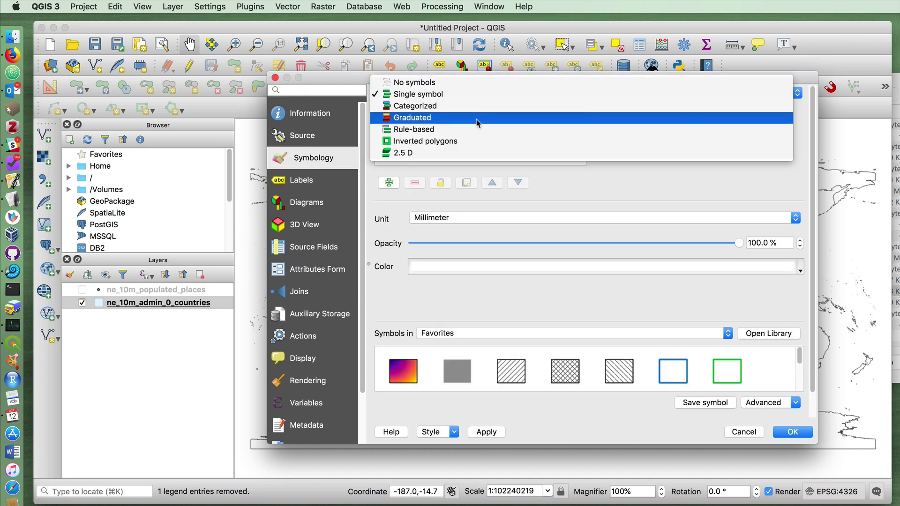
{"action": "left_click", "coordinate": [412, 117]}
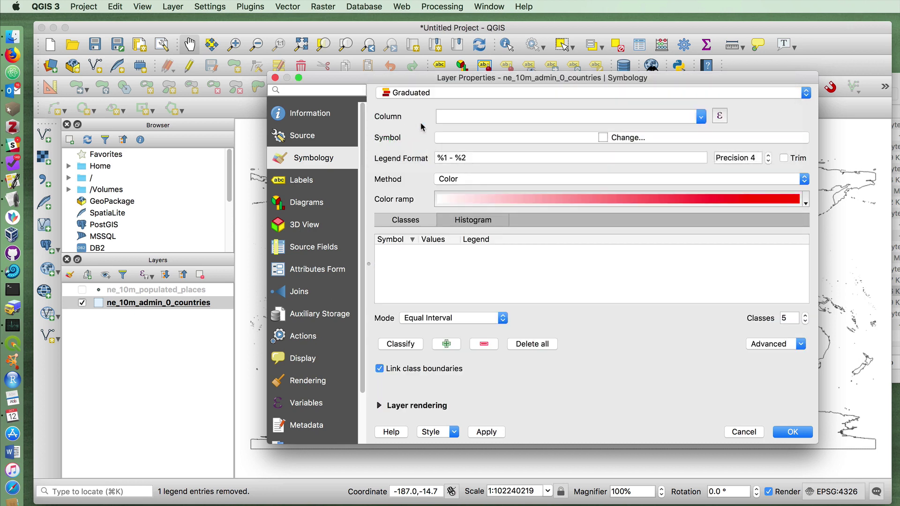
{"action": "left_click", "coordinate": [807, 199]}
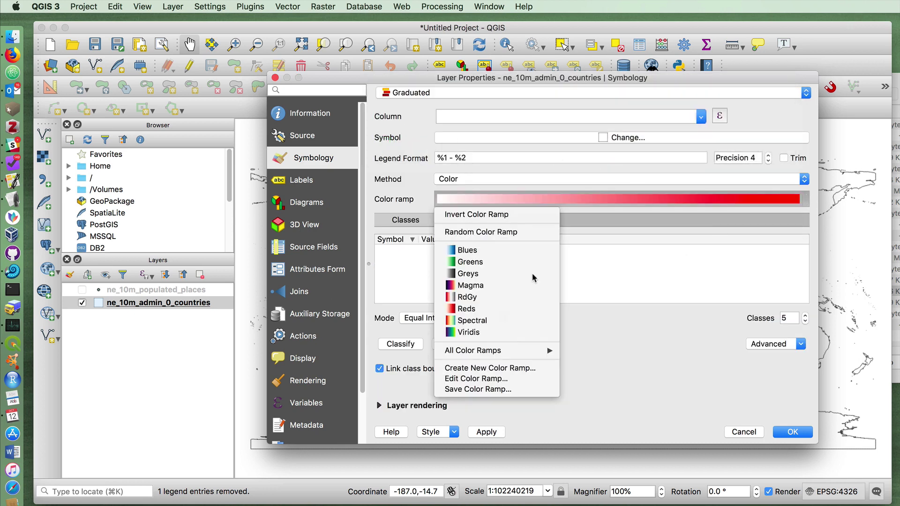
{"action": "left_click", "coordinate": [476, 265]}
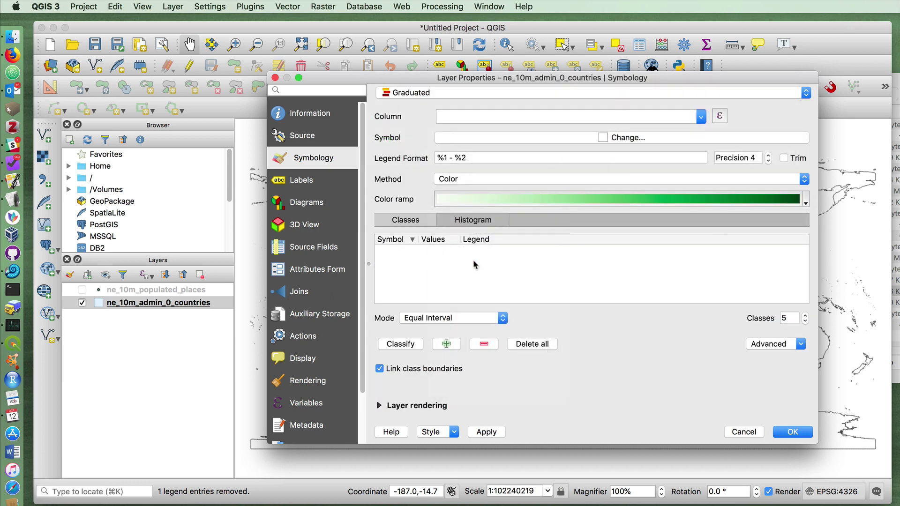
Classify by POP_EST in Quantile mode into five classes and apply it to the map.
{"action": "left_click", "coordinate": [704, 118]}
{"action": "scroll", "coordinate": [675, 160], "scroll_direction": "down", "scroll_amount": 10}
{"action": "left_click", "coordinate": [503, 139]}
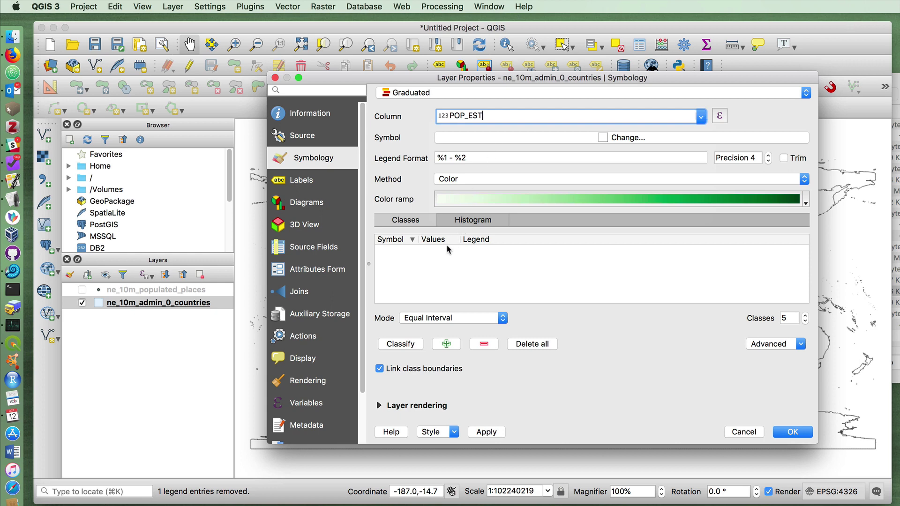
{"action": "left_click", "coordinate": [425, 318]}
{"action": "left_click", "coordinate": [452, 329]}
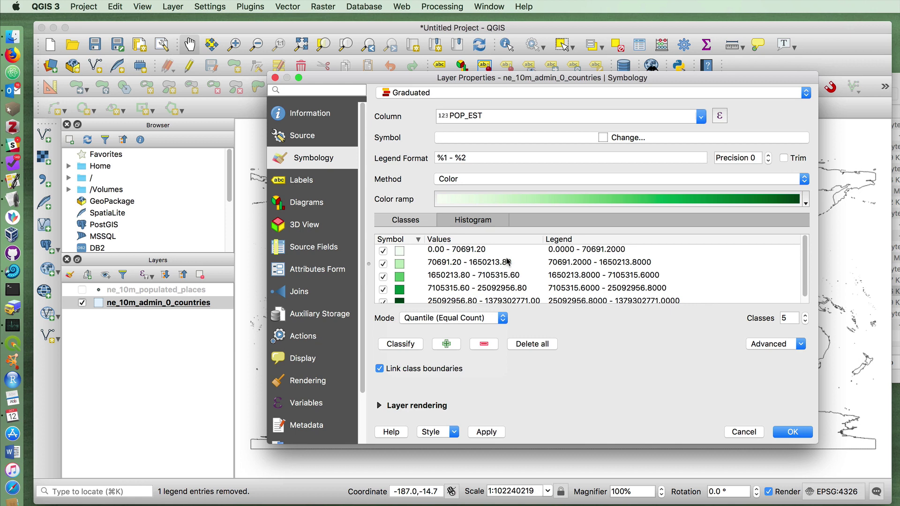
{"action": "left_click", "coordinate": [414, 347]}
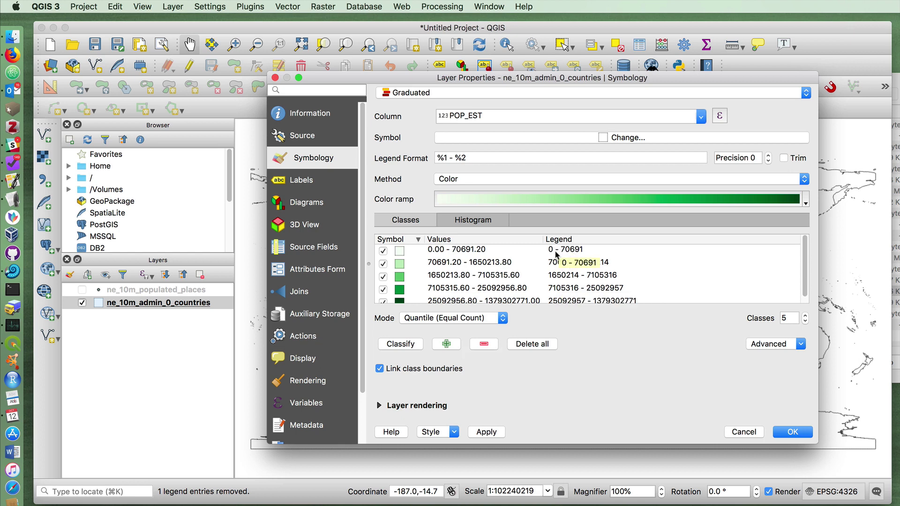
{"action": "scroll", "coordinate": [605, 282], "scroll_direction": "down", "scroll_amount": 1}
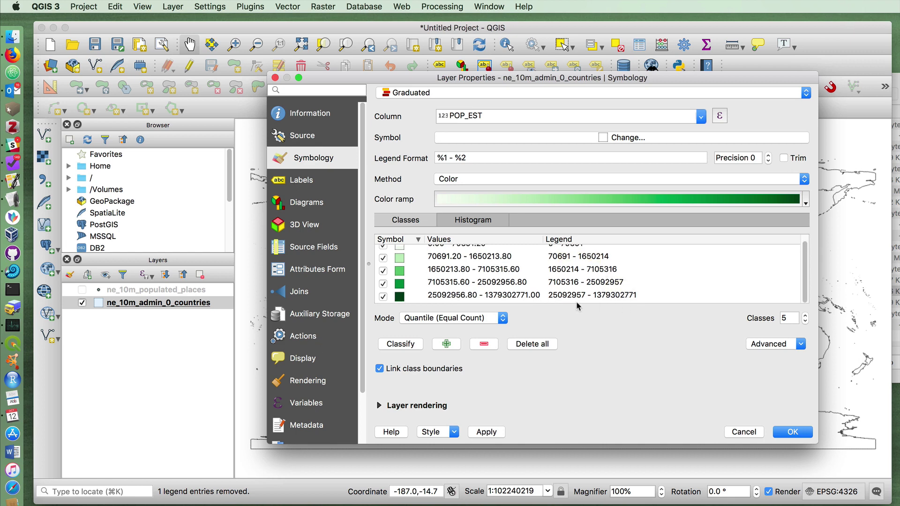
{"action": "left_click", "coordinate": [483, 432]}
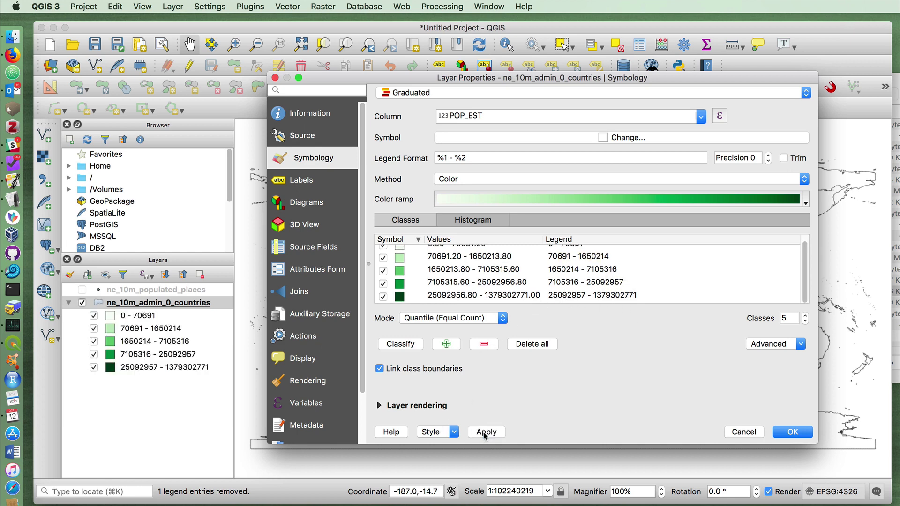
{"action": "left_click", "coordinate": [792, 431]}
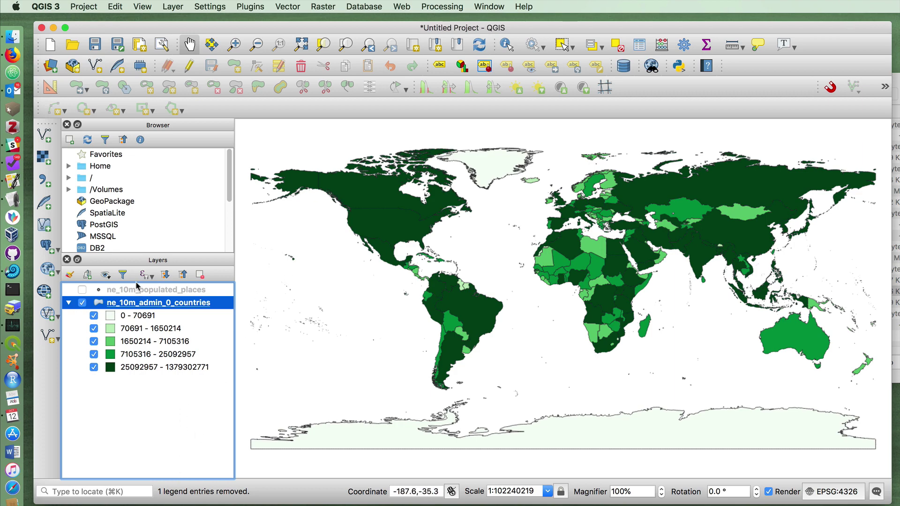
Set the upper bound of the first countries class to 1000000.
{"action": "right_click", "coordinate": [175, 305]}
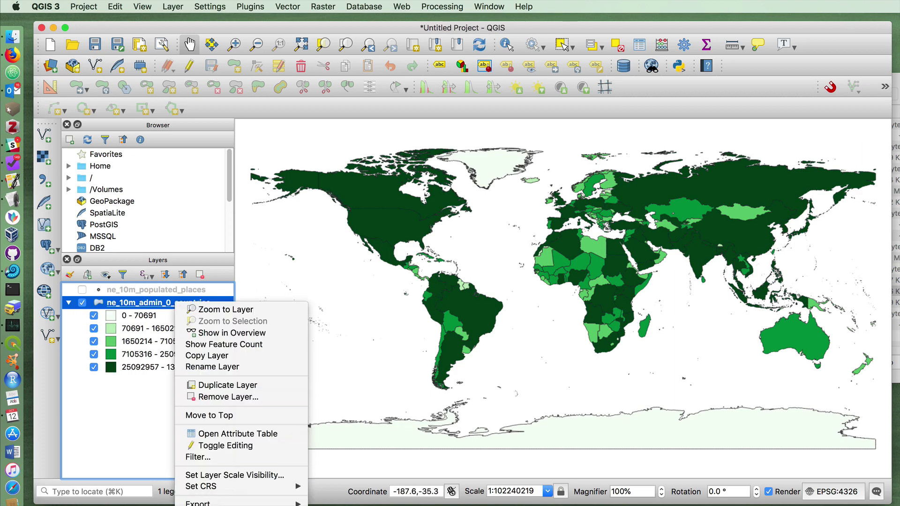
{"action": "left_click", "coordinate": [206, 502]}
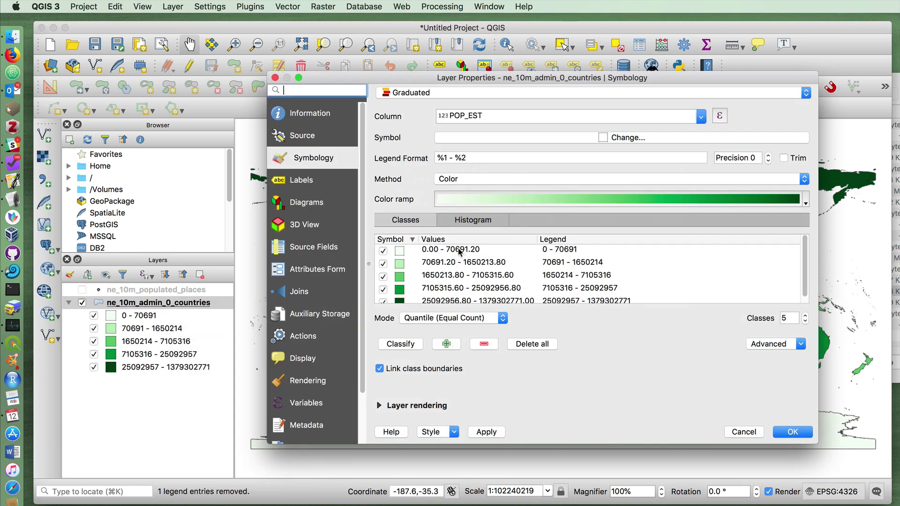
{"action": "double_click", "coordinate": [459, 251]}
{"action": "left_click_drag", "start_coordinate": [547, 247], "coordinate": [471, 250]}
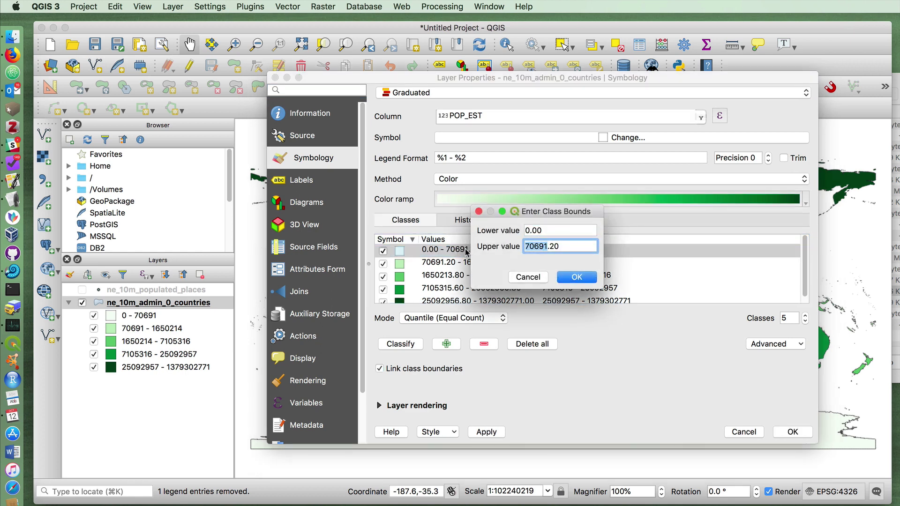
{"action": "type", "text": "10"}
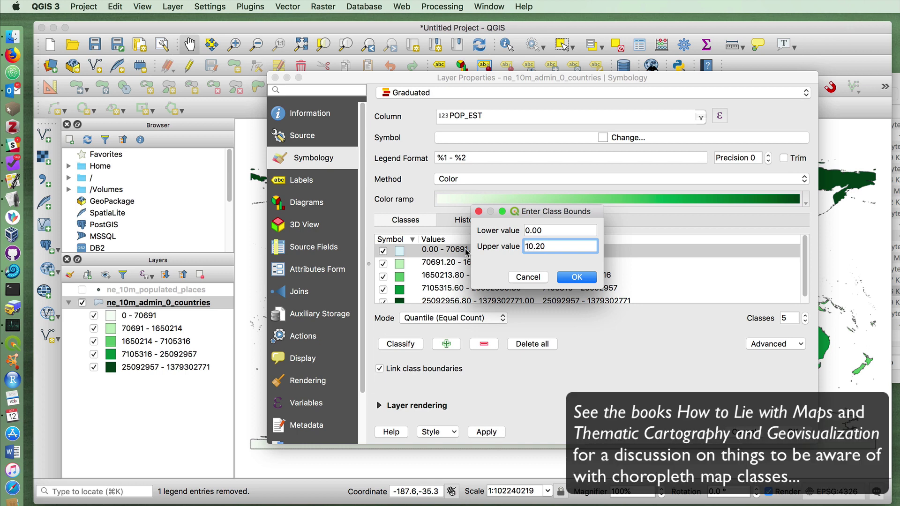
{"action": "type", "text": "00000.0"}
{"action": "left_click", "coordinate": [578, 277]}
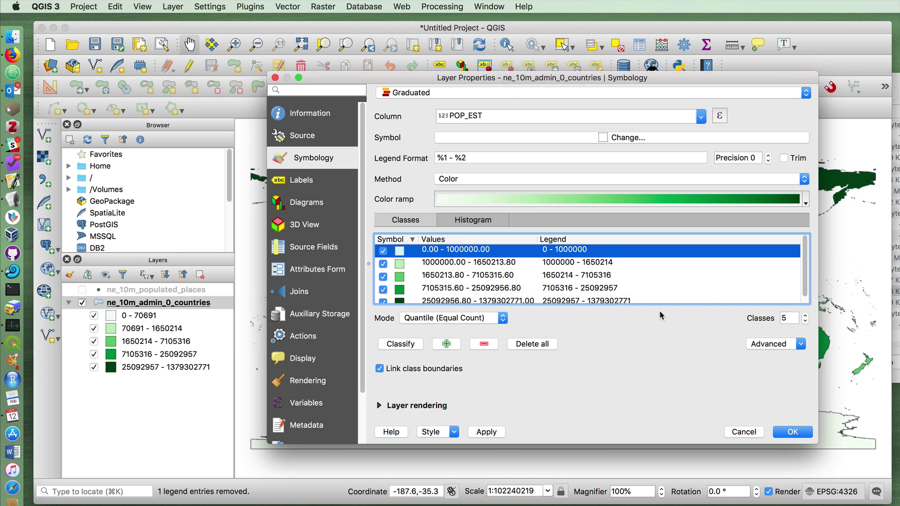
Keep Quantile mode and apply the adjusted classes to the map.
{"action": "left_click", "coordinate": [454, 318]}
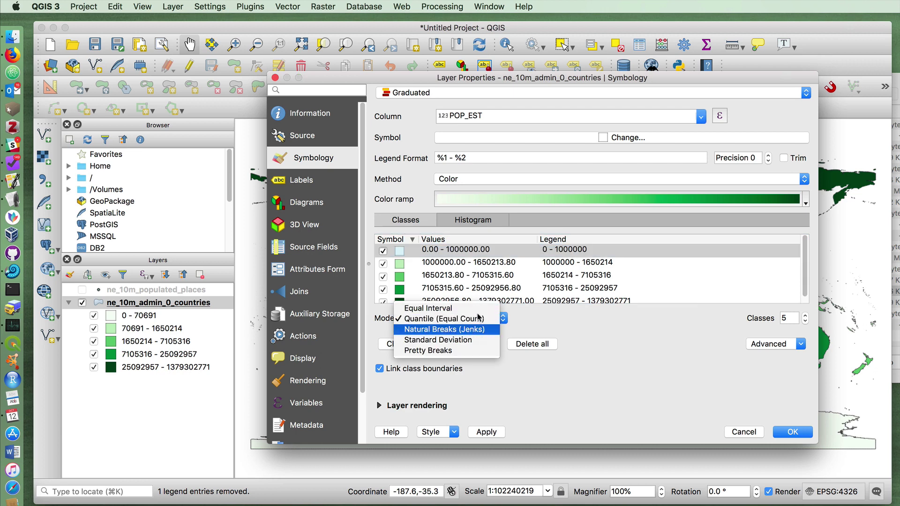
{"action": "left_click", "coordinate": [478, 319]}
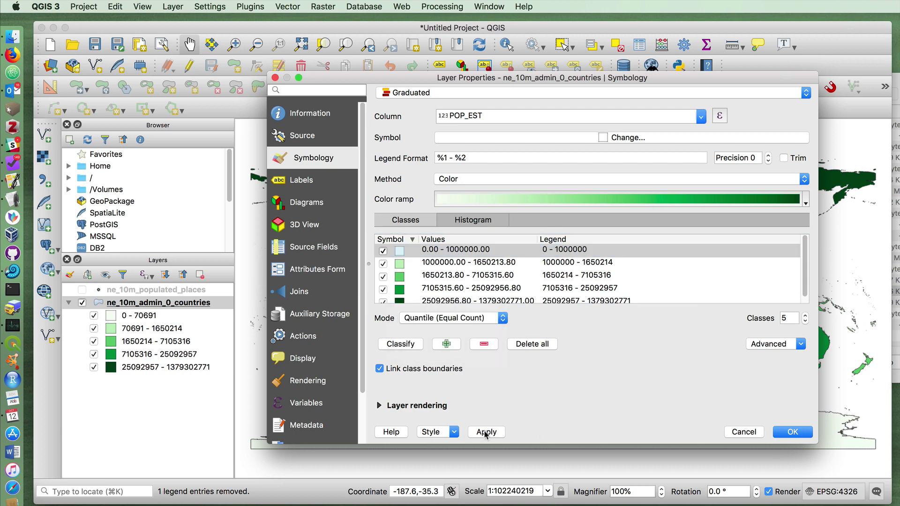
{"action": "left_click", "coordinate": [487, 432]}
{"action": "left_click", "coordinate": [777, 433]}
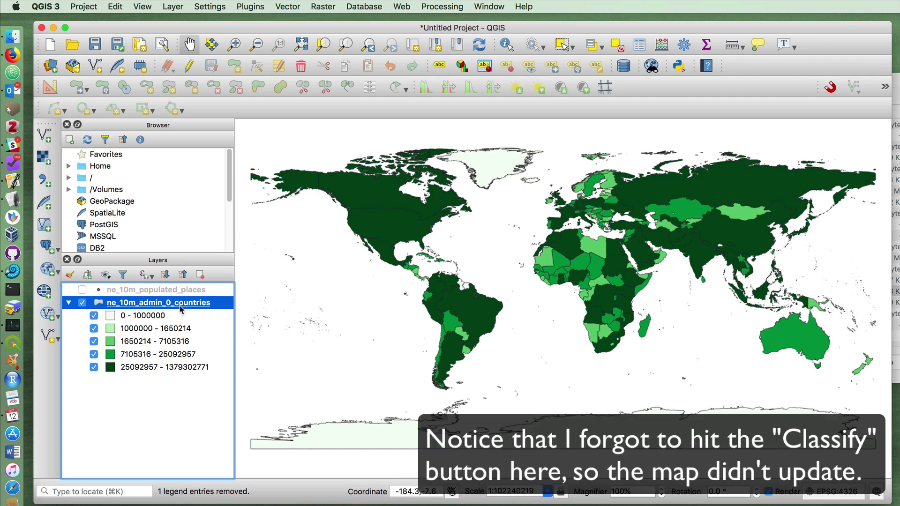
{"action": "left_click", "coordinate": [146, 319]}
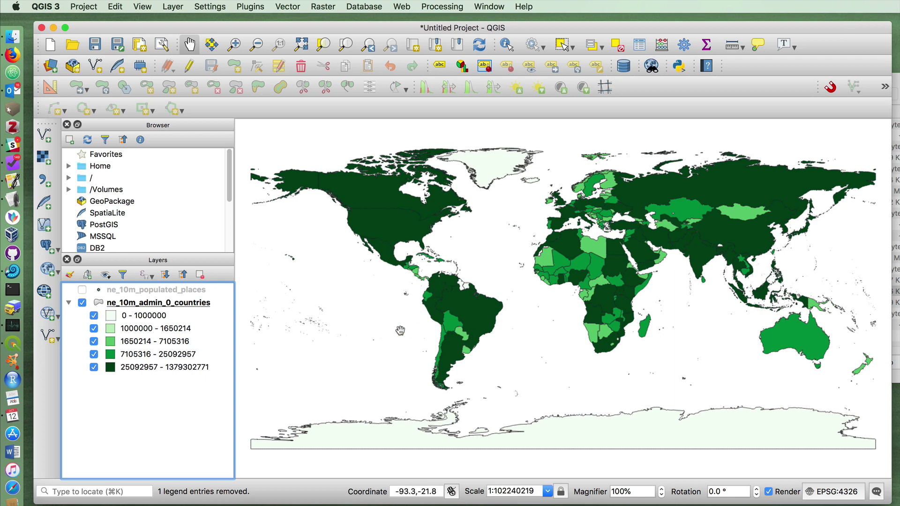
Reclassify the countries by GDP_MD_EST into five green classes (0 – 1232 up to 324500 – 21140000).
{"action": "left_click", "coordinate": [177, 305]}
{"action": "right_click", "coordinate": [210, 300]}
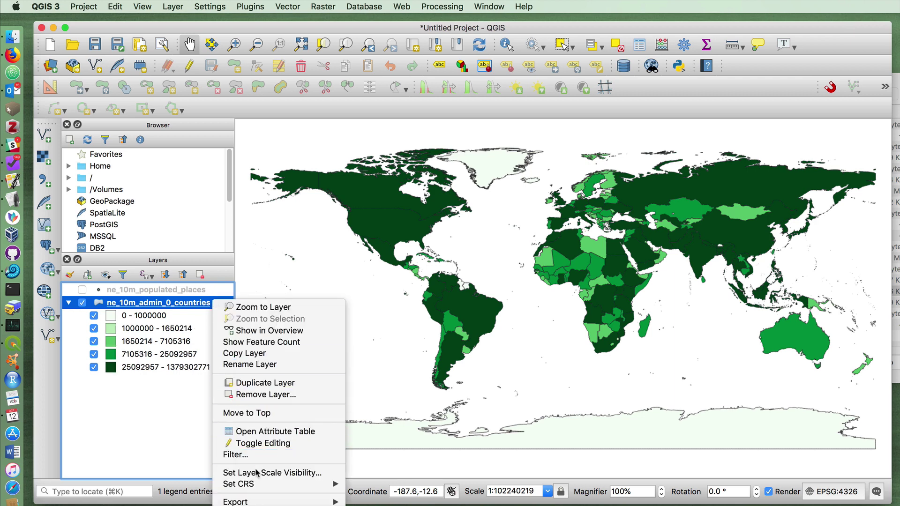
{"action": "mouse_move", "coordinate": [256, 485]}
{"action": "left_click", "coordinate": [239, 504]}
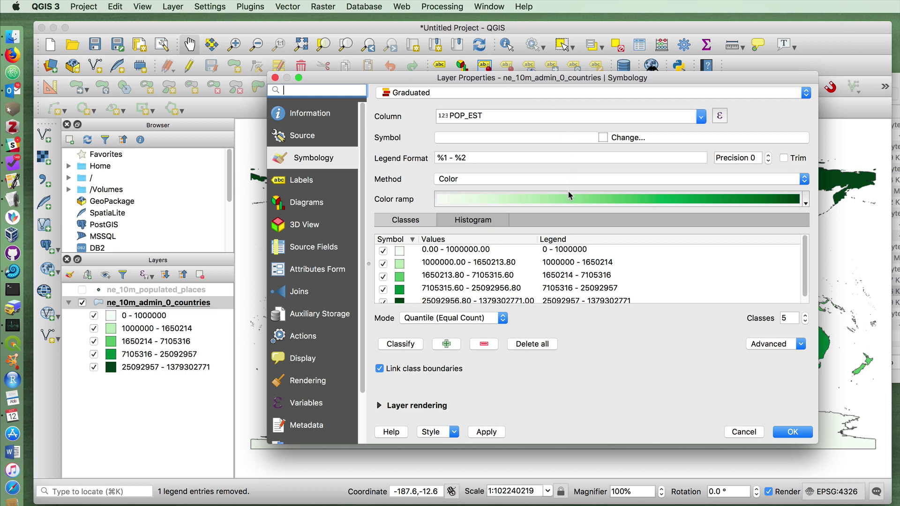
{"action": "left_click", "coordinate": [577, 115]}
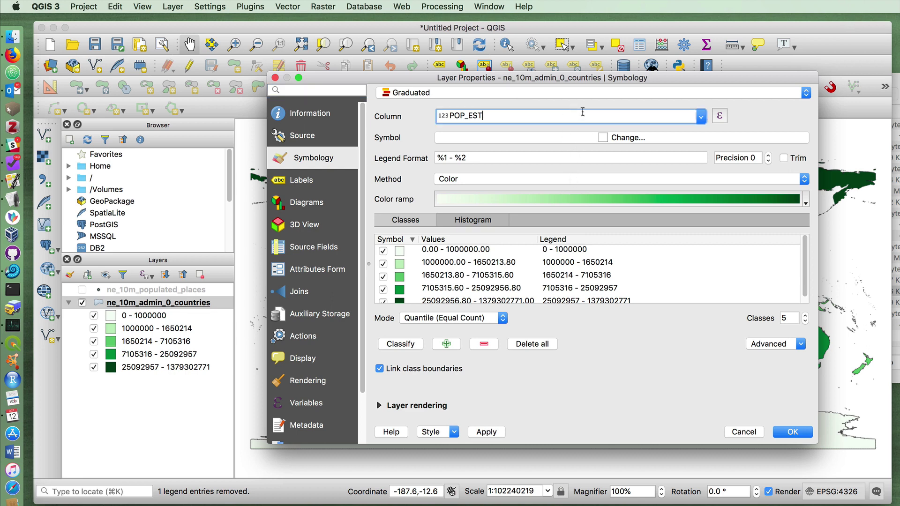
{"action": "left_click", "coordinate": [701, 118]}
{"action": "scroll", "coordinate": [627, 161], "scroll_direction": "down", "scroll_amount": 5}
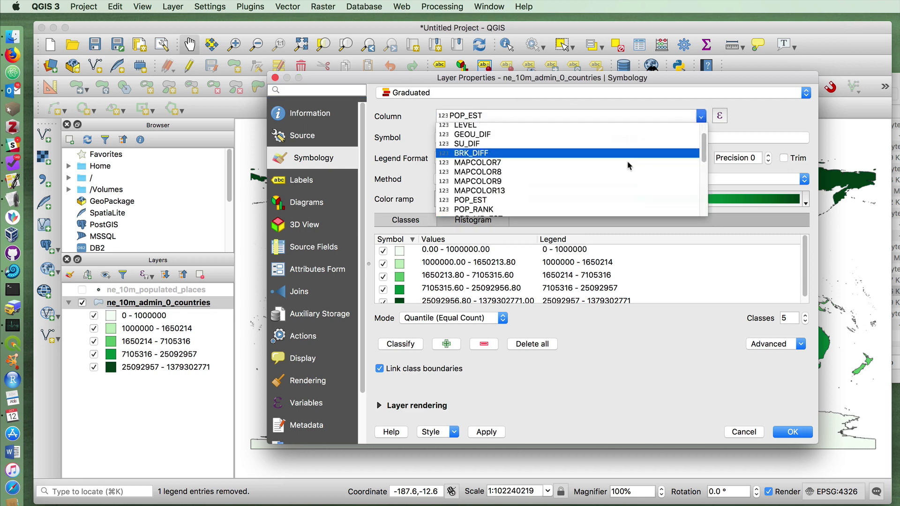
{"action": "left_click", "coordinate": [578, 201]}
{"action": "left_click", "coordinate": [410, 344]}
{"action": "left_click", "coordinate": [485, 432]}
{"action": "left_click", "coordinate": [782, 433]}
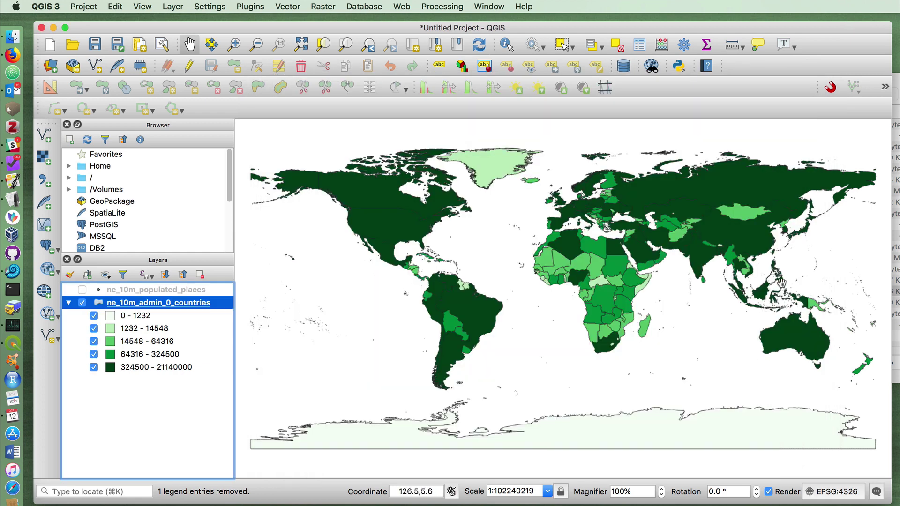
{"action": "left_click", "coordinate": [139, 316]}
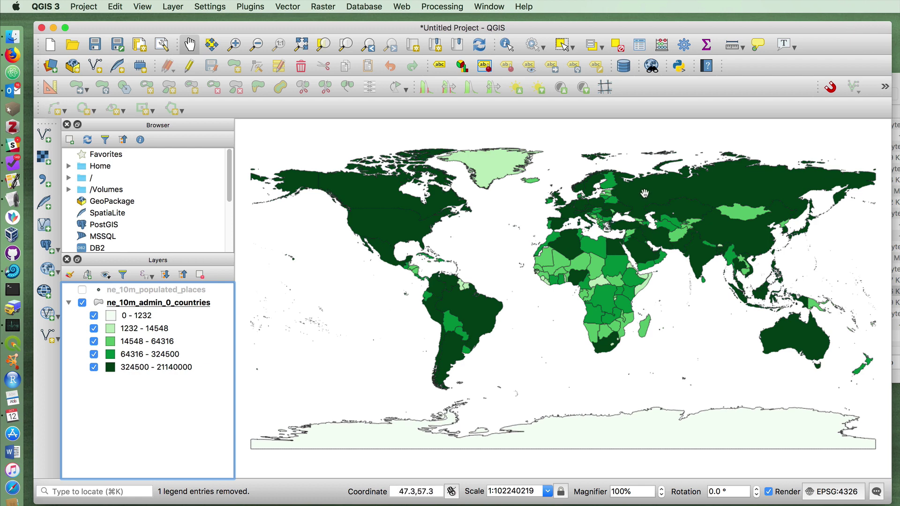
Set the countries' classification expression to GDP_MD_EST / POP_EST.
{"action": "right_click", "coordinate": [222, 303]}
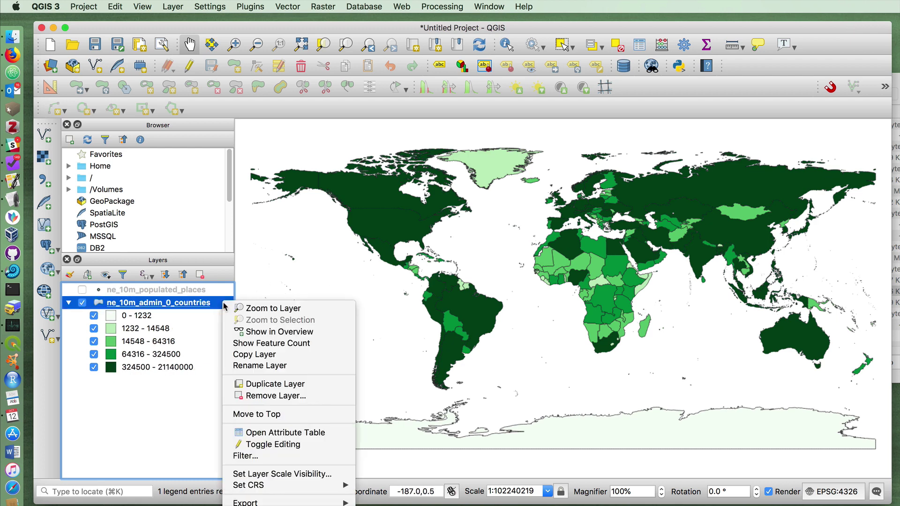
{"action": "left_click", "coordinate": [253, 501]}
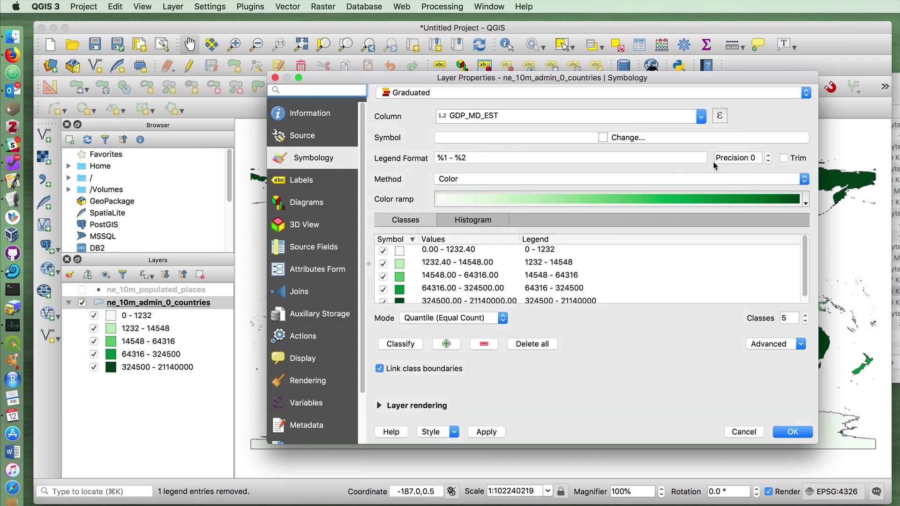
{"action": "left_click", "coordinate": [720, 116]}
{"action": "left_click_drag", "start_coordinate": [532, 76], "coordinate": [765, 71]}
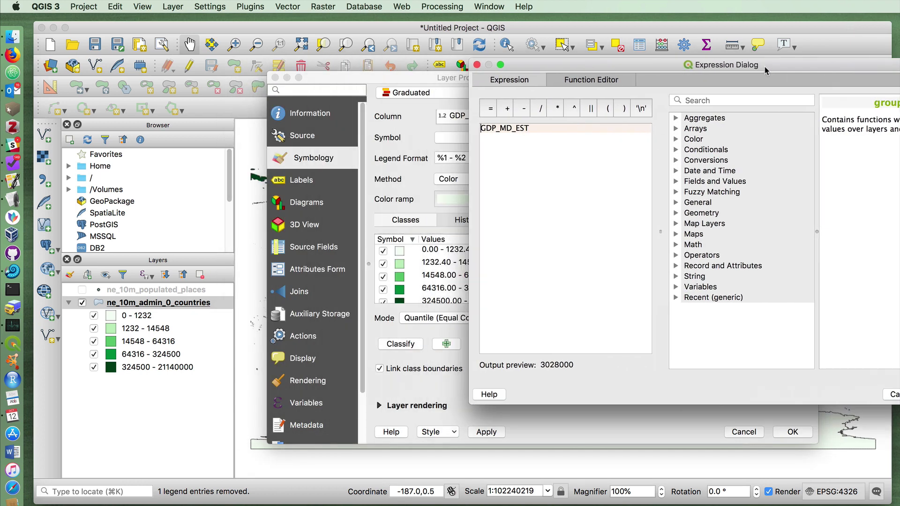
{"action": "type", "text": "/ "}
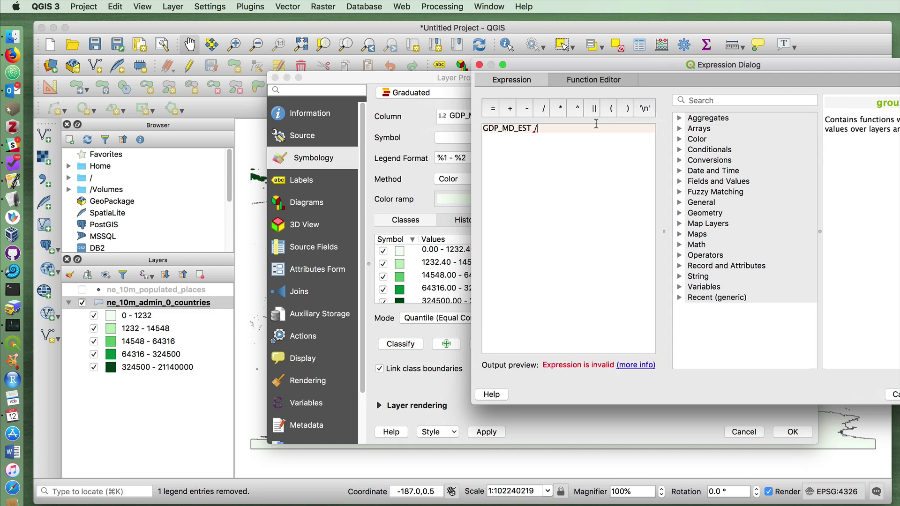
{"action": "type", "text": "POP_EST"}
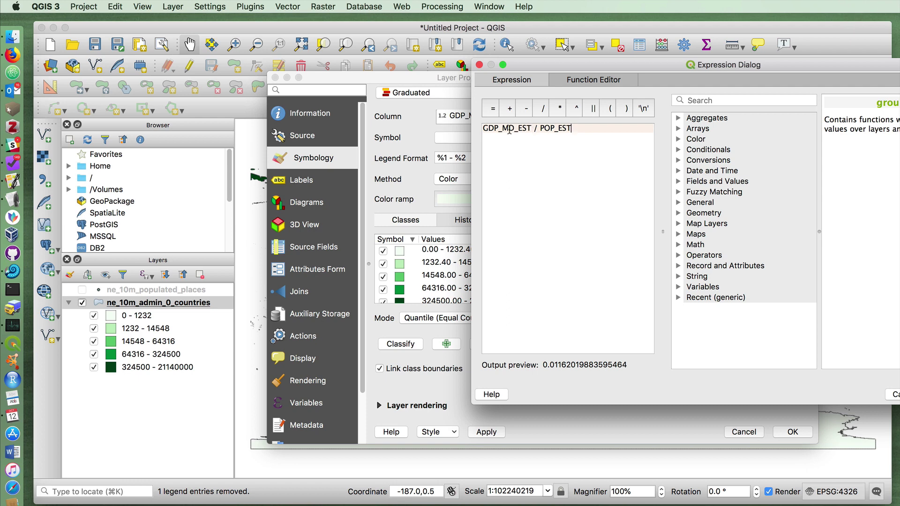
{"action": "left_click_drag", "start_coordinate": [489, 129], "coordinate": [534, 127]}
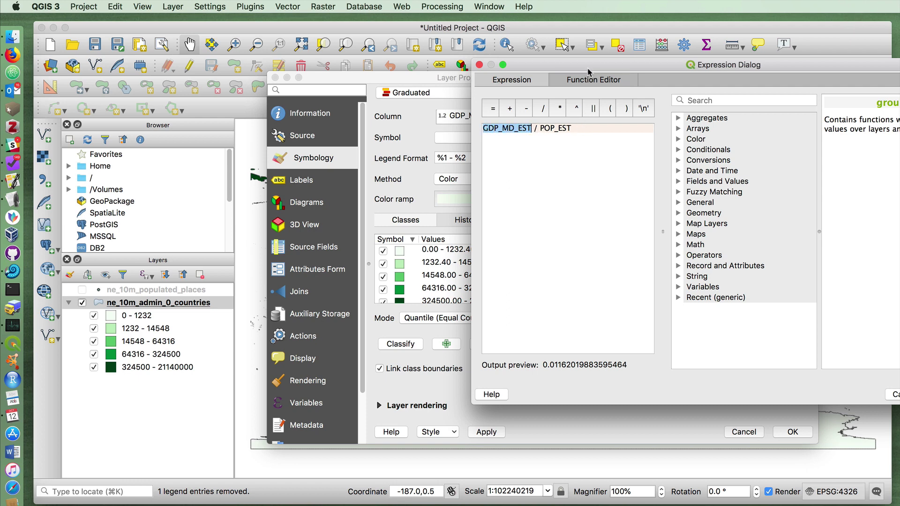
{"action": "left_click_drag", "start_coordinate": [589, 68], "coordinate": [423, 48]}
{"action": "left_click", "coordinate": [432, 155]}
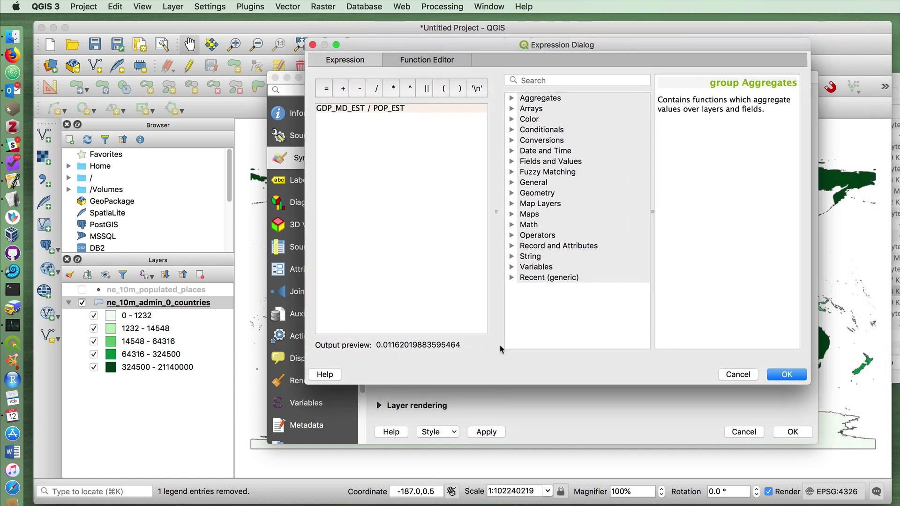
{"action": "left_click", "coordinate": [786, 375]}
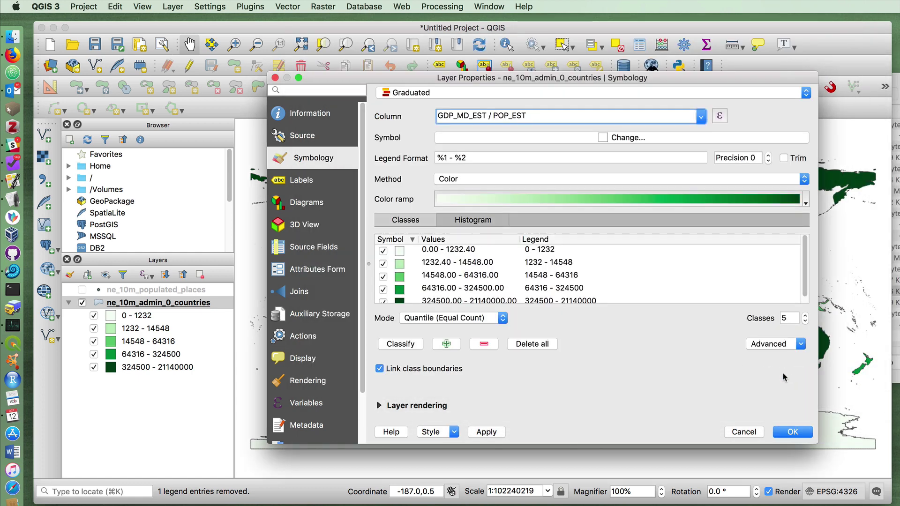
Reclassify into five classes, 0.0000 – 0.0035 up to 0.0389 – 0.2504, and apply.
{"action": "left_click", "coordinate": [400, 345]}
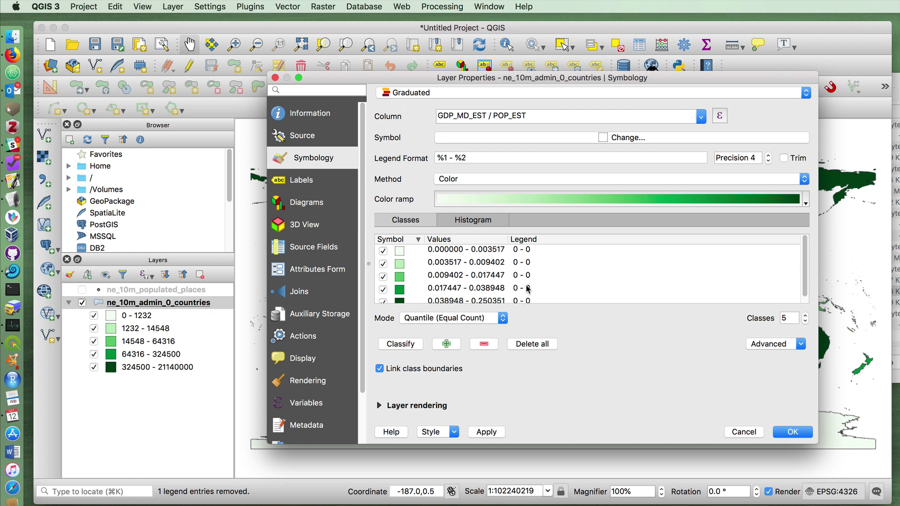
{"action": "scroll", "coordinate": [480, 277], "scroll_direction": "down", "scroll_amount": 1}
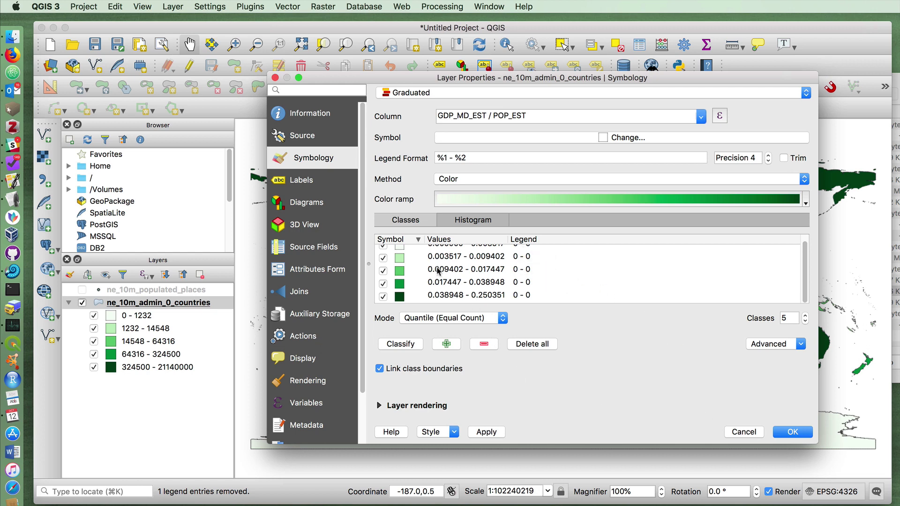
{"action": "left_click", "coordinate": [408, 345]}
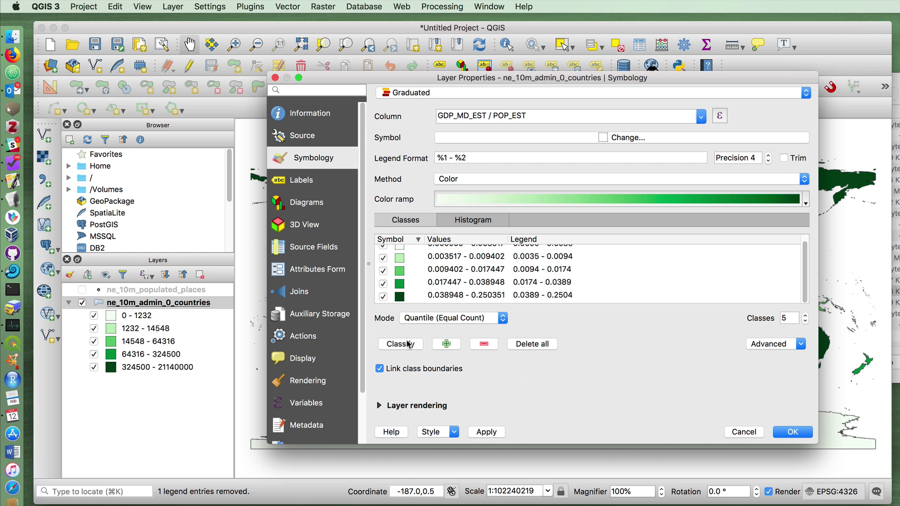
{"action": "left_click", "coordinate": [486, 432]}
Close Layer Properties with OK to show the GDP-per-person shaded world map.
{"action": "left_click", "coordinate": [791, 433]}
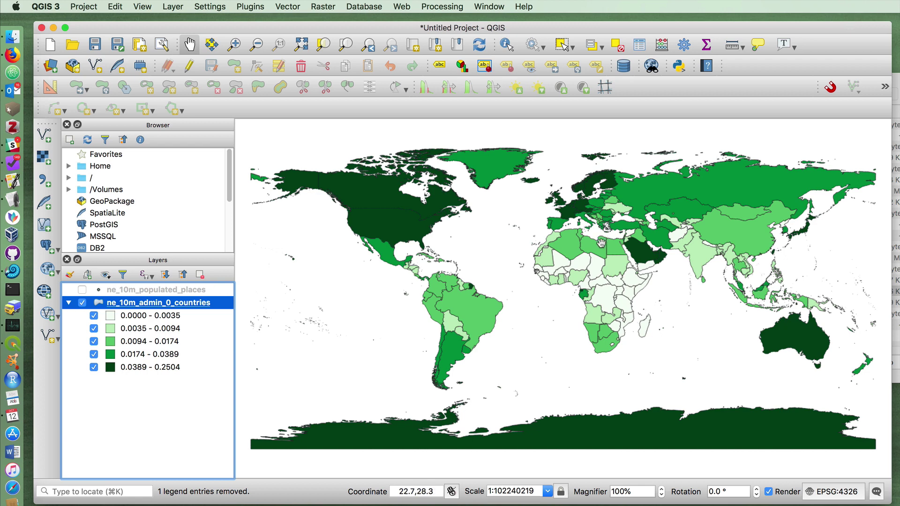
Sort the countries attribute table by INCOME_GRP, browse the values, then close it.
{"action": "right_click", "coordinate": [214, 302]}
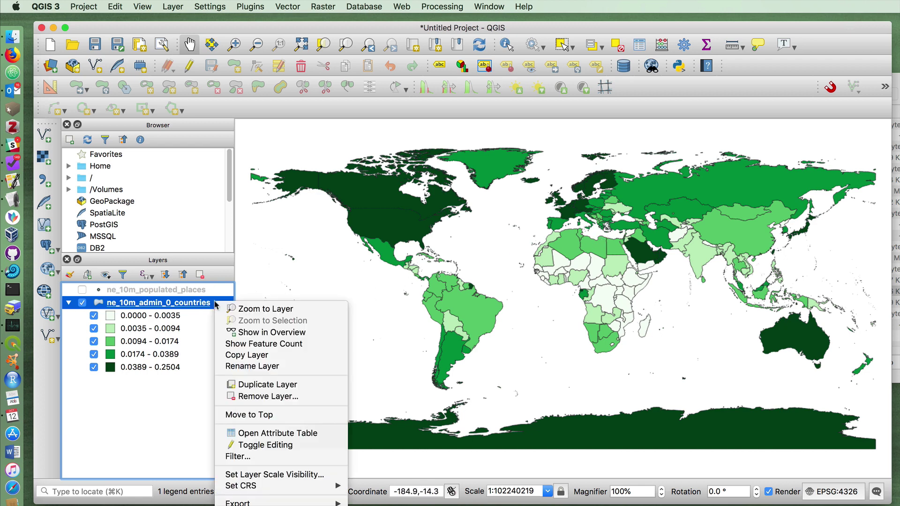
{"action": "left_click", "coordinate": [281, 434]}
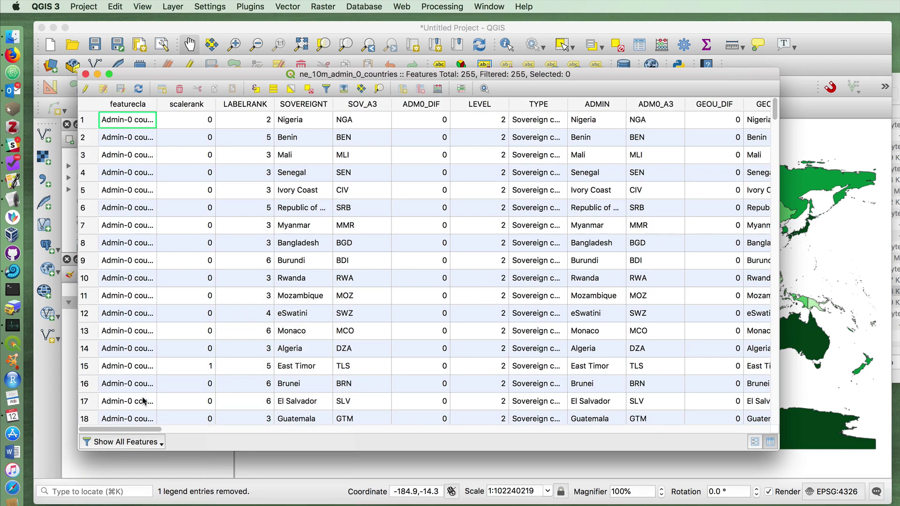
{"action": "left_click_drag", "start_coordinate": [130, 429], "coordinate": [379, 435]}
{"action": "left_click", "coordinate": [608, 105]}
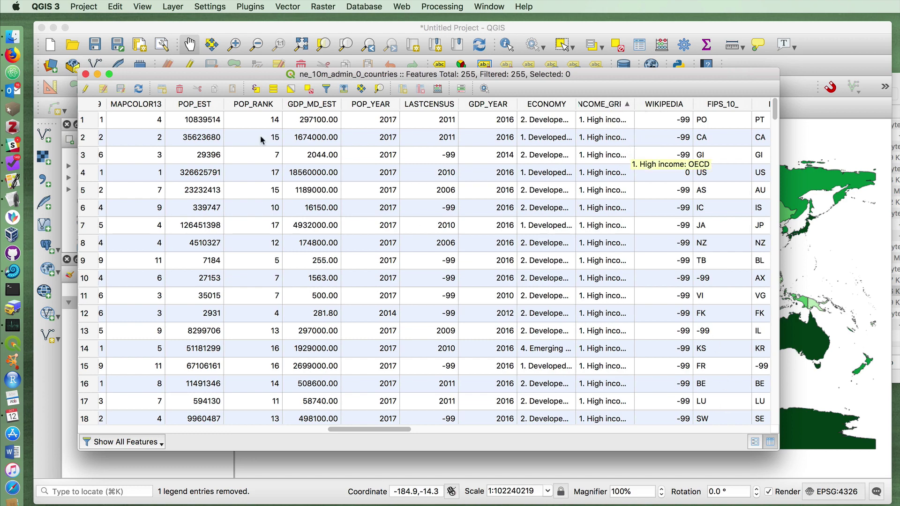
{"action": "left_click_drag", "start_coordinate": [141, 75], "coordinate": [206, 62]}
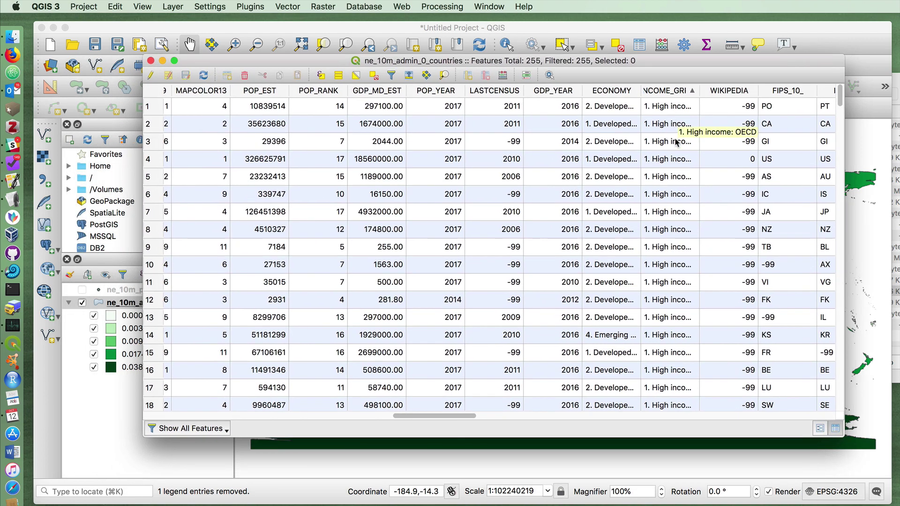
{"action": "scroll", "coordinate": [676, 261], "scroll_direction": "down", "scroll_amount": 20}
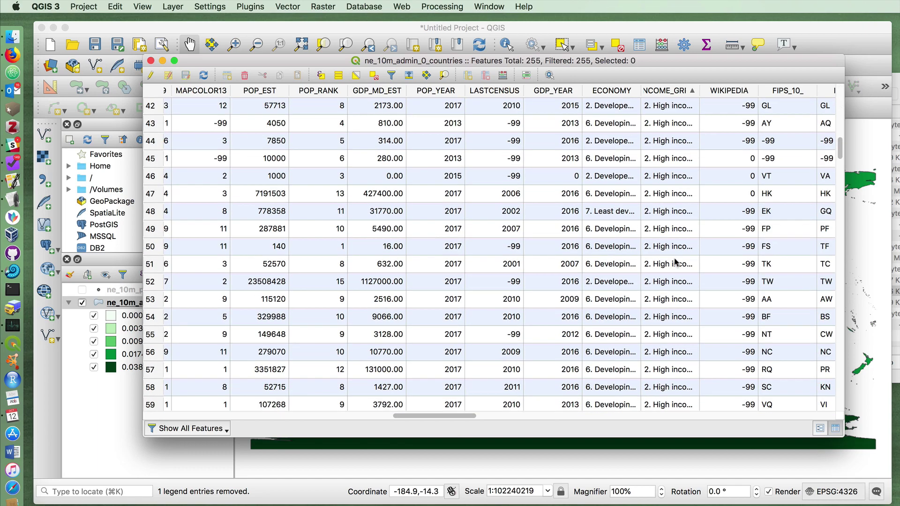
{"action": "scroll", "coordinate": [676, 262], "scroll_direction": "down", "scroll_amount": 20}
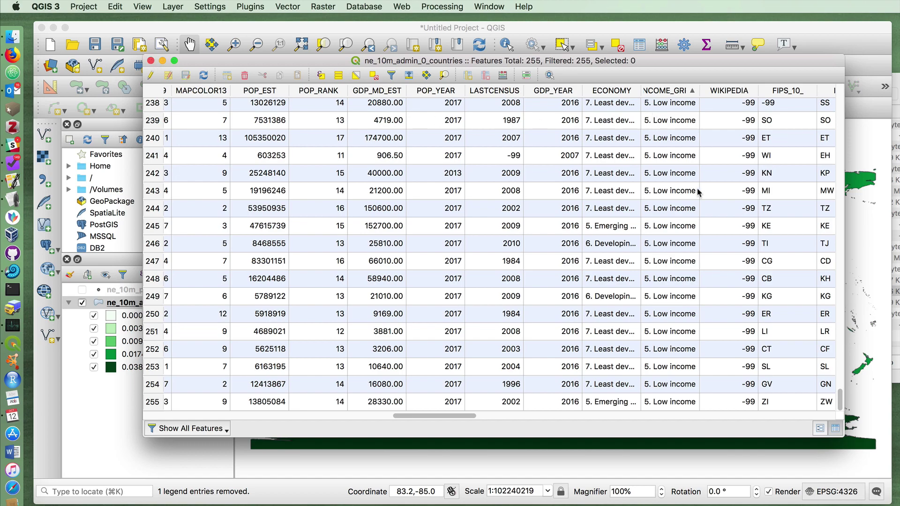
{"action": "scroll", "coordinate": [677, 190], "scroll_direction": "up", "scroll_amount": 20}
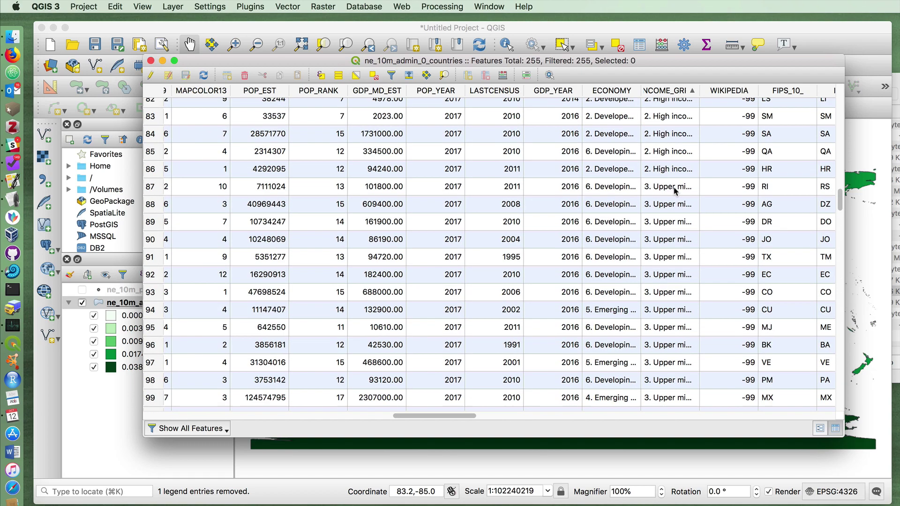
{"action": "scroll", "coordinate": [675, 190], "scroll_direction": "up", "scroll_amount": 20}
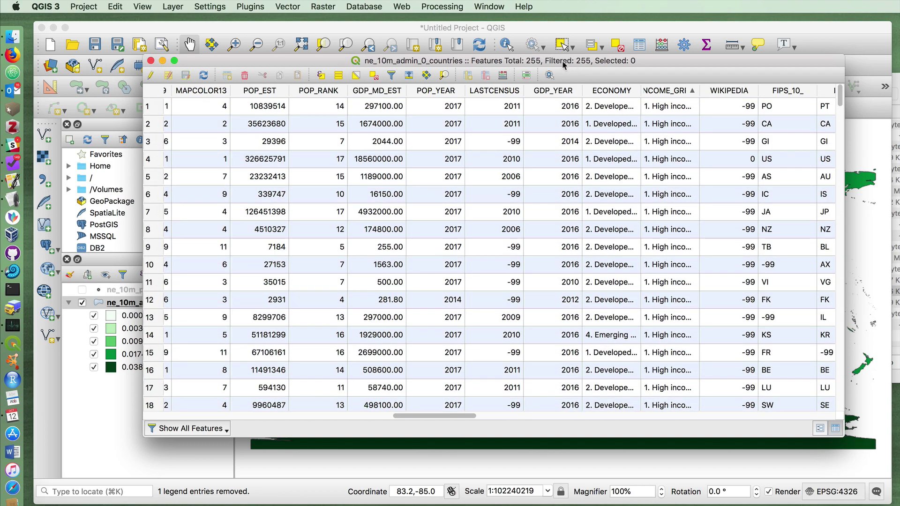
{"action": "left_click_drag", "start_coordinate": [563, 63], "coordinate": [602, 50]}
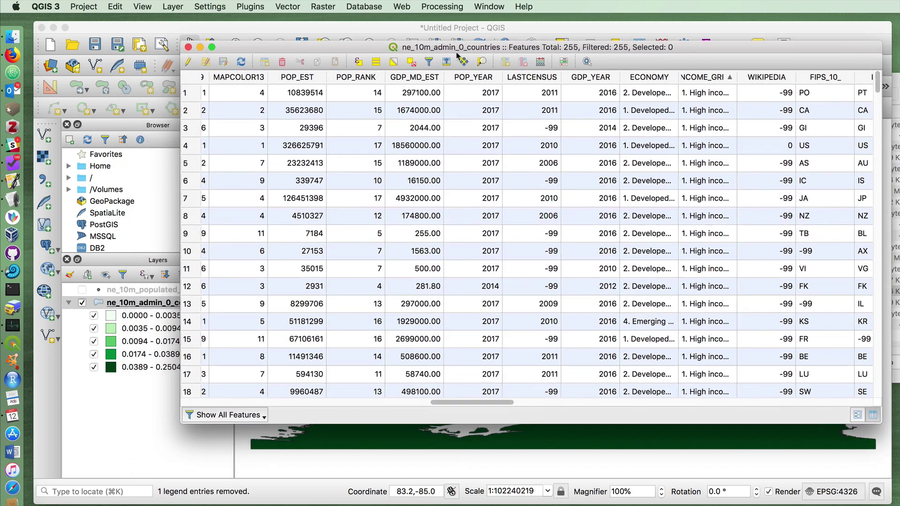
{"action": "left_click", "coordinate": [188, 48]}
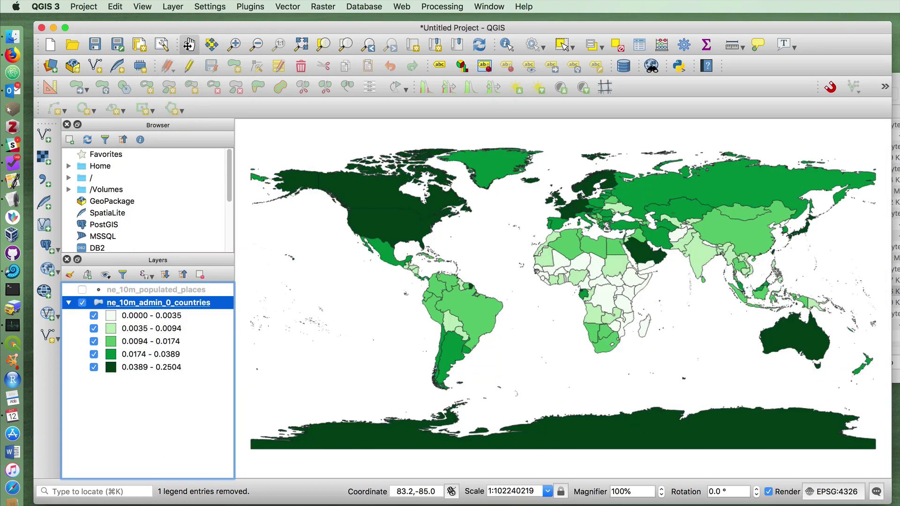
Categorize the countries by INCOME_GRP with the Greens colour ramp.
{"action": "right_click", "coordinate": [231, 306]}
{"action": "left_click", "coordinate": [311, 432]}
{"action": "left_click", "coordinate": [437, 95]}
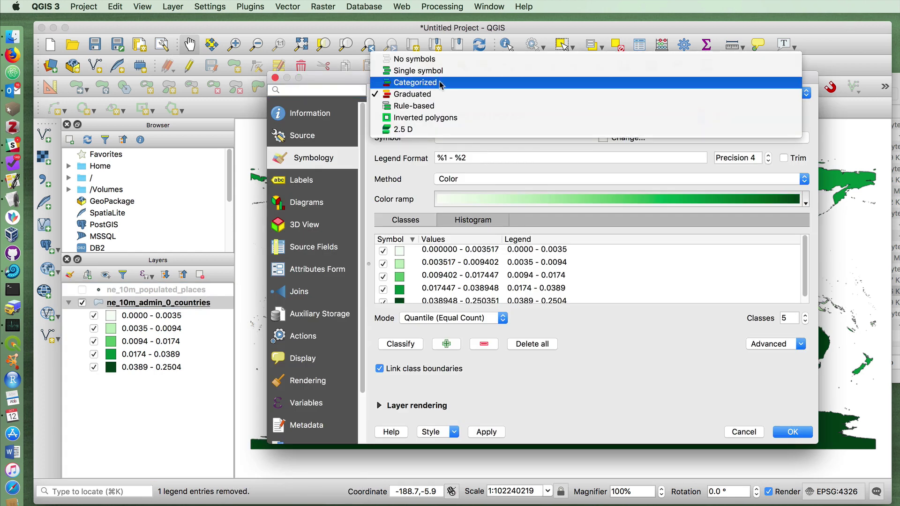
{"action": "left_click", "coordinate": [441, 85]}
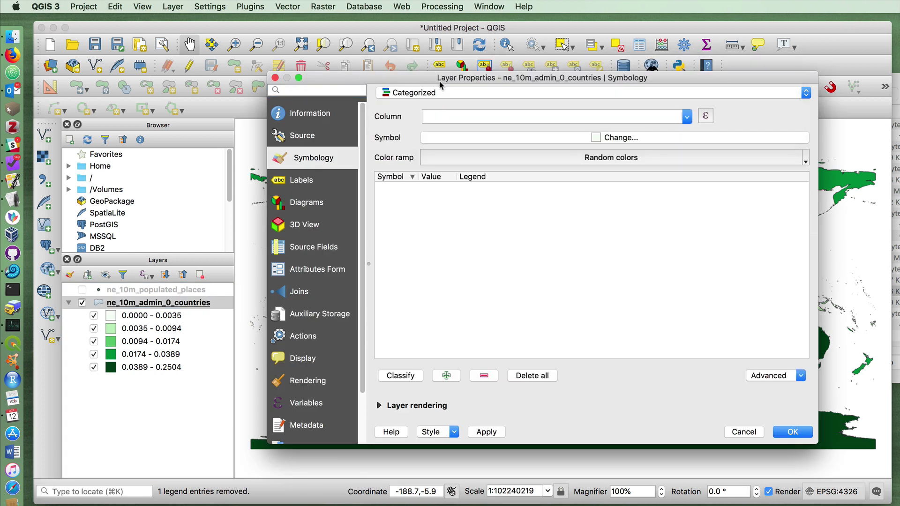
{"action": "left_click", "coordinate": [687, 117]}
{"action": "left_click_drag", "start_coordinate": [688, 132], "coordinate": [698, 167]}
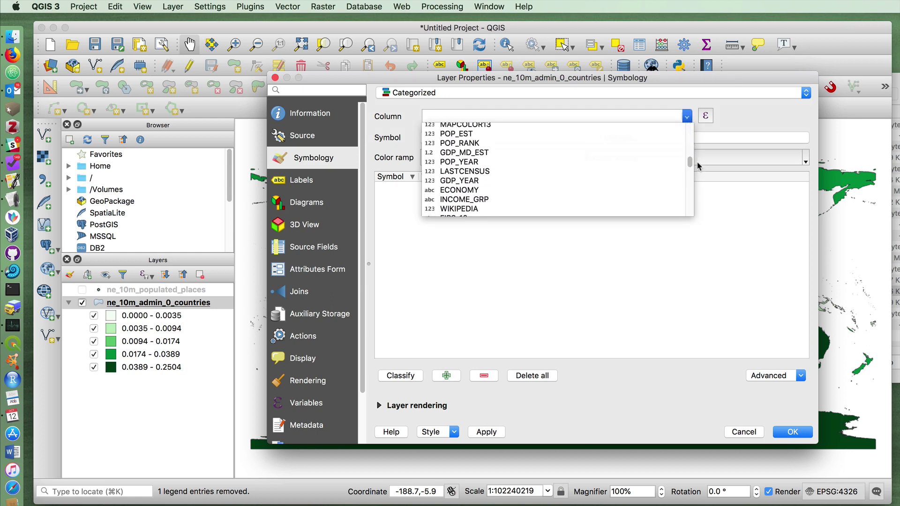
{"action": "scroll", "coordinate": [495, 180], "scroll_direction": "down", "scroll_amount": 1}
{"action": "left_click", "coordinate": [491, 184]}
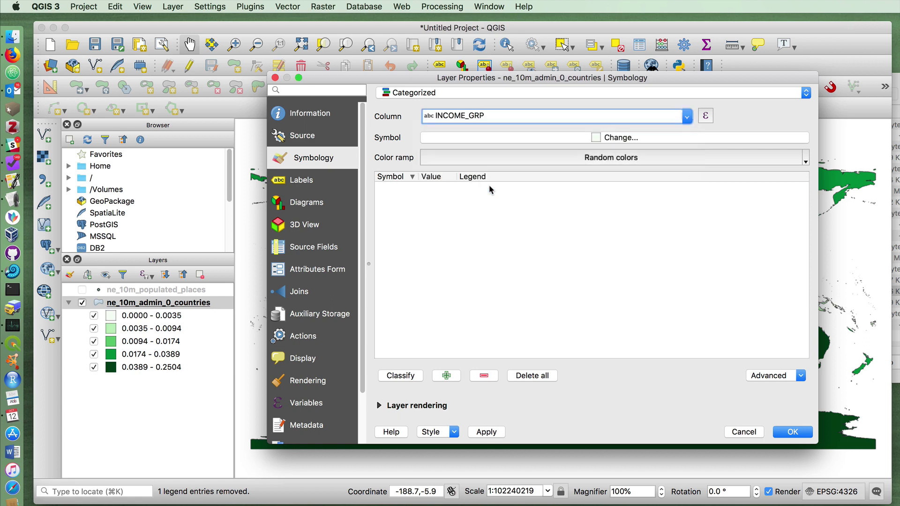
{"action": "left_click", "coordinate": [803, 158]}
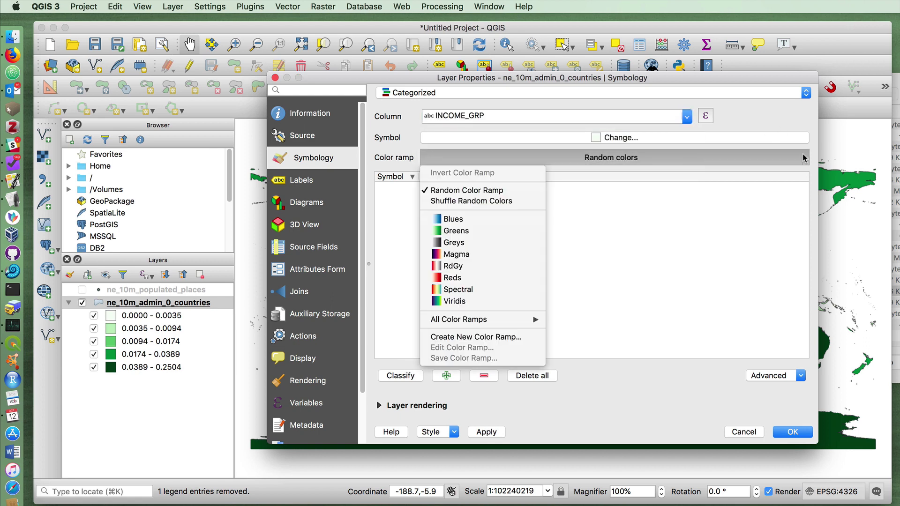
{"action": "left_click", "coordinate": [475, 231]}
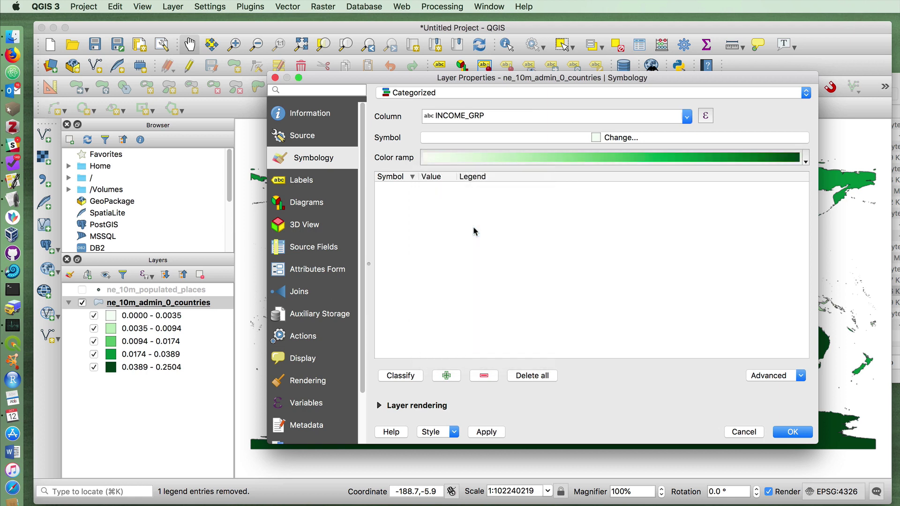
{"action": "left_click", "coordinate": [402, 377]}
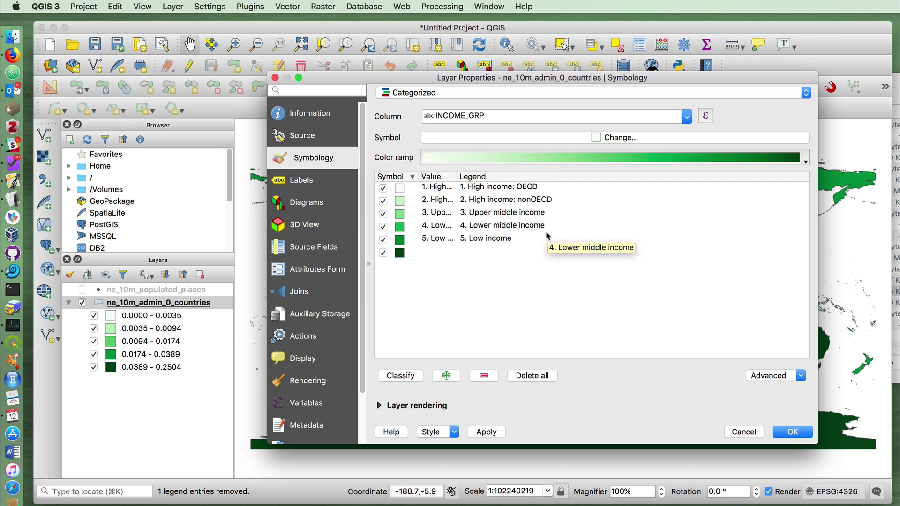
Hide the empty category and invert the Greens ramp so high income is darkest, then apply.
{"action": "left_click", "coordinate": [383, 253]}
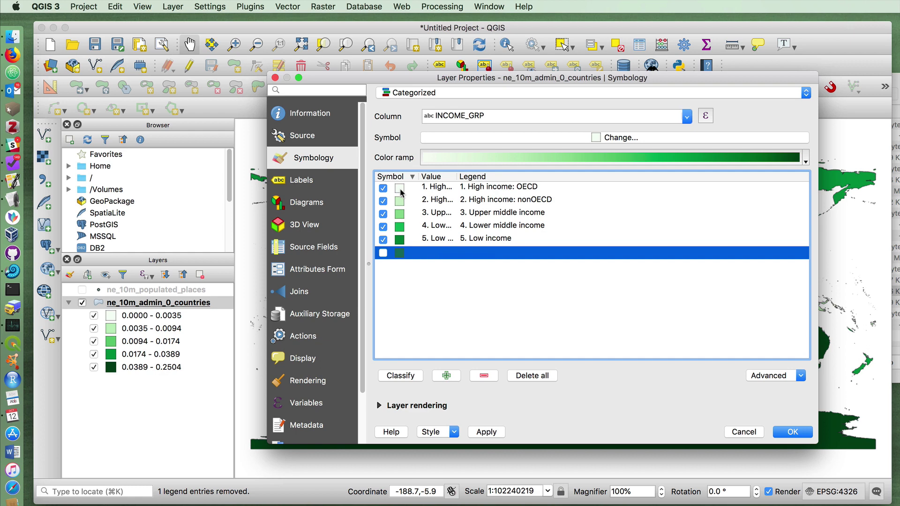
{"action": "left_click", "coordinate": [805, 158]}
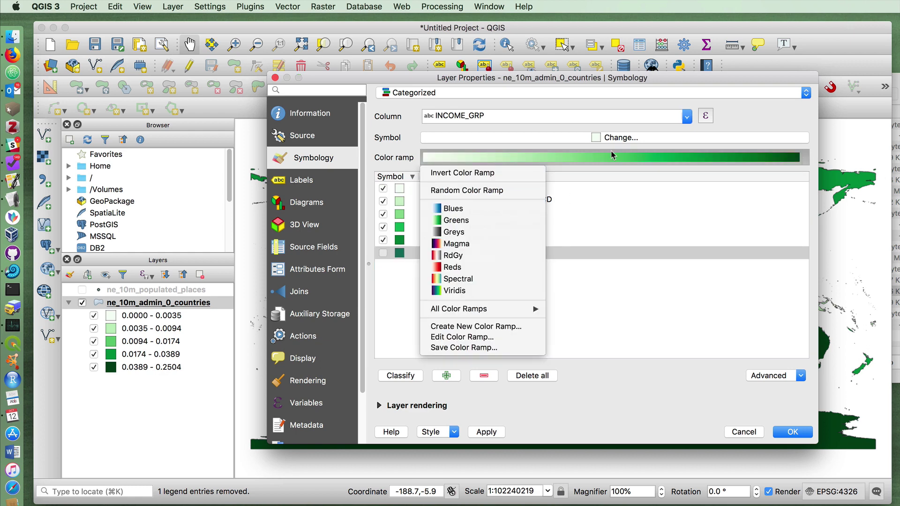
{"action": "left_click", "coordinate": [505, 174]}
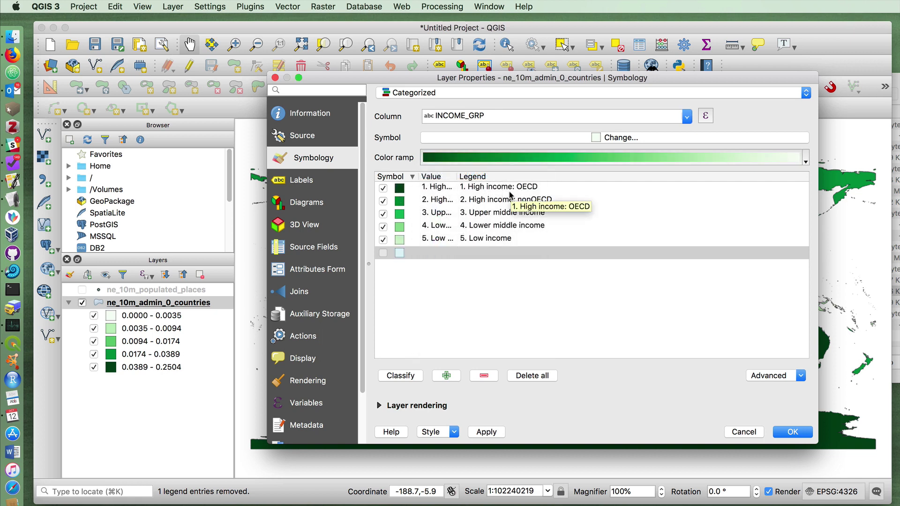
{"action": "left_click", "coordinate": [488, 433]}
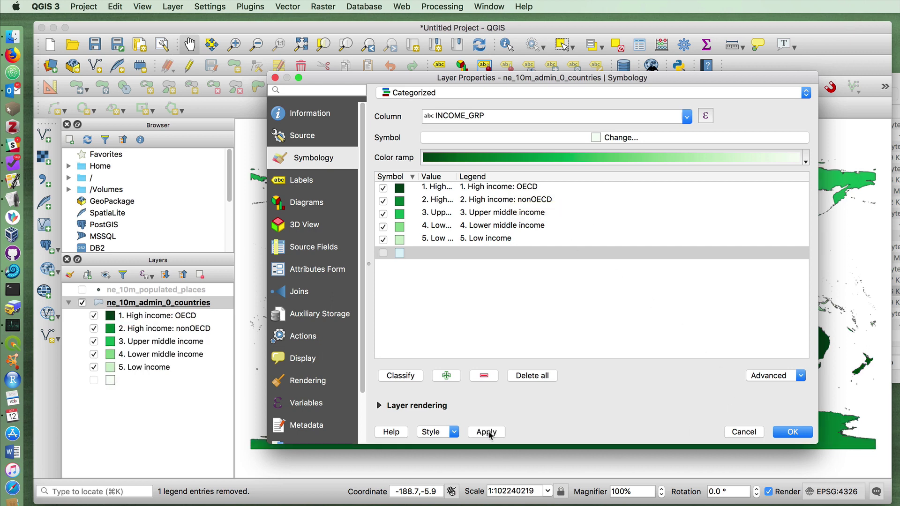
{"action": "left_click", "coordinate": [782, 433]}
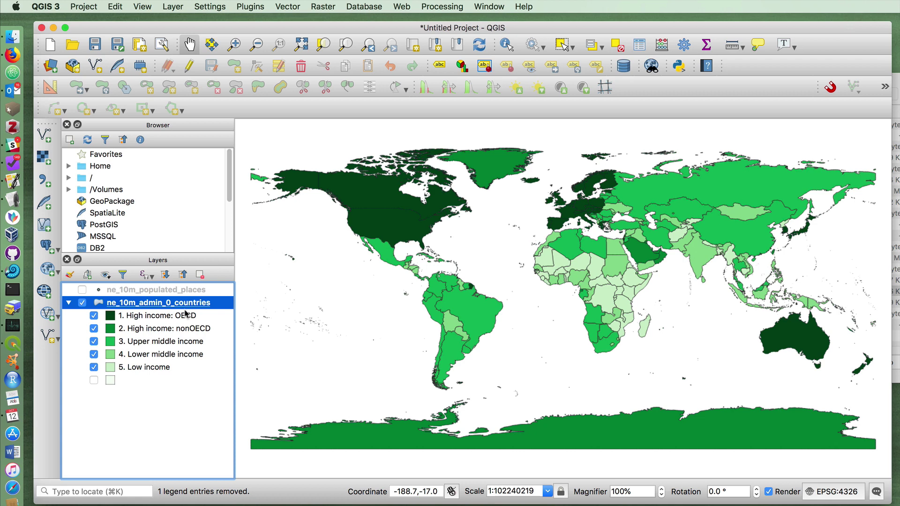
Make ne_10m_populated_places visible above the countries and select that layer.
{"action": "left_click", "coordinate": [83, 303]}
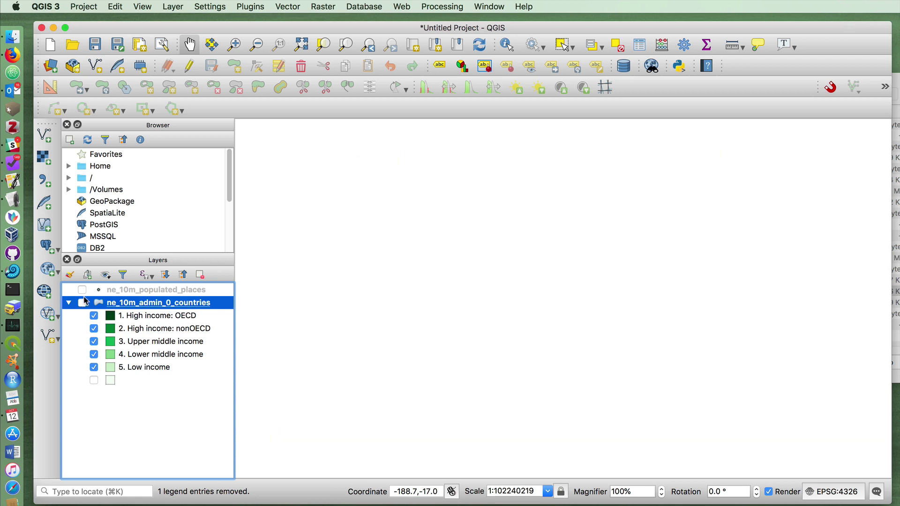
{"action": "left_click", "coordinate": [68, 303]}
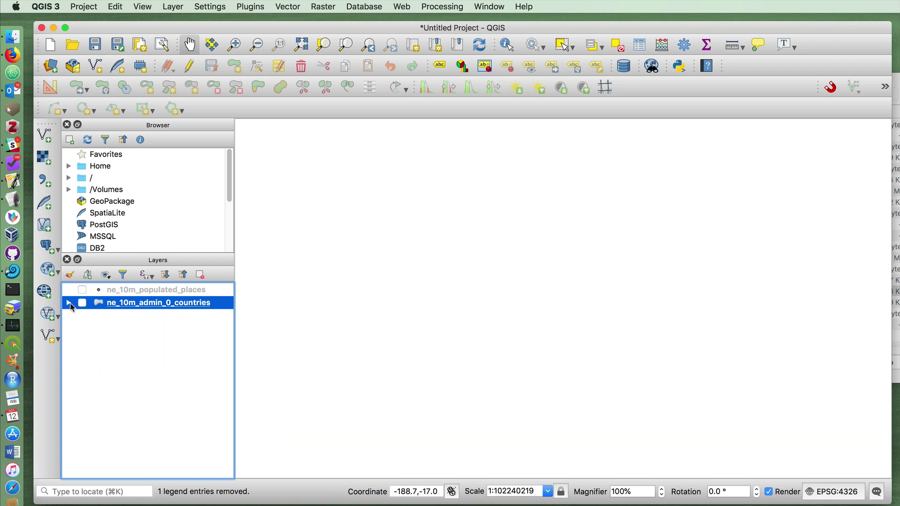
{"action": "left_click", "coordinate": [69, 303]}
{"action": "left_click", "coordinate": [83, 303]}
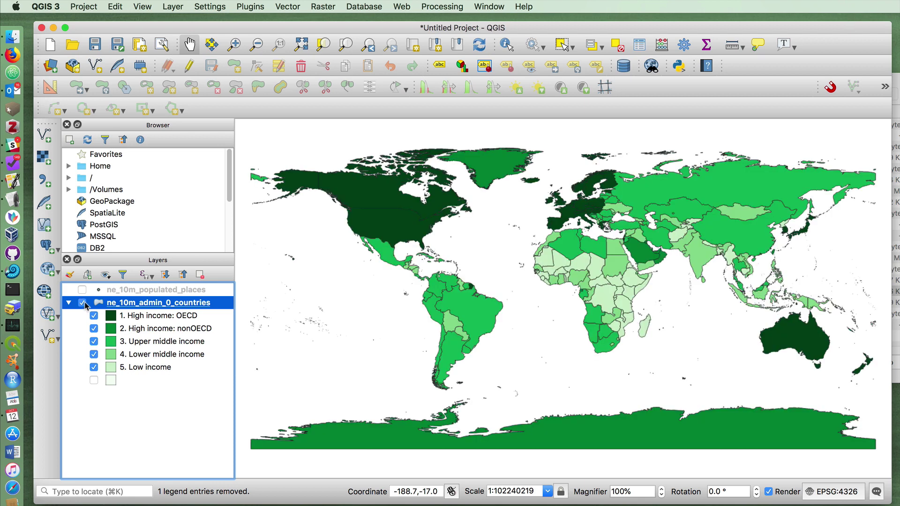
{"action": "left_click", "coordinate": [83, 290]}
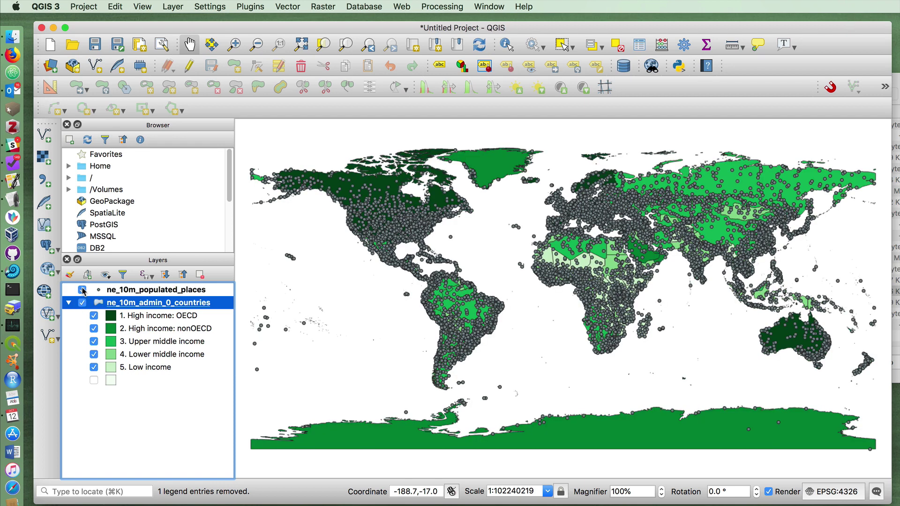
{"action": "left_click", "coordinate": [195, 291]}
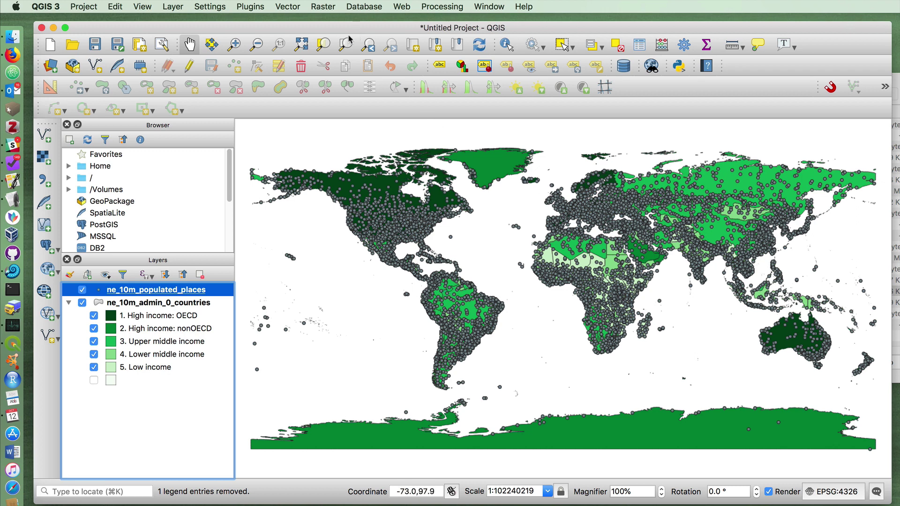
Box-zoom into Southeast Asia, then closer onto the Philippines.
{"action": "left_click", "coordinate": [234, 45]}
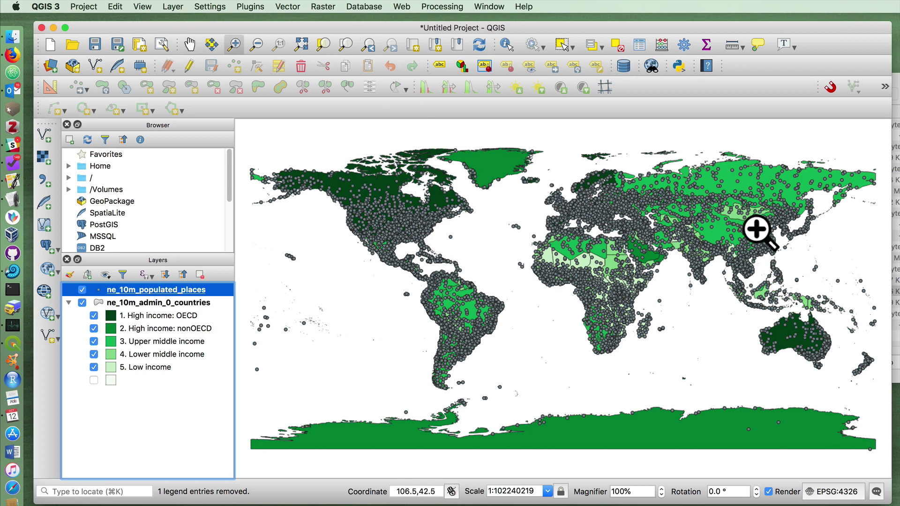
{"action": "left_click_drag", "start_coordinate": [753, 247], "coordinate": [830, 338]}
{"action": "left_click_drag", "start_coordinate": [488, 202], "coordinate": [626, 374]}
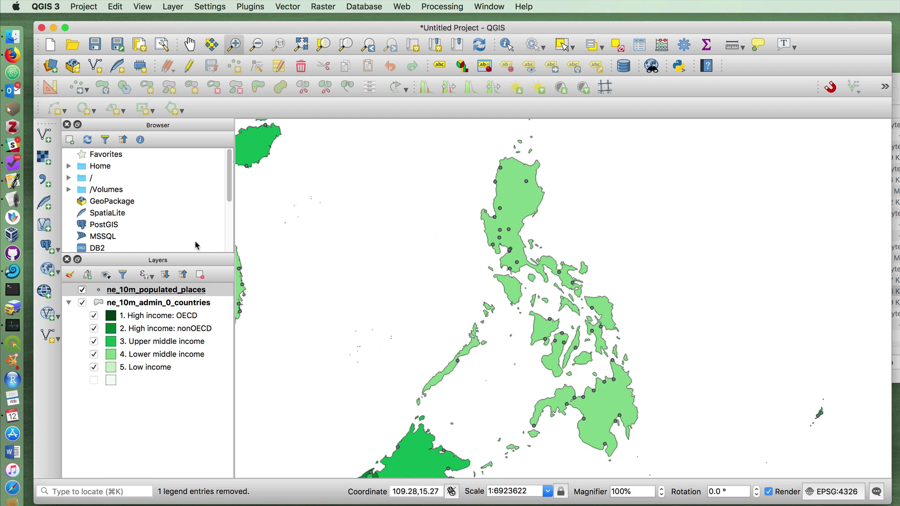
Turn on Single labels for the populated places layer.
{"action": "left_click", "coordinate": [218, 290]}
{"action": "right_click", "coordinate": [219, 294]}
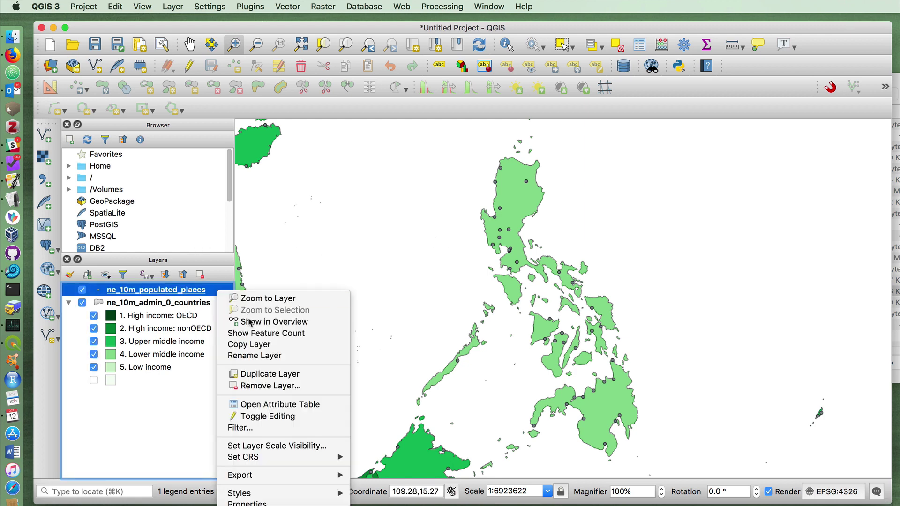
{"action": "left_click", "coordinate": [285, 503]}
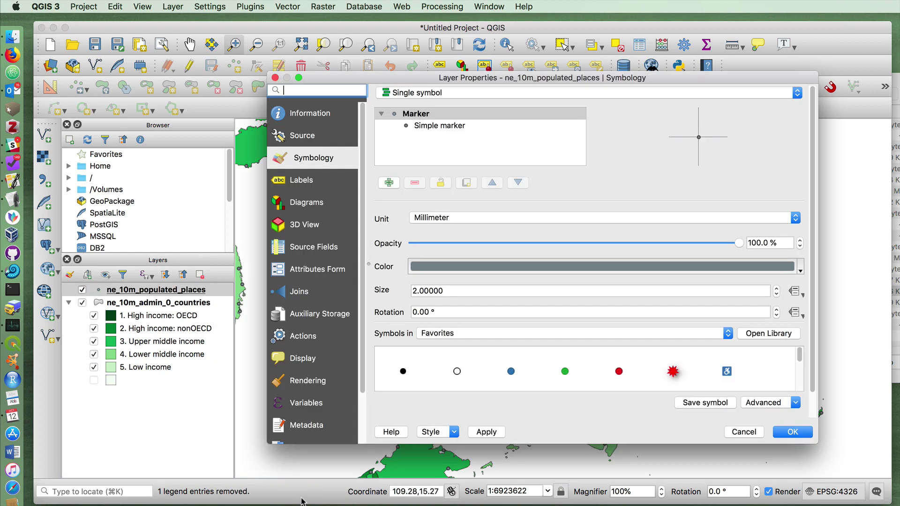
{"action": "left_click", "coordinate": [305, 186]}
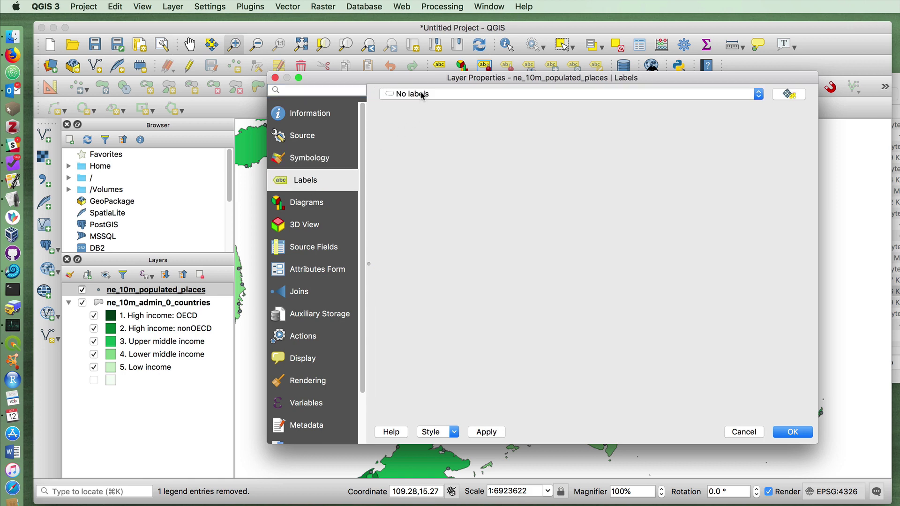
{"action": "left_click", "coordinate": [419, 98]}
{"action": "left_click", "coordinate": [432, 108]}
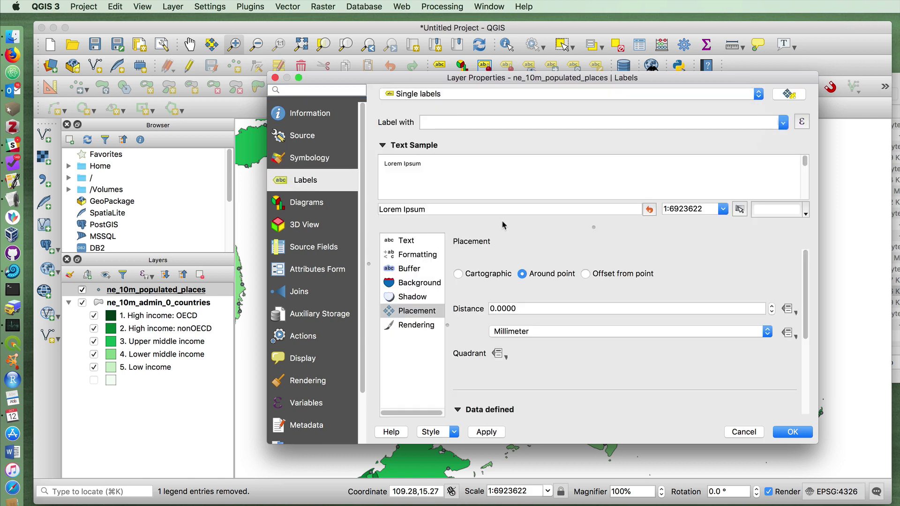
{"action": "left_click", "coordinate": [781, 434]}
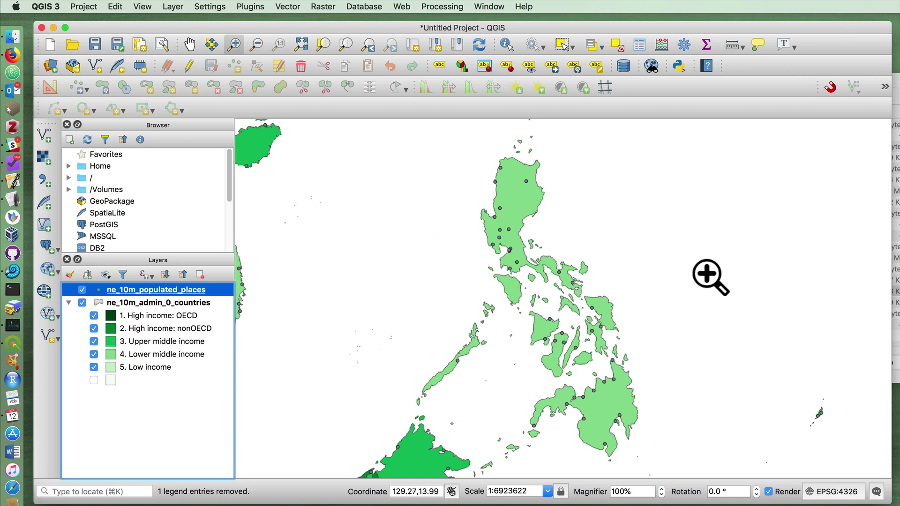
Label the populated places with the NAME field.
{"action": "right_click", "coordinate": [210, 287]}
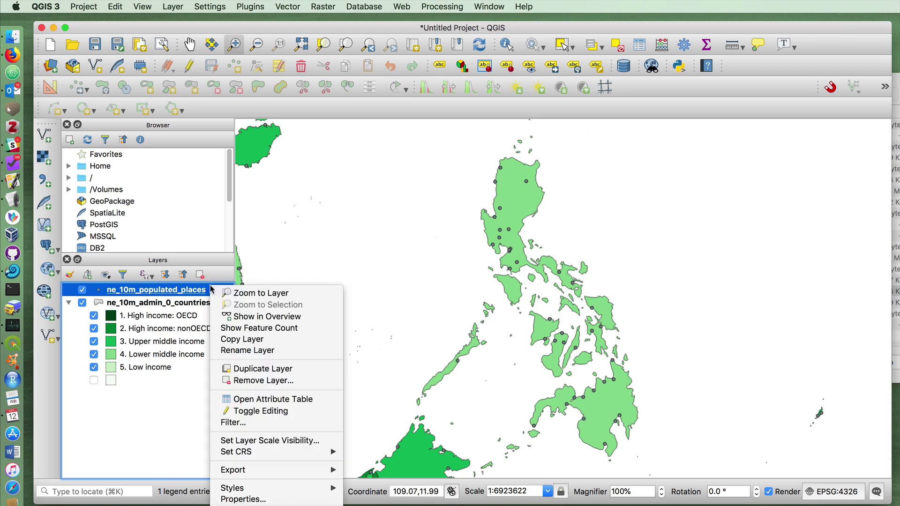
{"action": "left_click", "coordinate": [266, 499]}
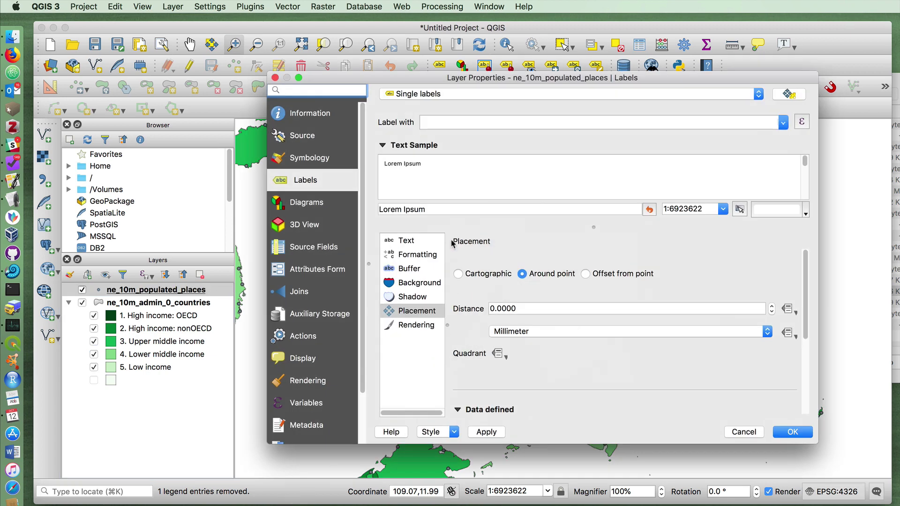
{"action": "left_click", "coordinate": [782, 124]}
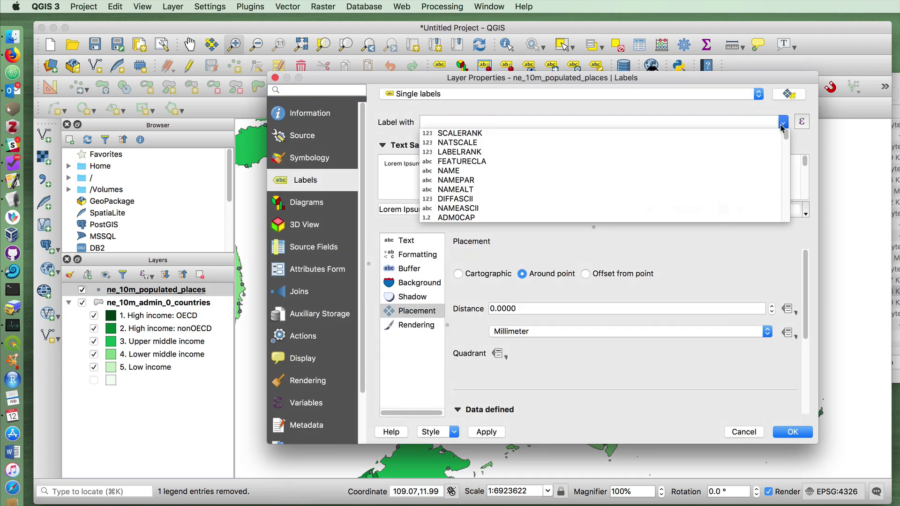
{"action": "left_click", "coordinate": [729, 172]}
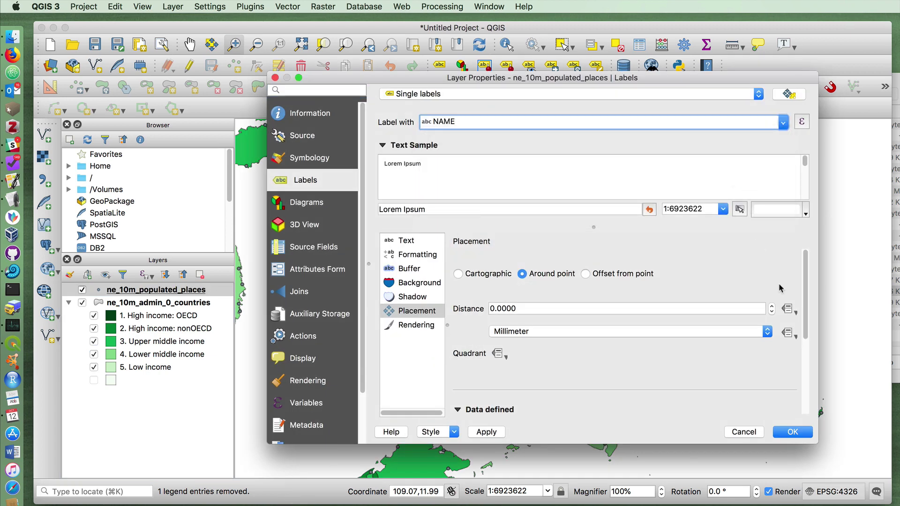
{"action": "left_click", "coordinate": [791, 431]}
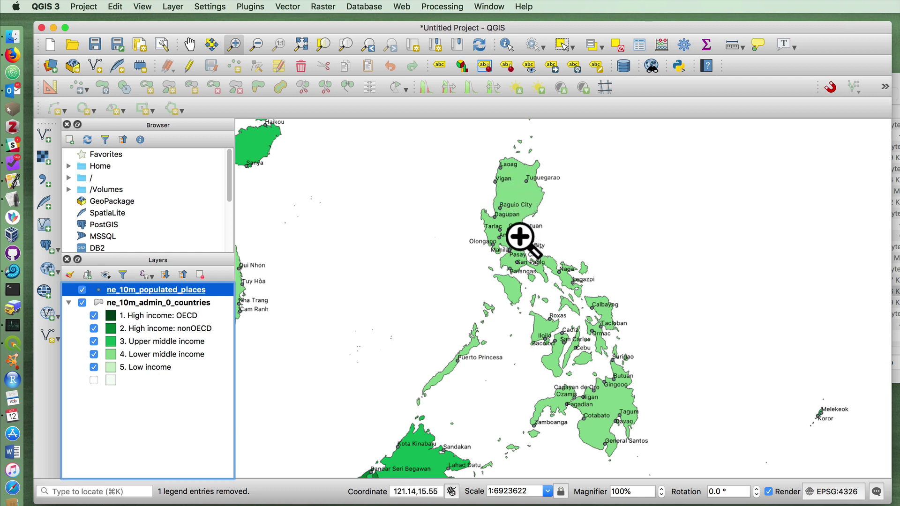
Set the populated places layer's labelling to No labels to remove the city names.
{"action": "left_click", "coordinate": [83, 290]}
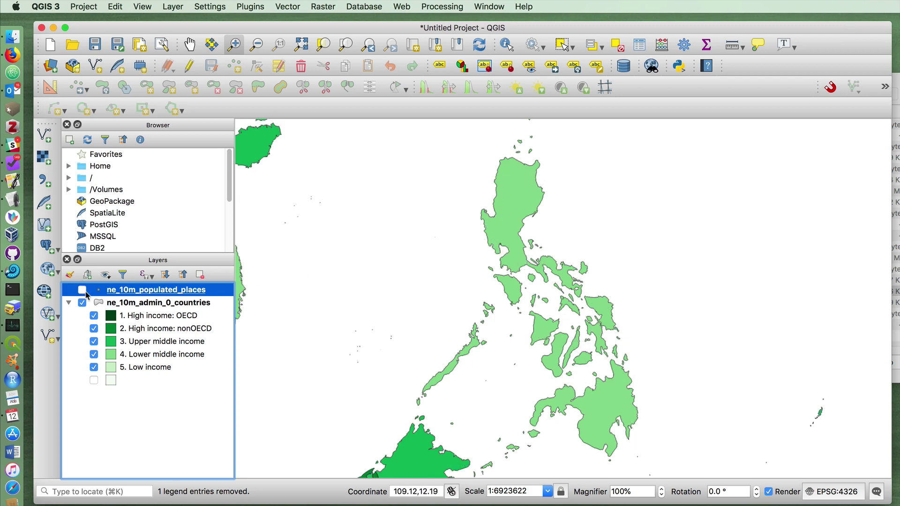
{"action": "left_click", "coordinate": [83, 290]}
{"action": "right_click", "coordinate": [215, 294]}
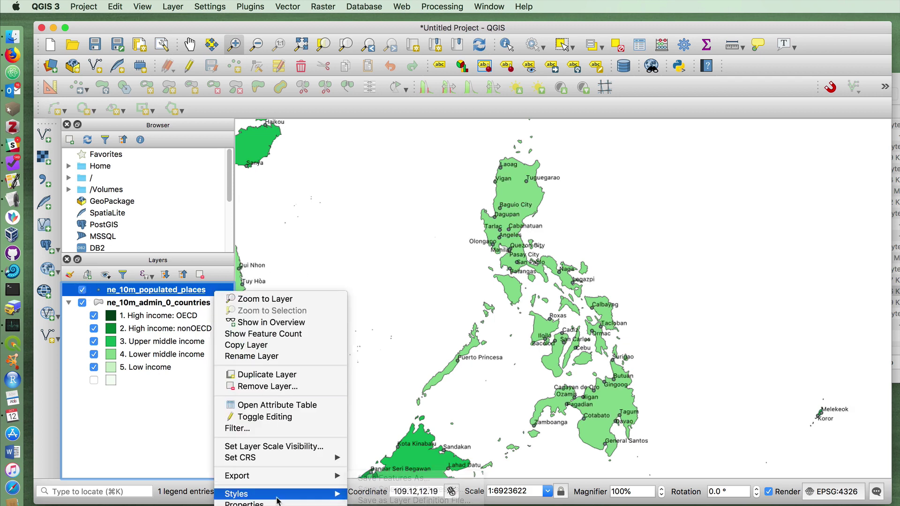
{"action": "left_click", "coordinate": [311, 502]}
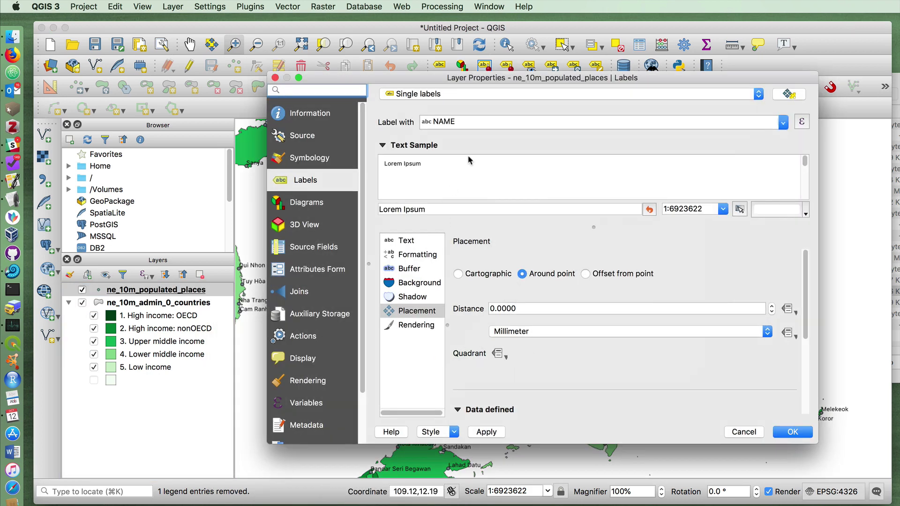
{"action": "left_click", "coordinate": [453, 95]}
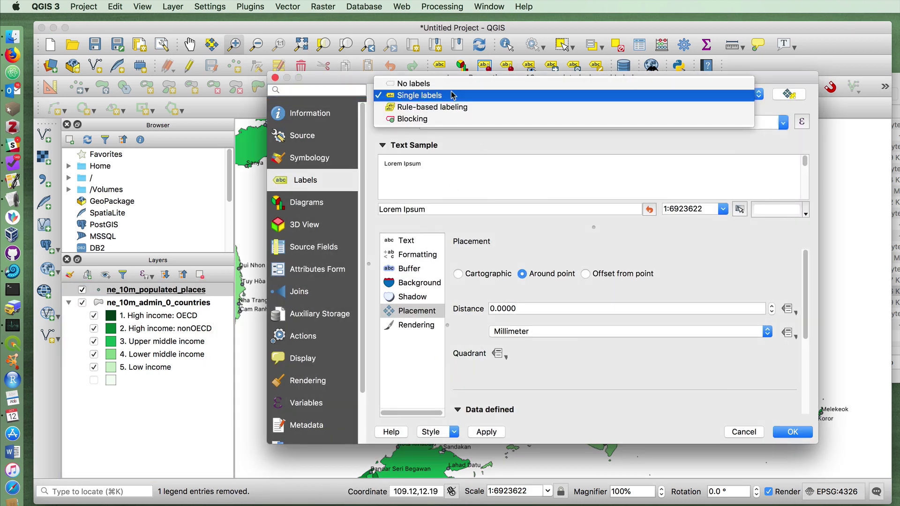
{"action": "left_click", "coordinate": [453, 96]}
{"action": "left_click", "coordinate": [404, 95]}
{"action": "left_click", "coordinate": [412, 85]}
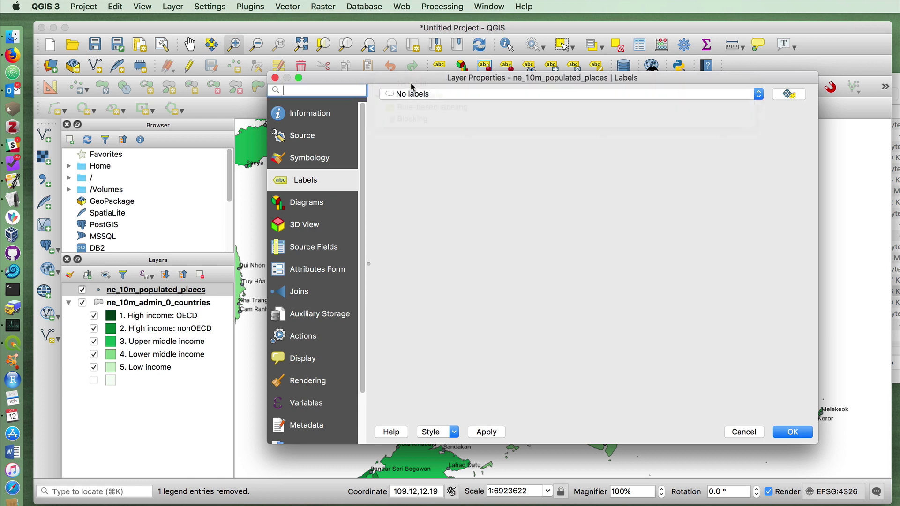
Switch populated places symbology to Graduated by colour on the POP_MIN column and apply.
{"action": "left_click", "coordinate": [311, 159]}
{"action": "left_click", "coordinate": [462, 95]}
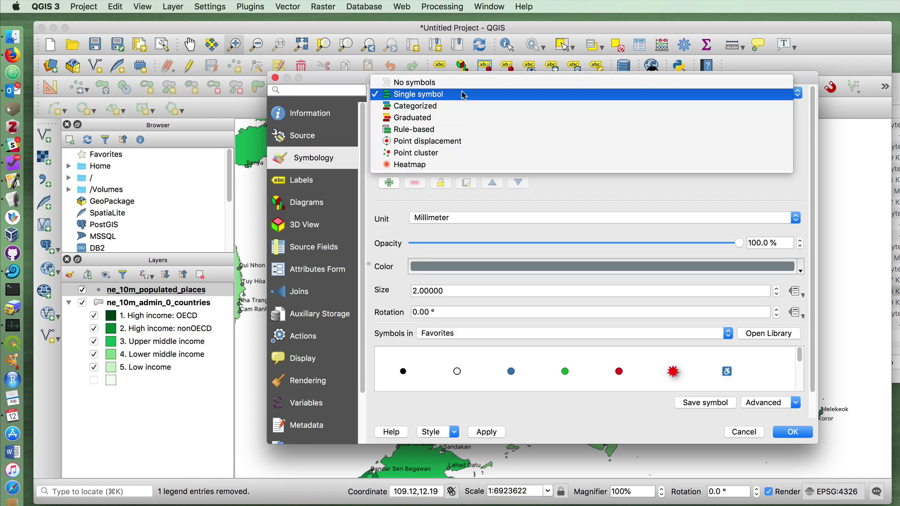
{"action": "left_click", "coordinate": [462, 106]}
{"action": "left_click", "coordinate": [463, 93]}
{"action": "left_click", "coordinate": [463, 105]}
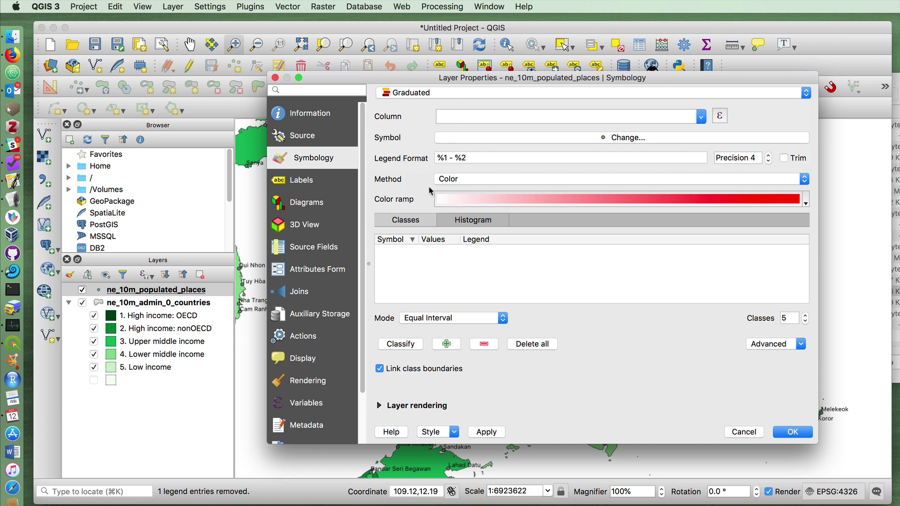
{"action": "left_click", "coordinate": [482, 179]}
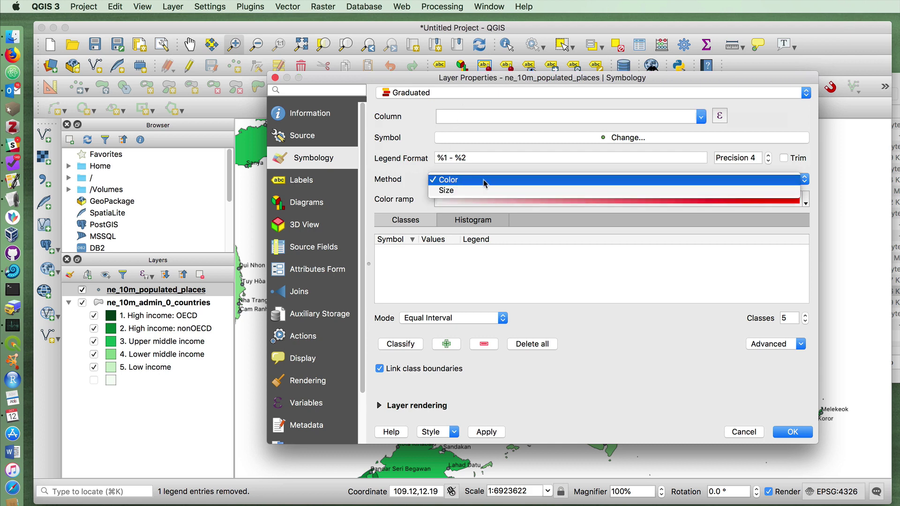
{"action": "left_click", "coordinate": [483, 180]}
{"action": "left_click_drag", "start_coordinate": [462, 76], "coordinate": [794, 158]}
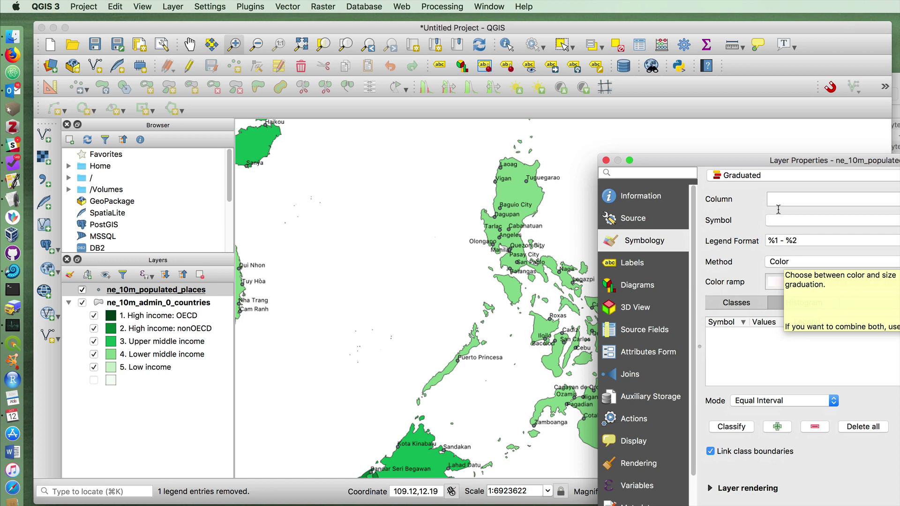
{"action": "left_click_drag", "start_coordinate": [774, 160], "coordinate": [317, 91]}
{"action": "left_click", "coordinate": [647, 138]}
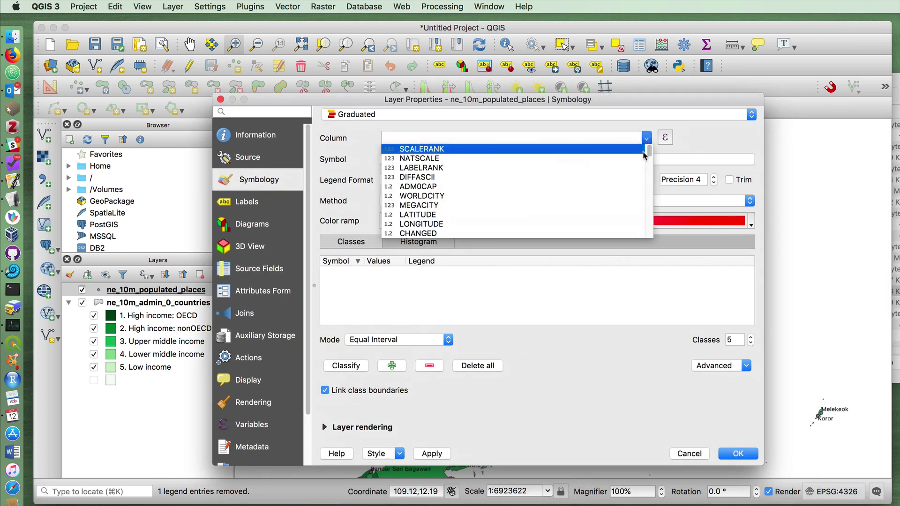
{"action": "scroll", "coordinate": [645, 157], "scroll_direction": "down", "scroll_amount": 3}
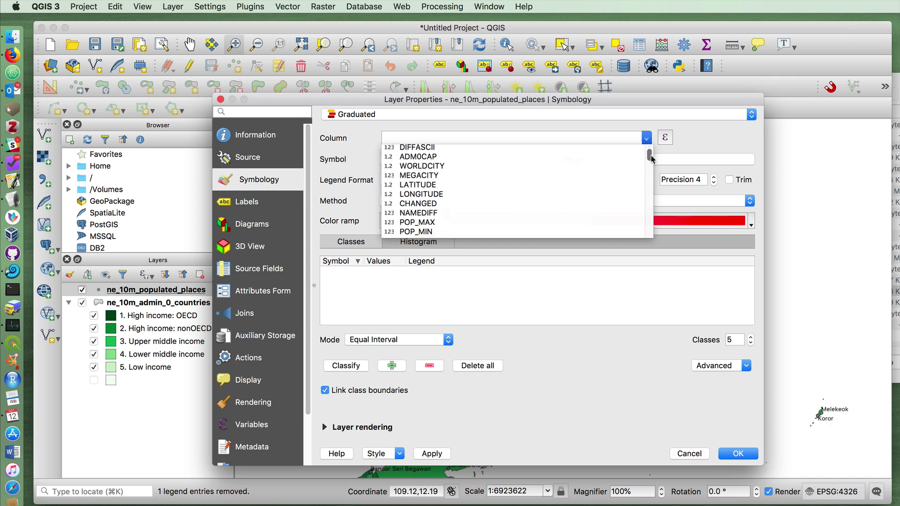
{"action": "left_click", "coordinate": [537, 181]}
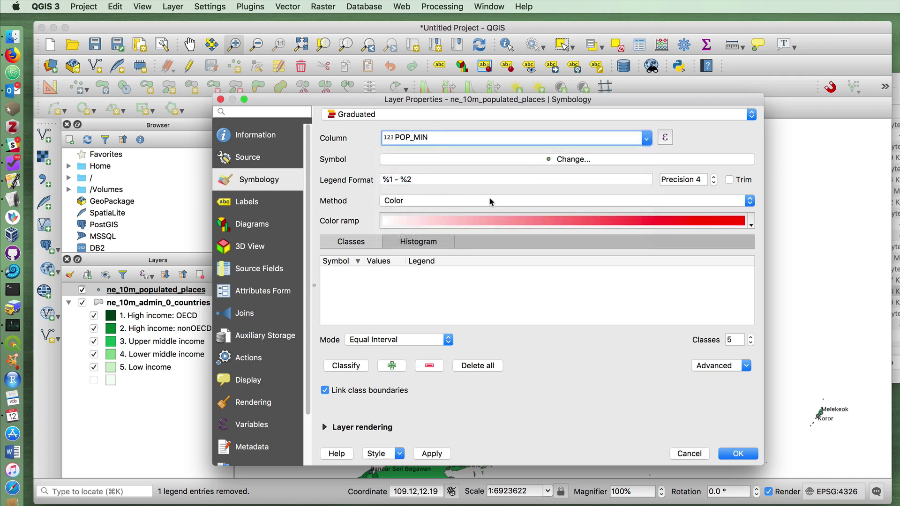
{"action": "left_click", "coordinate": [737, 454]}
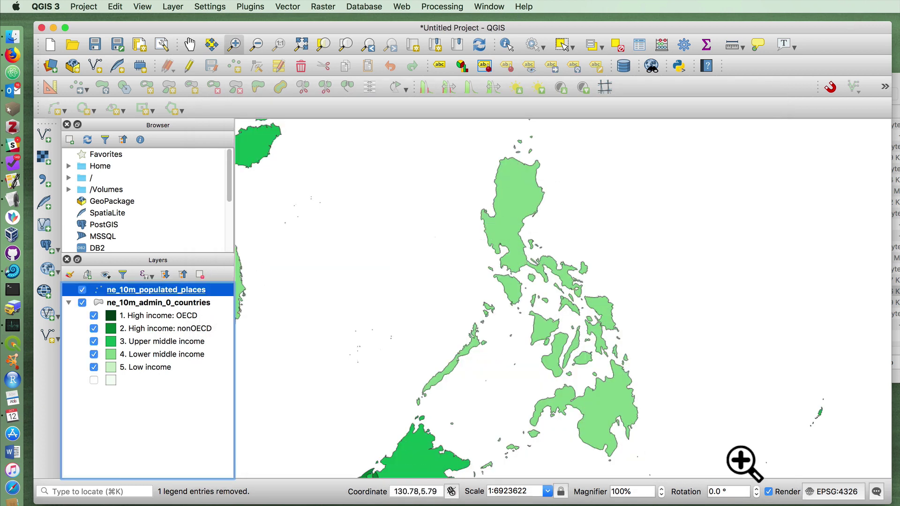
Classify POP_MIN into five classes, starting at -99.0000 – 2921623.2000, and confirm.
{"action": "right_click", "coordinate": [219, 291]}
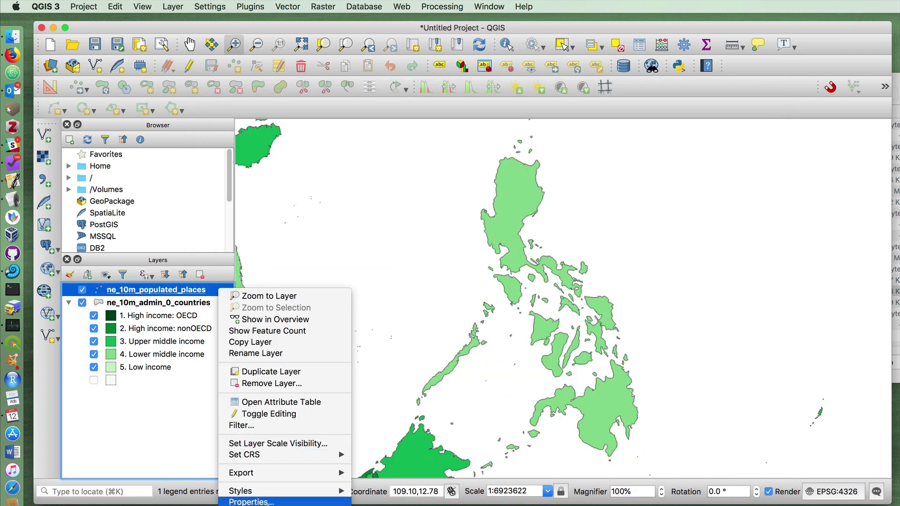
{"action": "left_click", "coordinate": [270, 502]}
{"action": "left_click", "coordinate": [341, 368]}
{"action": "left_click", "coordinate": [738, 454]}
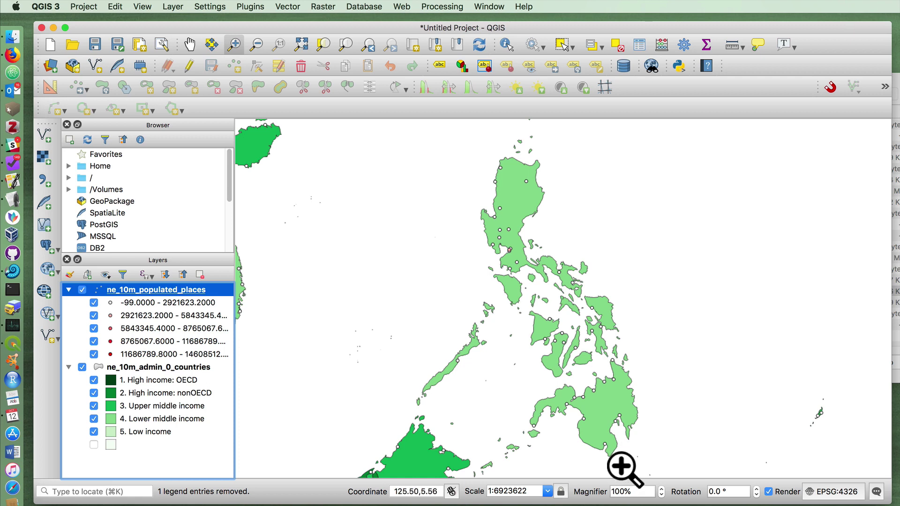
Change the POP_MIN graduation to Size, 1–8 mm, with five Quantile classes from -99 – 8667 to 213920 – 14608512.
{"action": "right_click", "coordinate": [223, 291]}
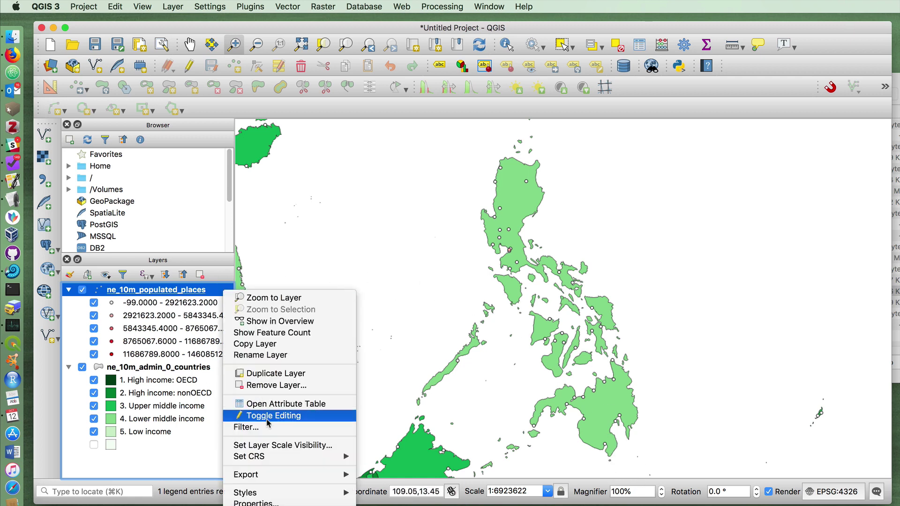
{"action": "left_click", "coordinate": [280, 503]}
{"action": "left_click", "coordinate": [423, 201]}
{"action": "left_click", "coordinate": [420, 211]}
{"action": "left_click", "coordinate": [379, 344]}
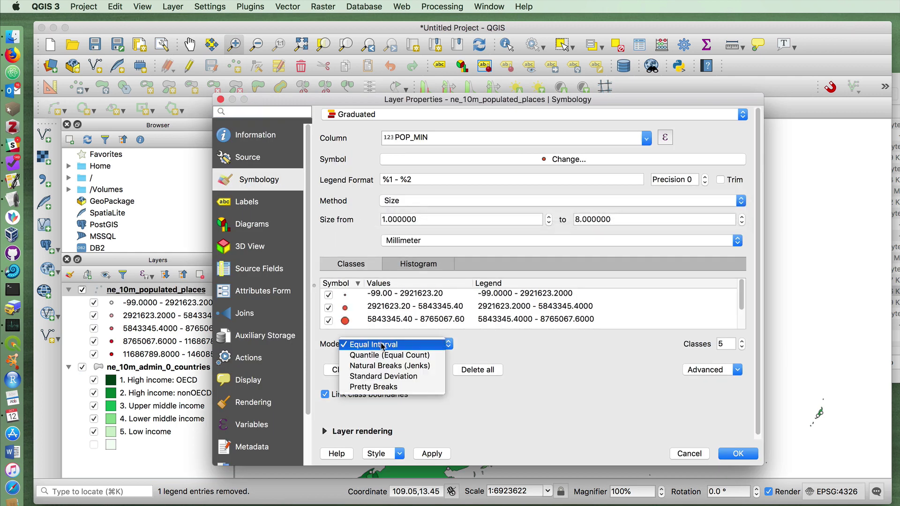
{"action": "left_click", "coordinate": [382, 354]}
{"action": "left_click", "coordinate": [357, 373]}
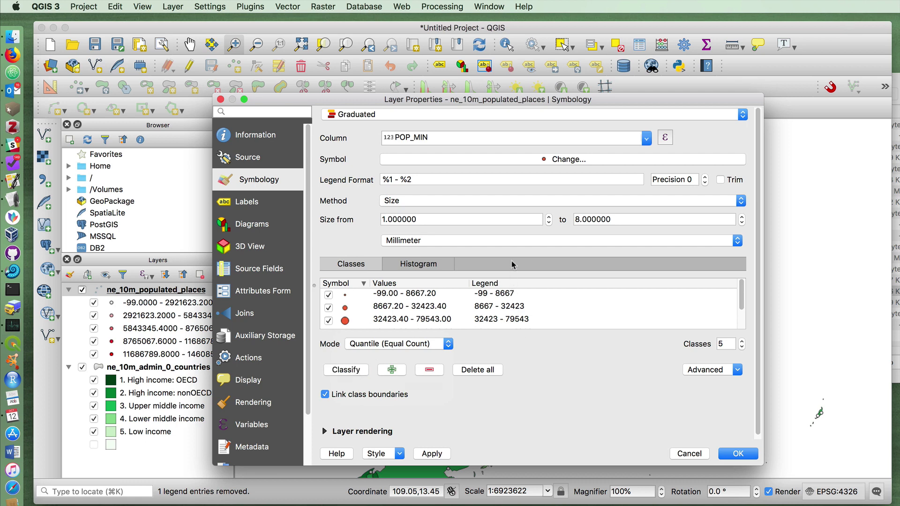
{"action": "left_click_drag", "start_coordinate": [736, 294], "coordinate": [760, 327]}
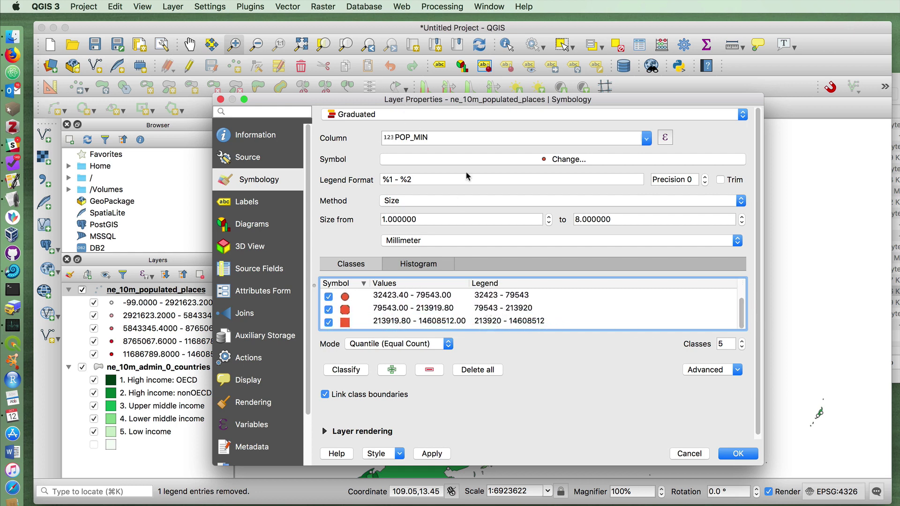
{"action": "left_click", "coordinate": [431, 453]}
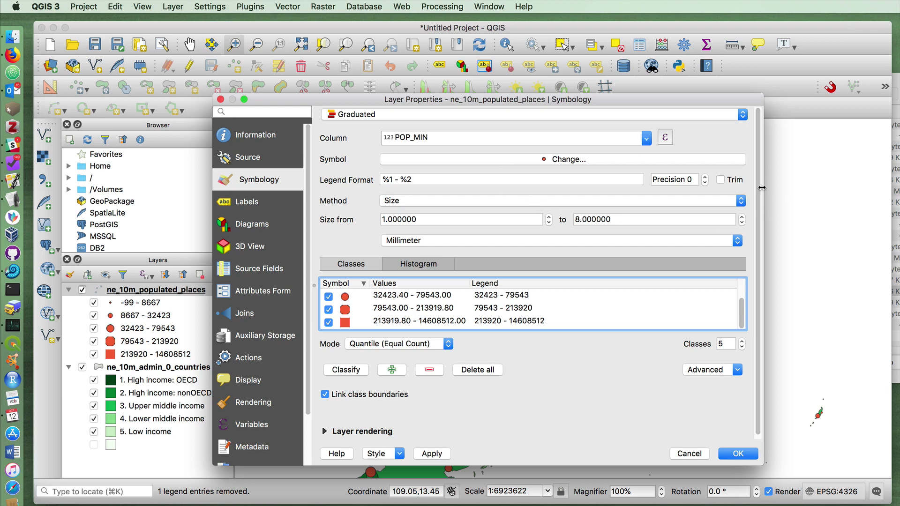
{"action": "scroll", "coordinate": [752, 202], "scroll_direction": "down", "scroll_amount": 1}
Set the shared graduated symbol colour to black from Recent colors and apply to all classes.
{"action": "left_click", "coordinate": [471, 158]}
{"action": "left_click", "coordinate": [447, 236]}
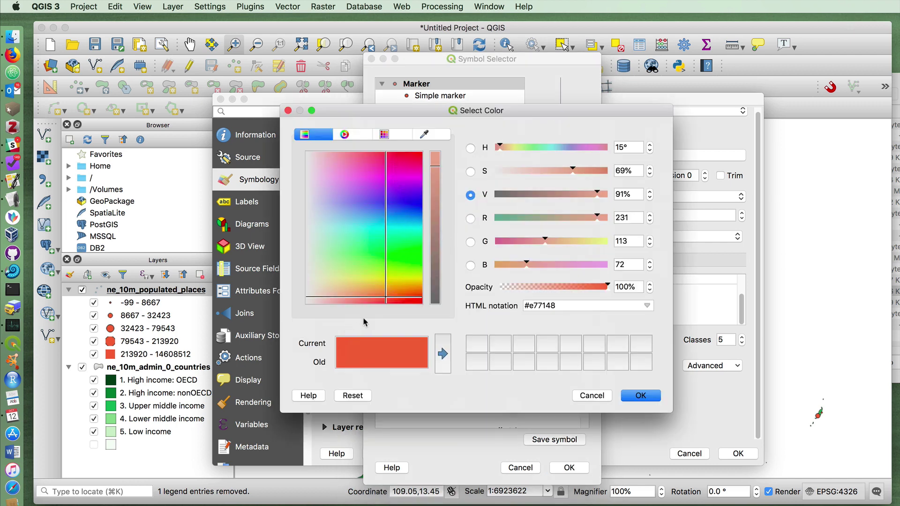
{"action": "mouse_move", "coordinate": [419, 299]}
{"action": "left_mouse_down"}
{"action": "mouse_move", "coordinate": [438, 321]}
{"action": "mouse_move", "coordinate": [407, 310]}
{"action": "left_mouse_up"}
{"action": "left_click", "coordinate": [385, 134]}
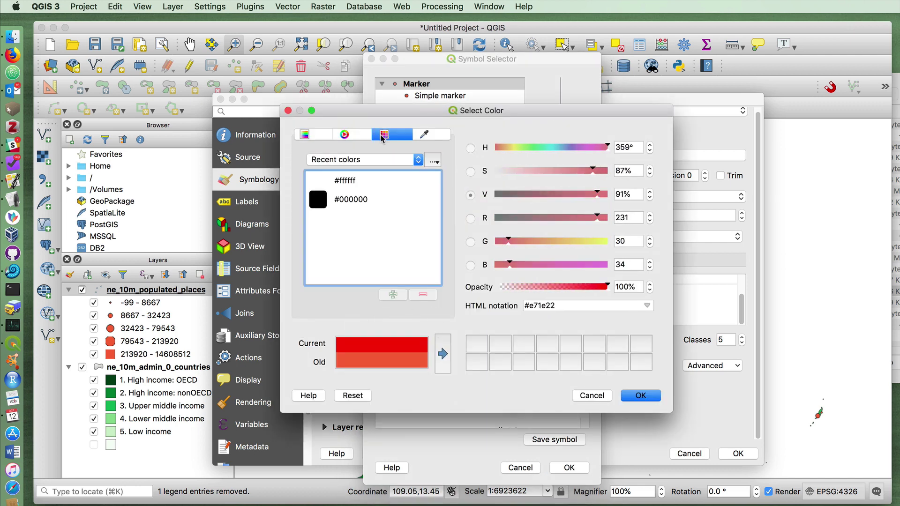
{"action": "left_click", "coordinate": [319, 206]}
{"action": "left_click", "coordinate": [640, 396]}
{"action": "left_click", "coordinate": [571, 467]}
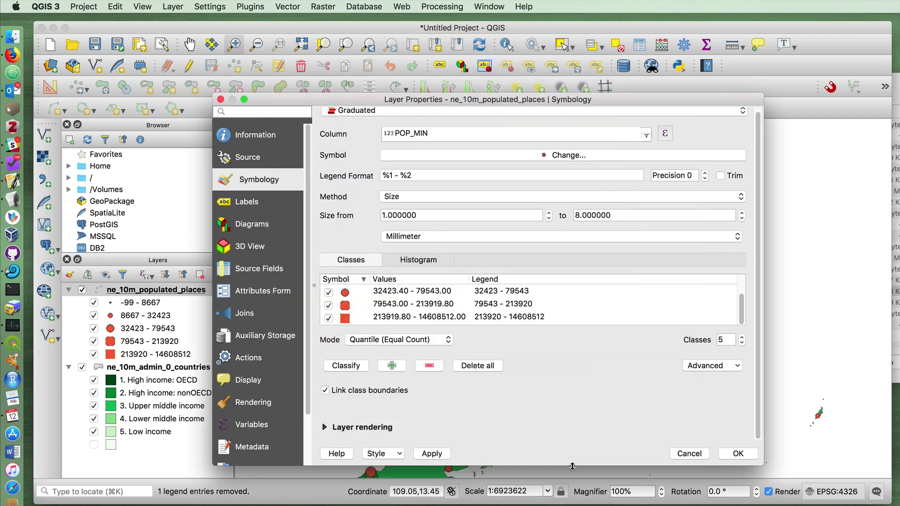
{"action": "left_click", "coordinate": [738, 454]}
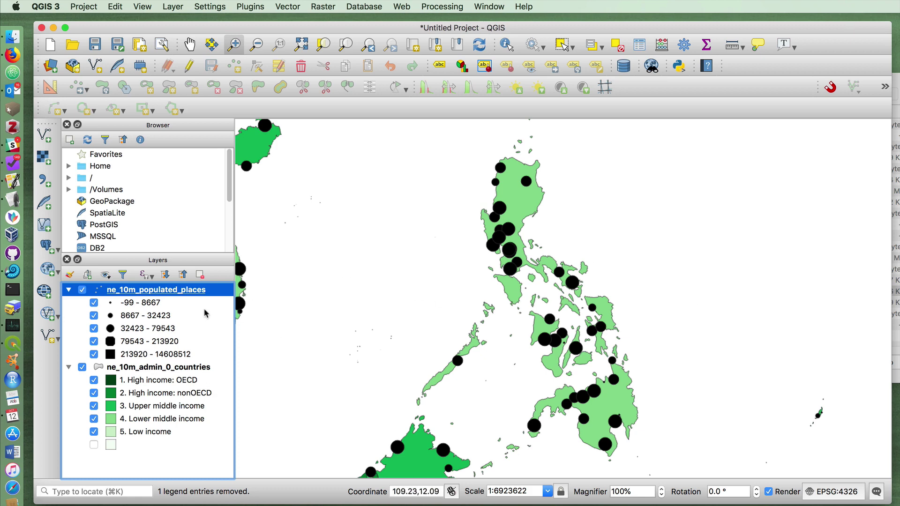
Turn on Single labels for populated places using the POP_MIN field.
{"action": "right_click", "coordinate": [213, 292]}
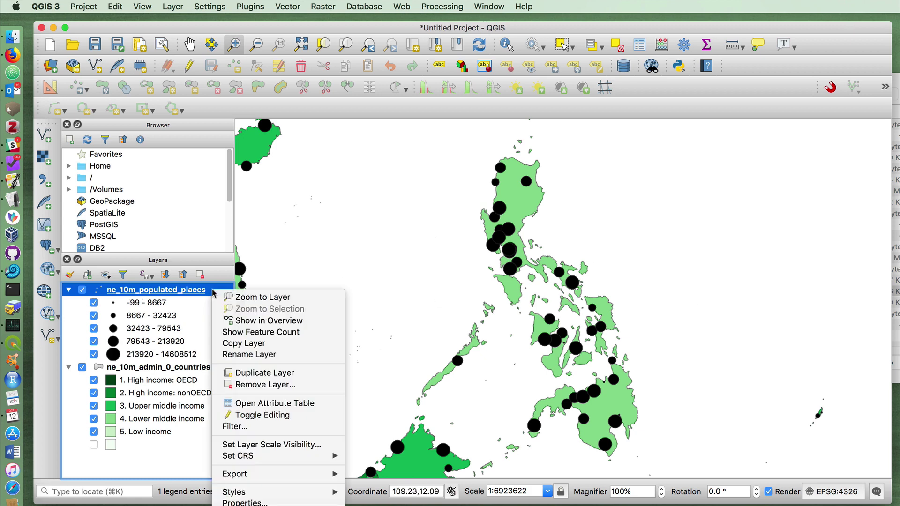
{"action": "left_click", "coordinate": [274, 501]}
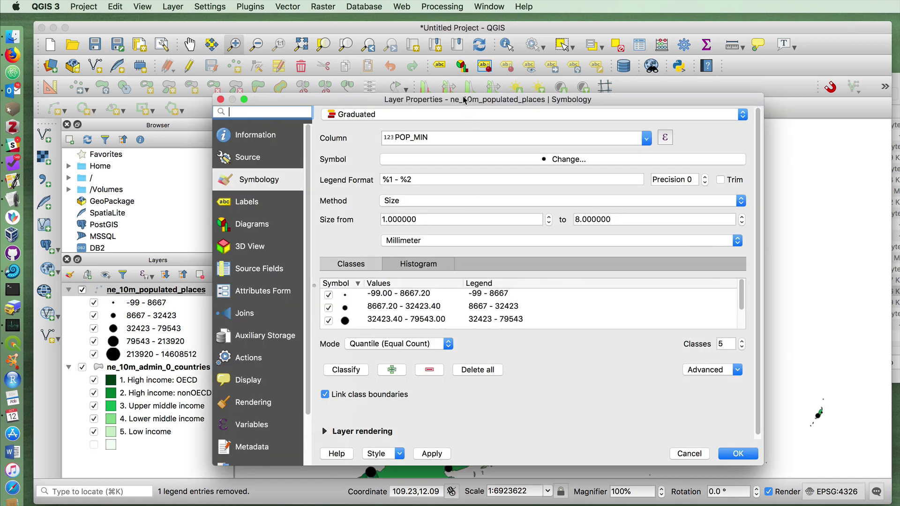
{"action": "left_click_drag", "start_coordinate": [466, 99], "coordinate": [502, 92]}
{"action": "left_click", "coordinate": [309, 191]}
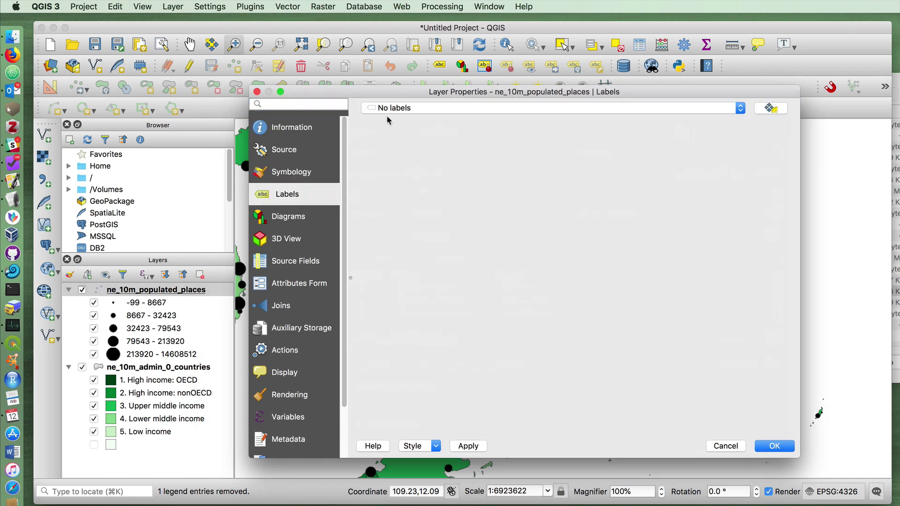
{"action": "left_click", "coordinate": [391, 107]}
{"action": "left_click", "coordinate": [403, 122]}
{"action": "left_click", "coordinate": [554, 136]}
{"action": "left_click", "coordinate": [765, 137]}
{"action": "scroll", "coordinate": [663, 178], "scroll_direction": "down", "scroll_amount": 2}
{"action": "scroll", "coordinate": [663, 178], "scroll_direction": "down", "scroll_amount": 6}
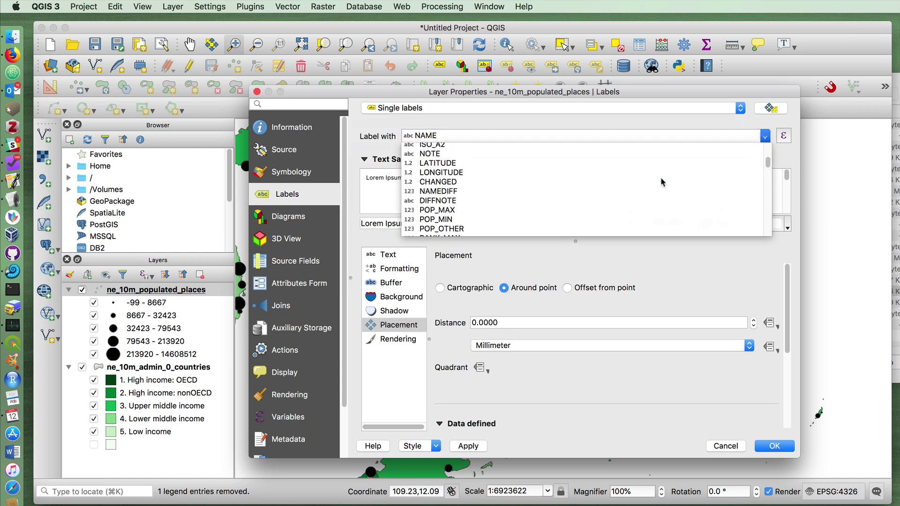
{"action": "left_click", "coordinate": [569, 207]}
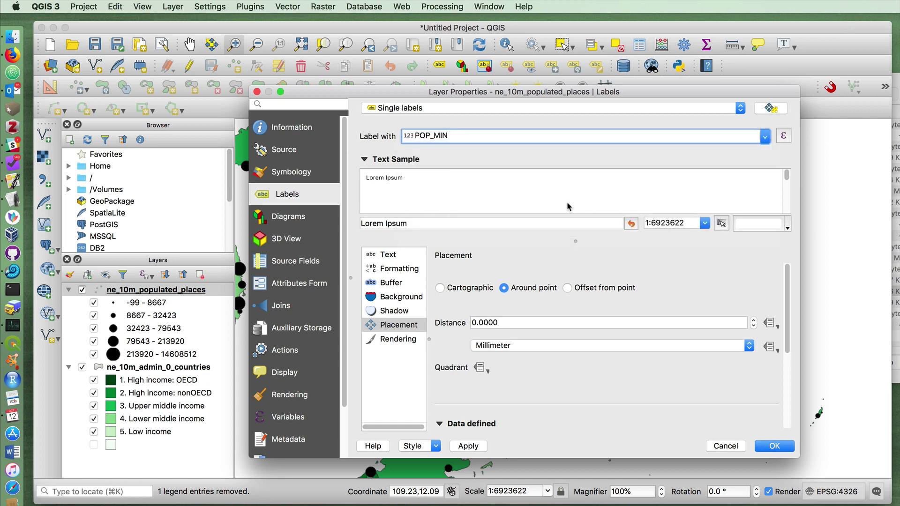
{"action": "left_click", "coordinate": [468, 445]}
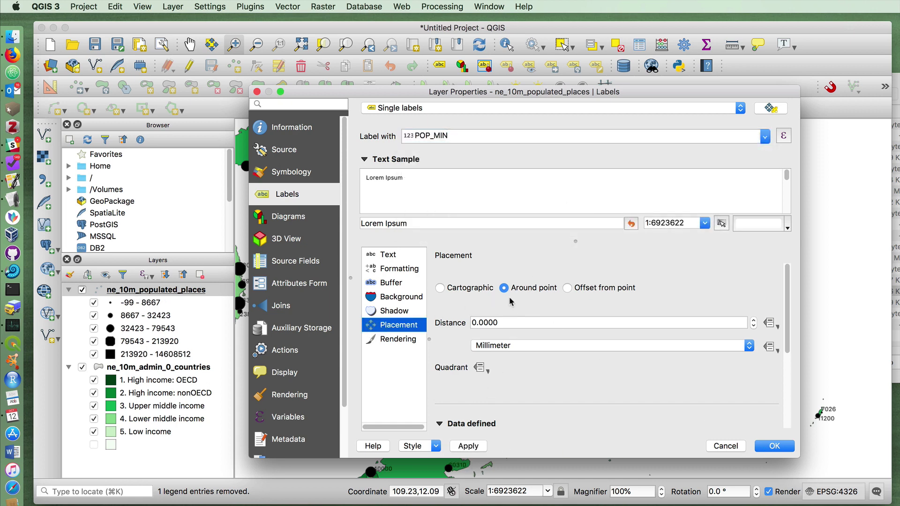
Place labels Offset from point, top-right quadrant, with offsets of 0.5 mm X and 0.4 mm Y.
{"action": "left_click", "coordinate": [566, 288]}
{"action": "left_click", "coordinate": [536, 326]}
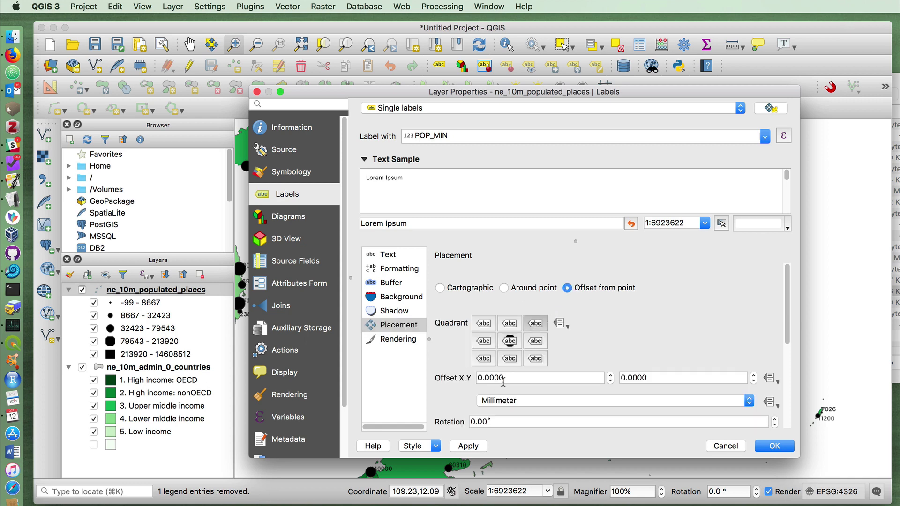
{"action": "left_click", "coordinate": [610, 375]}
{"action": "left_click", "coordinate": [610, 374]}
{"action": "left_click", "coordinate": [610, 375]}
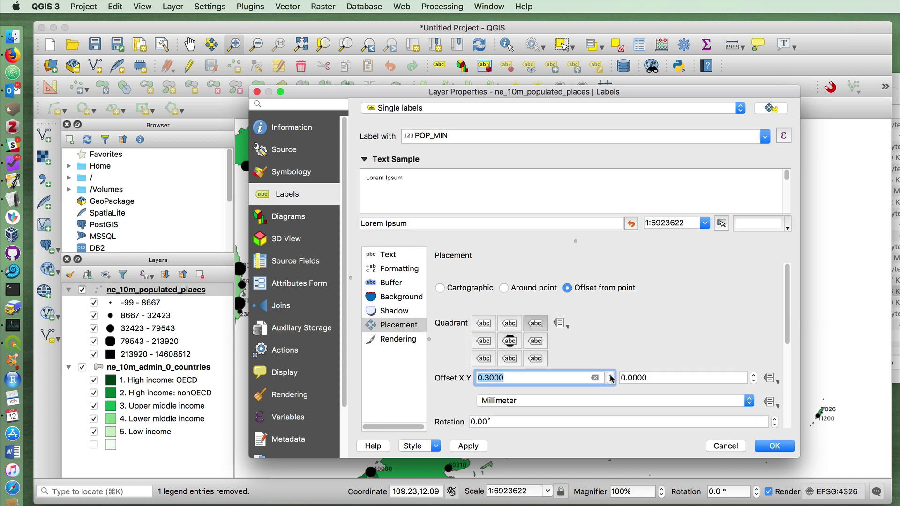
{"action": "left_click", "coordinate": [610, 375]}
{"action": "left_click", "coordinate": [610, 375]}
{"action": "left_click", "coordinate": [753, 375]}
{"action": "left_click", "coordinate": [753, 375]}
{"action": "left_click", "coordinate": [752, 375]}
{"action": "left_click", "coordinate": [753, 375]}
{"action": "left_click", "coordinate": [774, 446]}
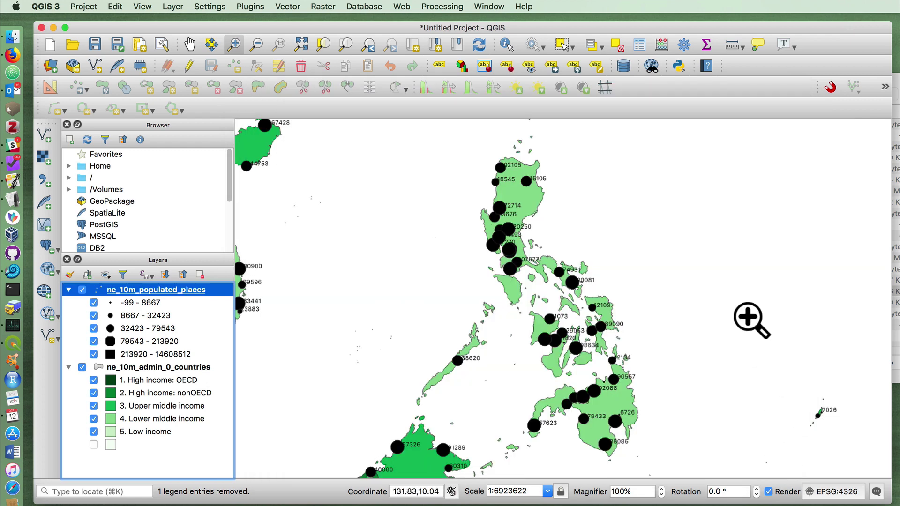
Zoom in on northern Luzon, then zoom out to frame southern China, Indochina and the Philippines.
{"action": "left_click_drag", "start_coordinate": [468, 140], "coordinate": [543, 208]}
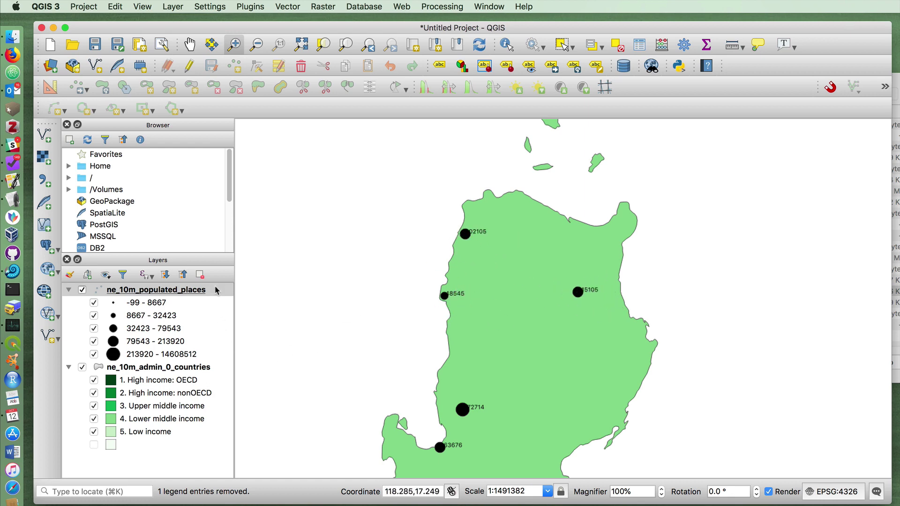
{"action": "left_click", "coordinate": [256, 45]}
{"action": "left_click", "coordinate": [458, 215]}
{"action": "left_click", "coordinate": [641, 414]}
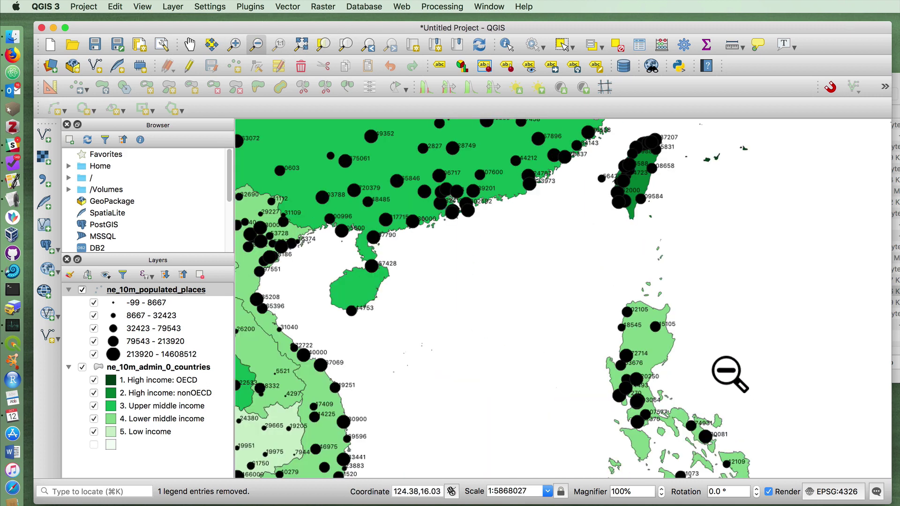
{"action": "left_click_drag", "start_coordinate": [727, 376], "coordinate": [361, 153]}
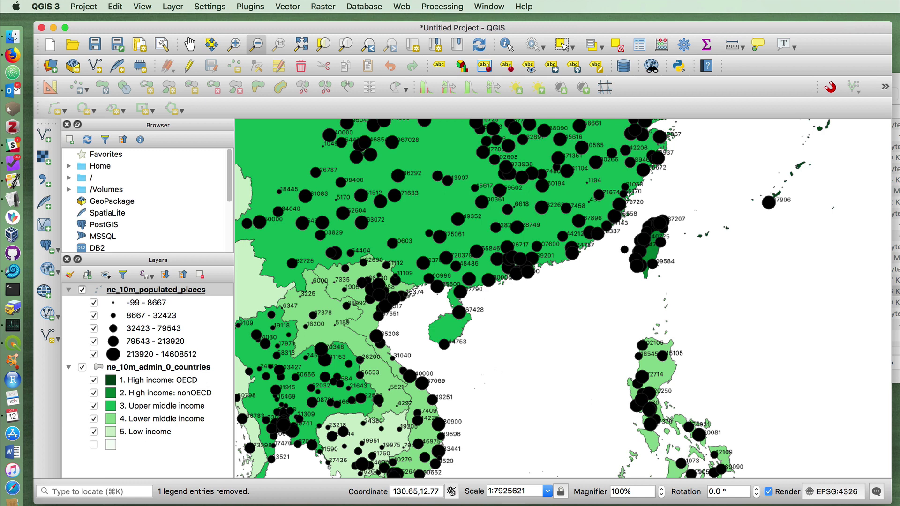
{"action": "left_click", "coordinate": [222, 291]}
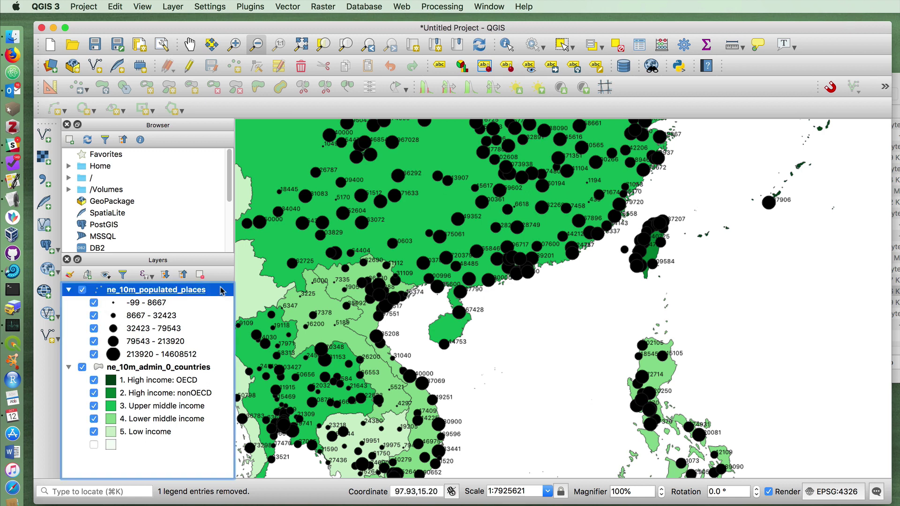
{"action": "right_click", "coordinate": [222, 291]}
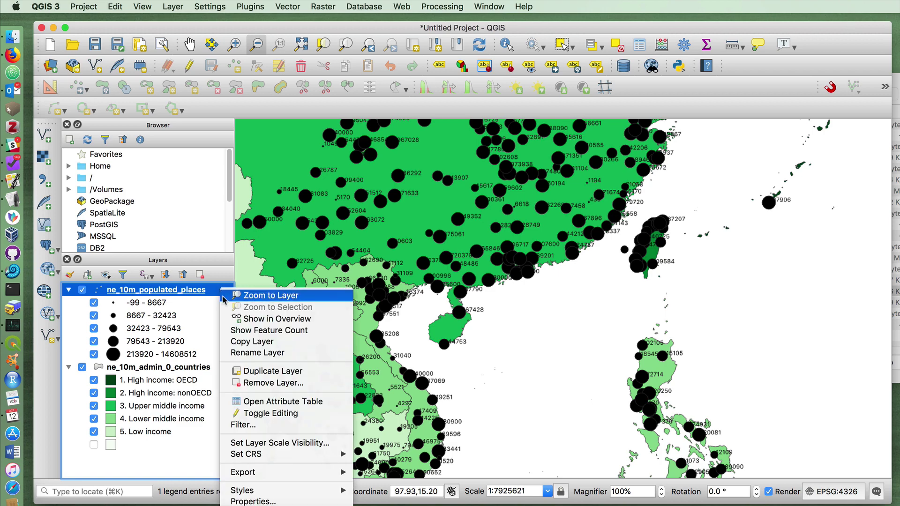
{"action": "left_click", "coordinate": [271, 502]}
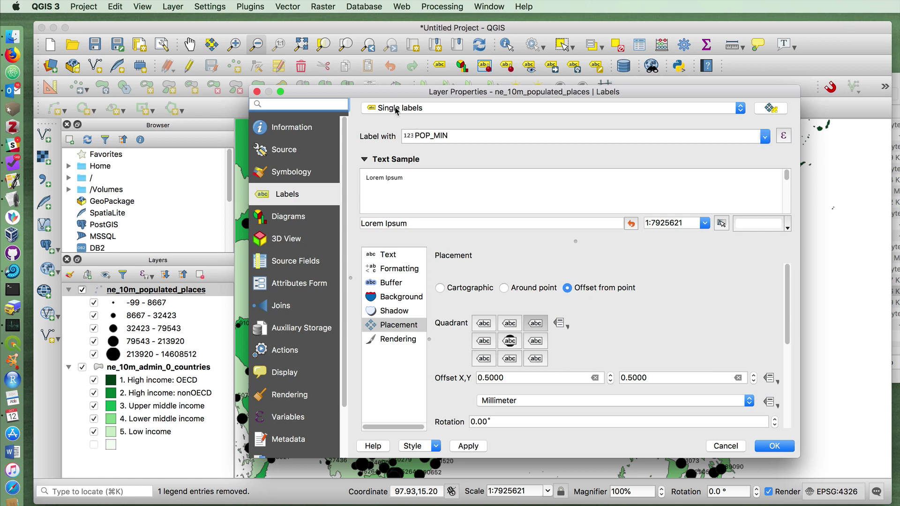
{"action": "left_click", "coordinate": [291, 172]}
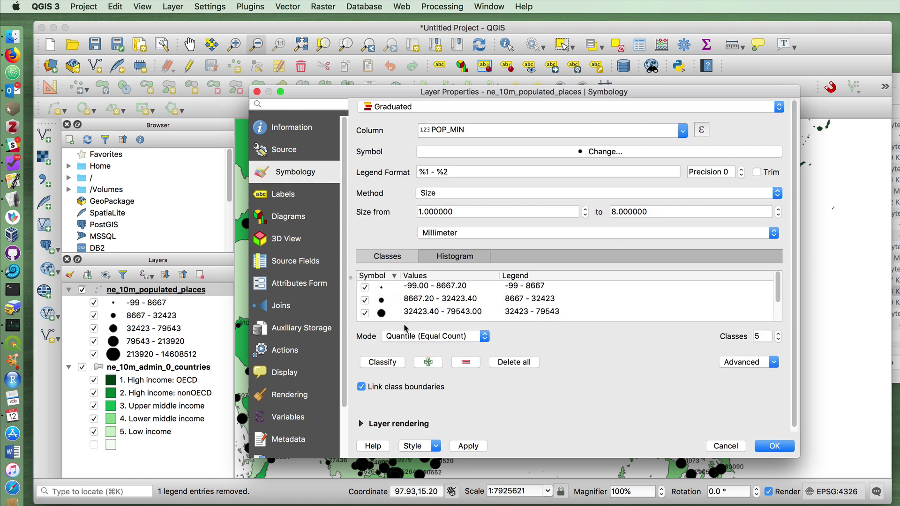
{"action": "left_click", "coordinate": [411, 337]}
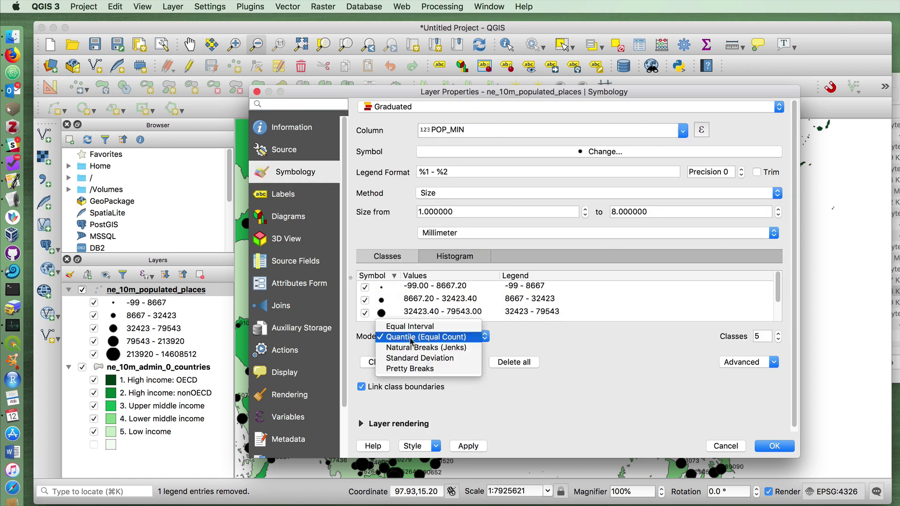
{"action": "left_click", "coordinate": [523, 342]}
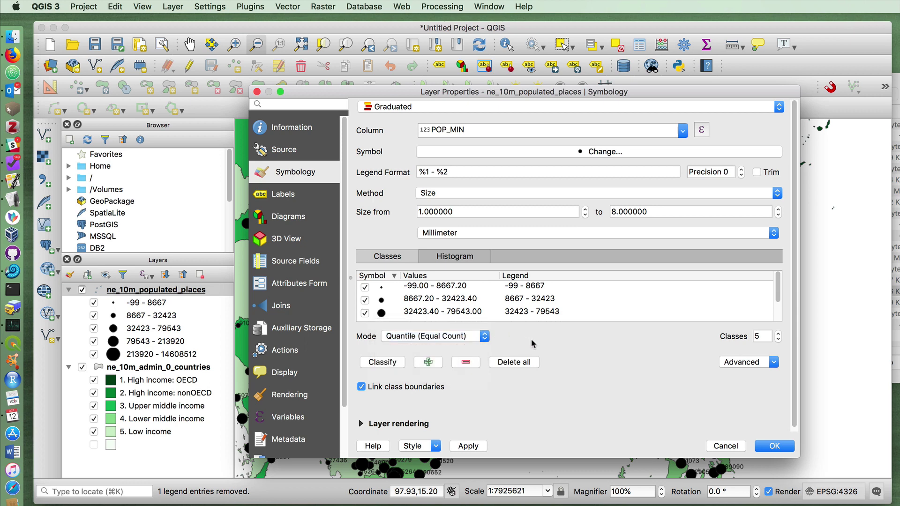
{"action": "left_click", "coordinate": [275, 192]}
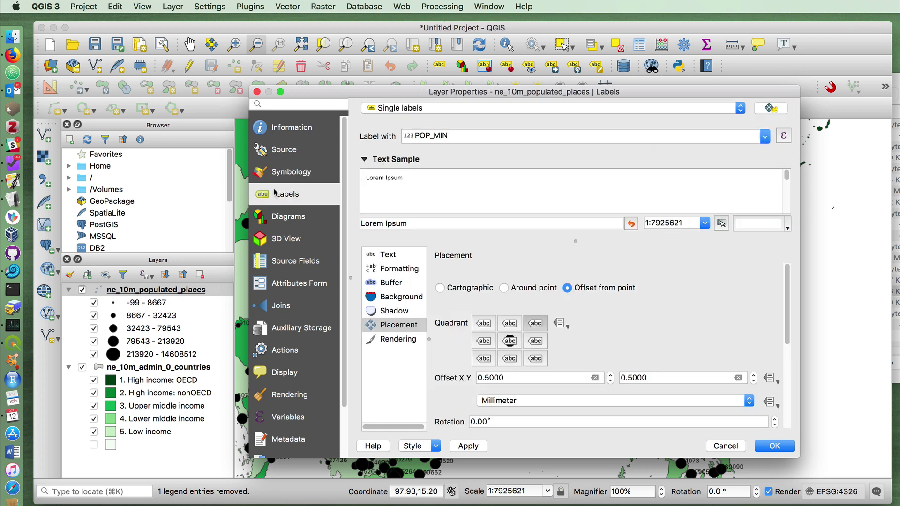
{"action": "left_click", "coordinate": [724, 446]}
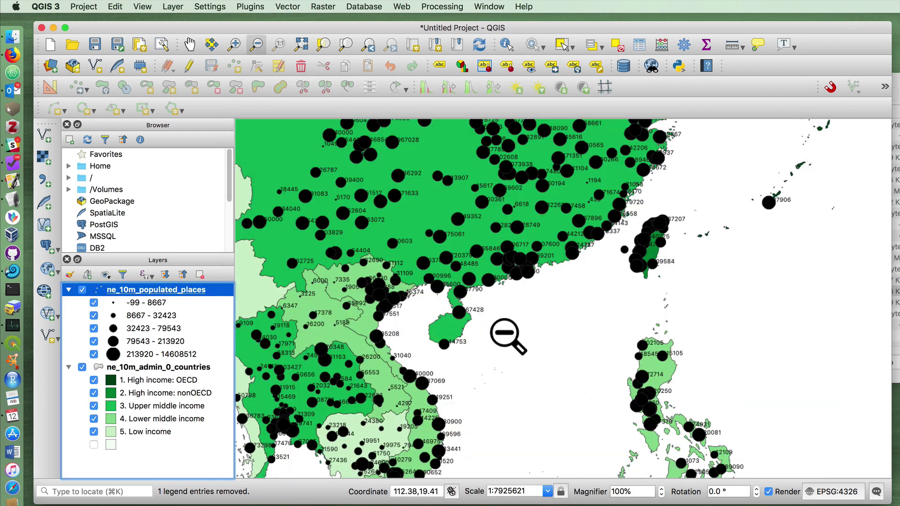